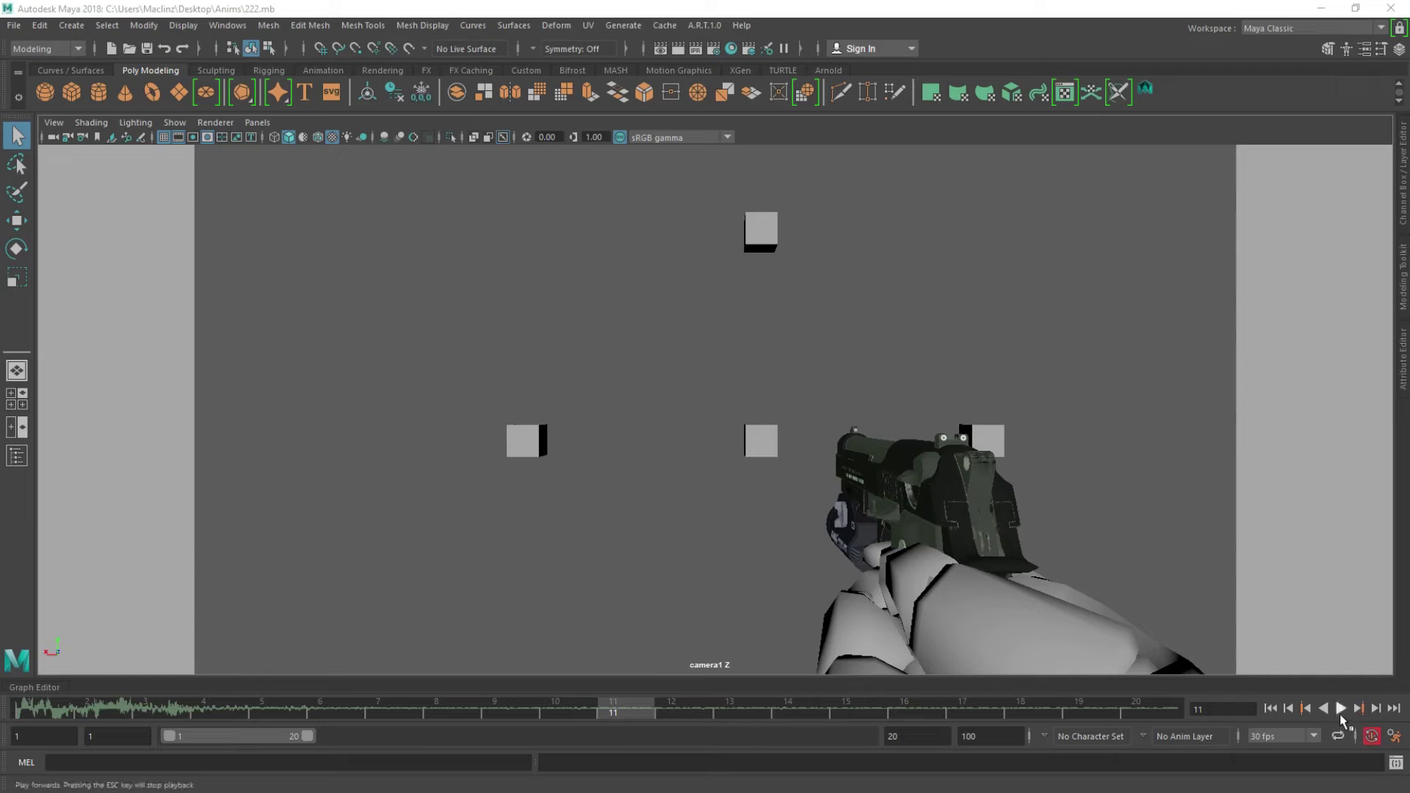
- Preview the finished pistol recoil animation, then orbit the persp view around the arms and pistol
{"action": "left_click", "coordinate": [1340, 714]}
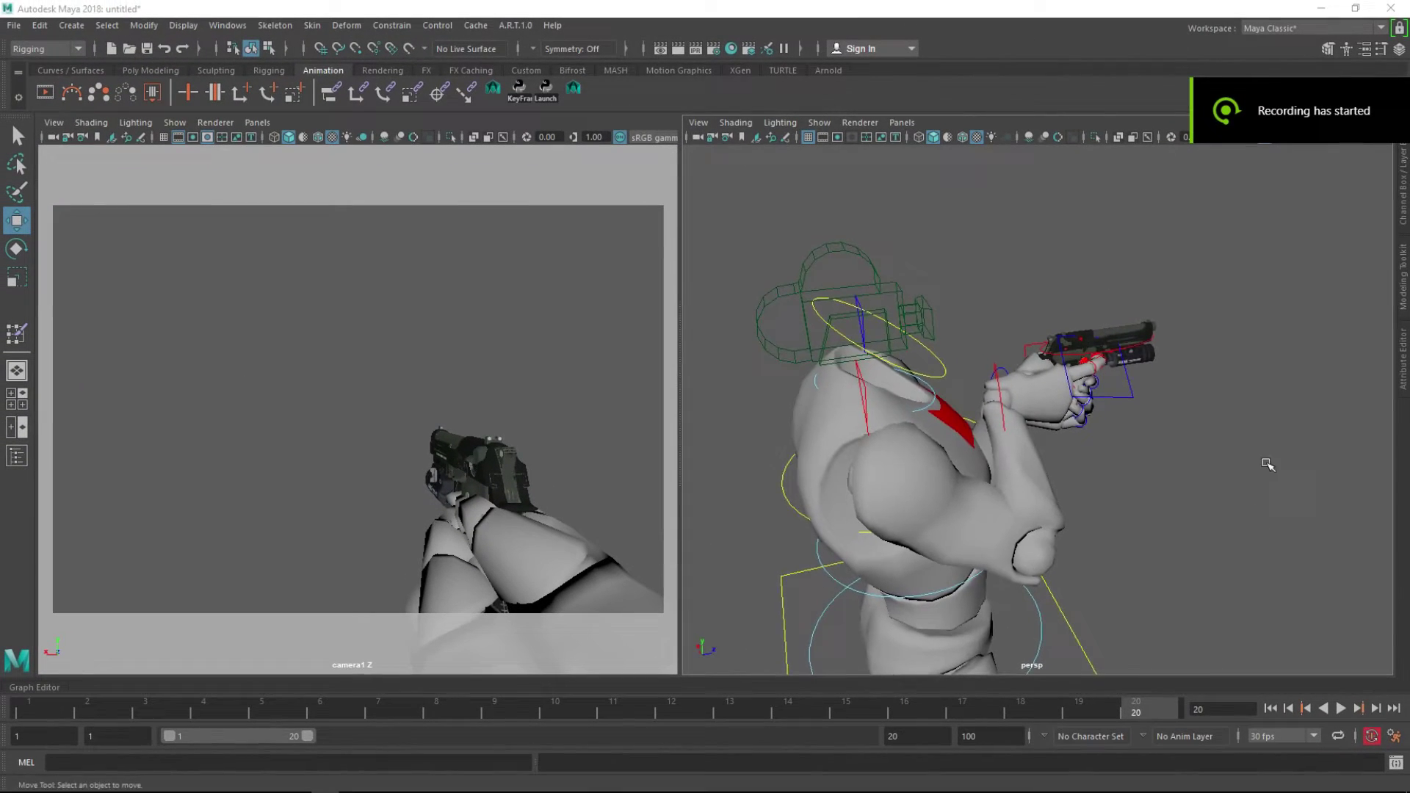
{"action": "mouse_move", "coordinate": [1265, 465]}
{"action": "left_mouse_down", "text": "alt"}
{"action": "mouse_move", "coordinate": [1291, 456]}
{"action": "mouse_move", "coordinate": [1032, 401]}
{"action": "mouse_move", "coordinate": [1124, 450]}
{"action": "mouse_move", "coordinate": [879, 542]}
{"action": "left_mouse_up", "text": "alt"}
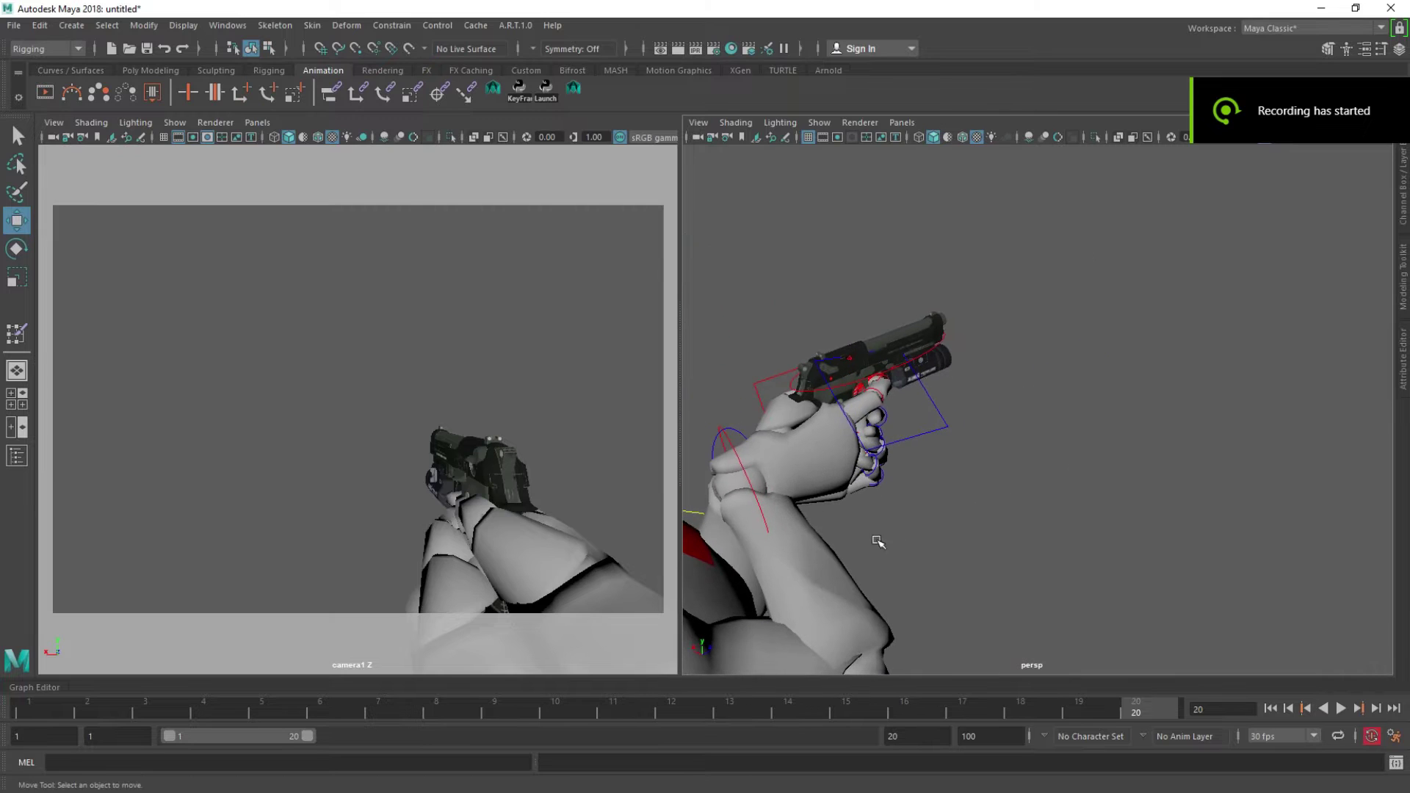
- Select the right wrist control and shift the hand and pistol back at frame 3
{"action": "left_click", "coordinate": [740, 459]}
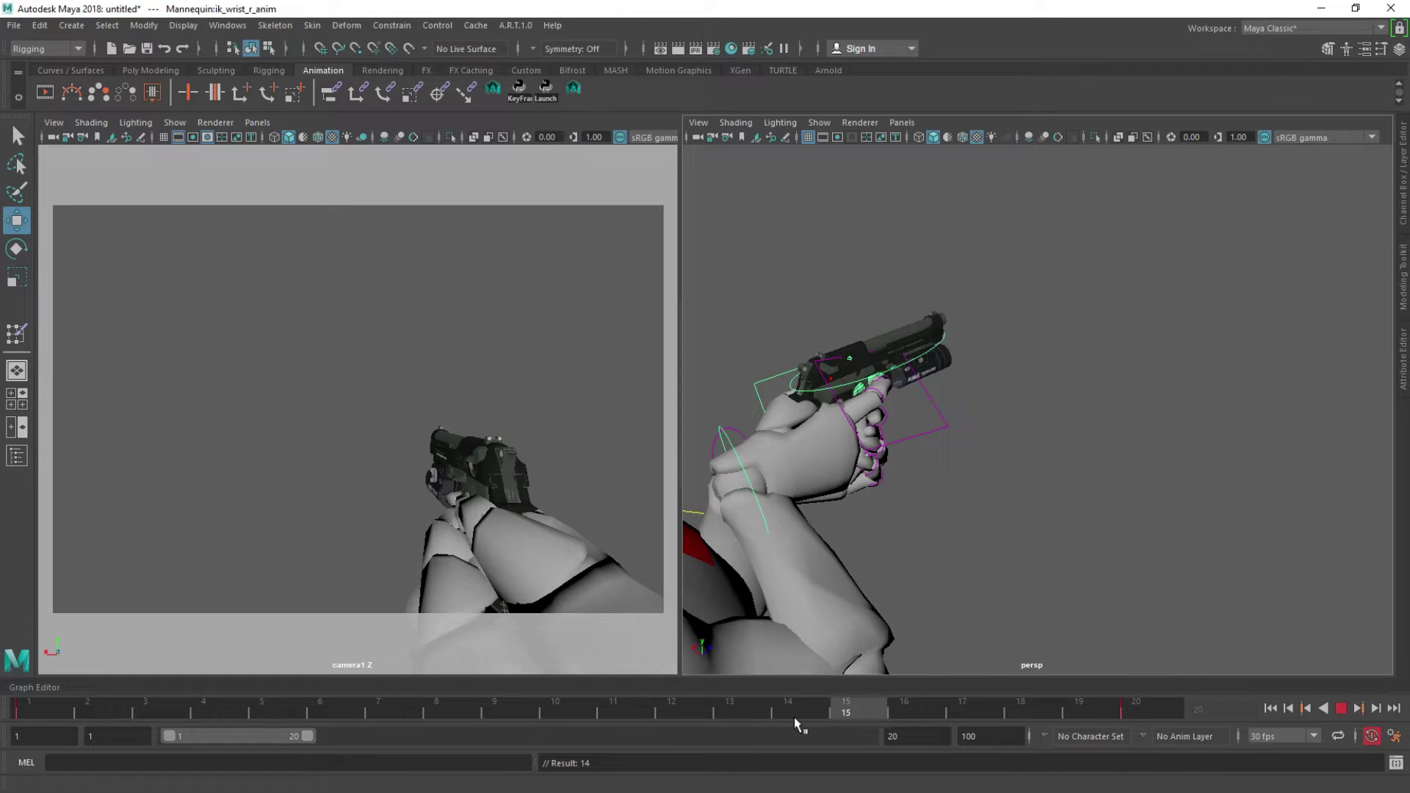
{"action": "left_click_drag", "start_coordinate": [795, 724], "coordinate": [176, 714]}
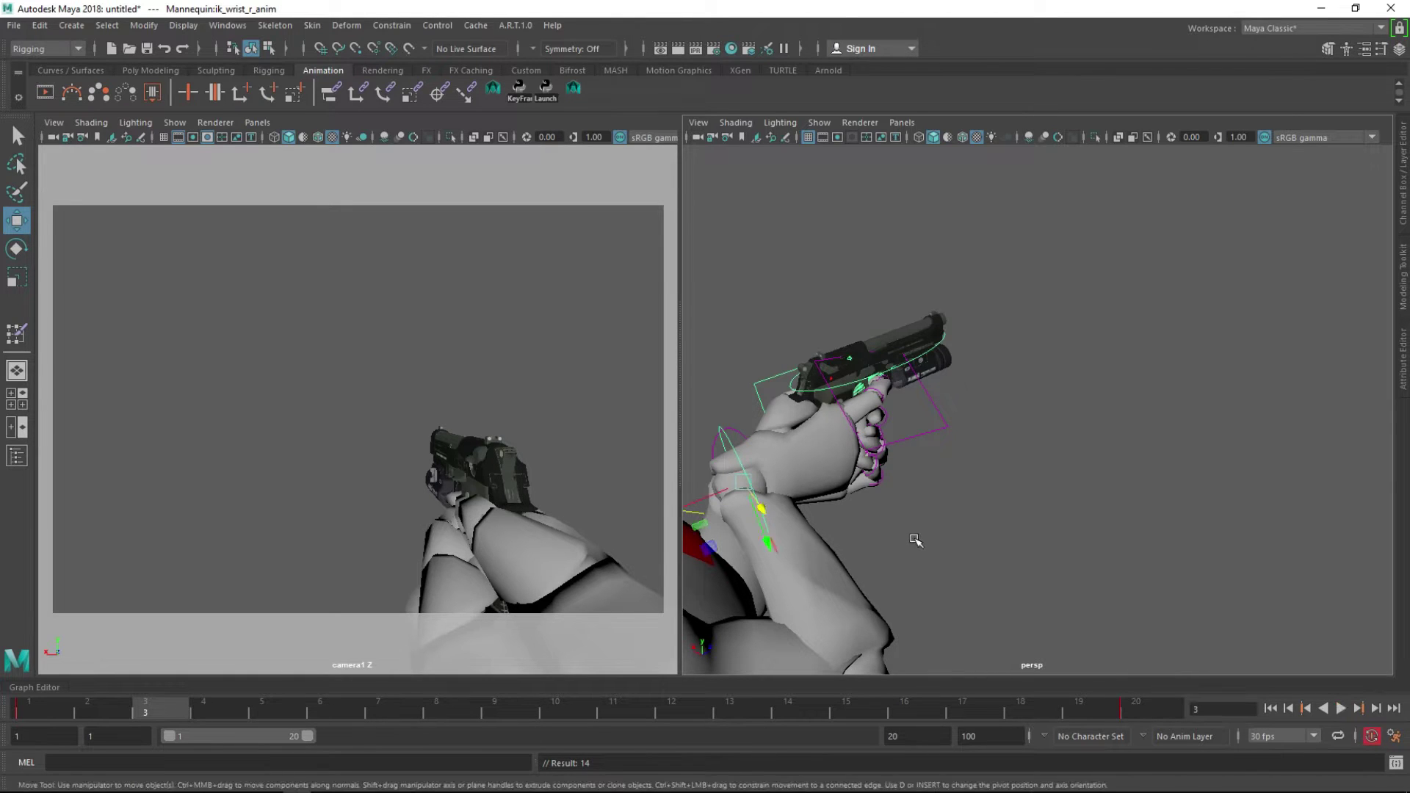
{"action": "left_click_drag", "start_coordinate": [915, 540], "coordinate": [823, 498], "text": "alt"}
{"action": "left_click_drag", "start_coordinate": [849, 394], "coordinate": [835, 396]}
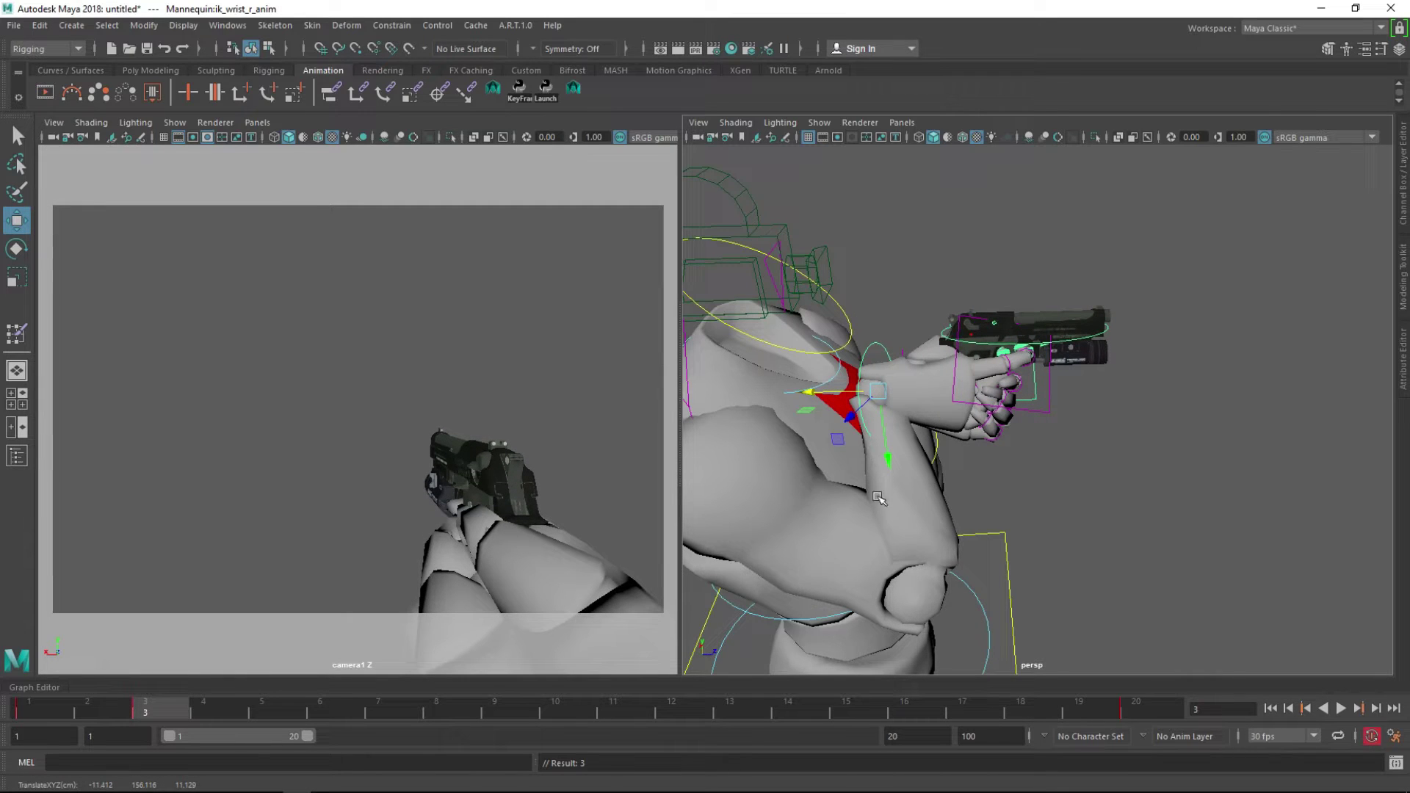
- Replay the kick, then rotate the wrist at frame 3 and key the pose
{"action": "left_click_drag", "start_coordinate": [165, 716], "coordinate": [68, 723]}
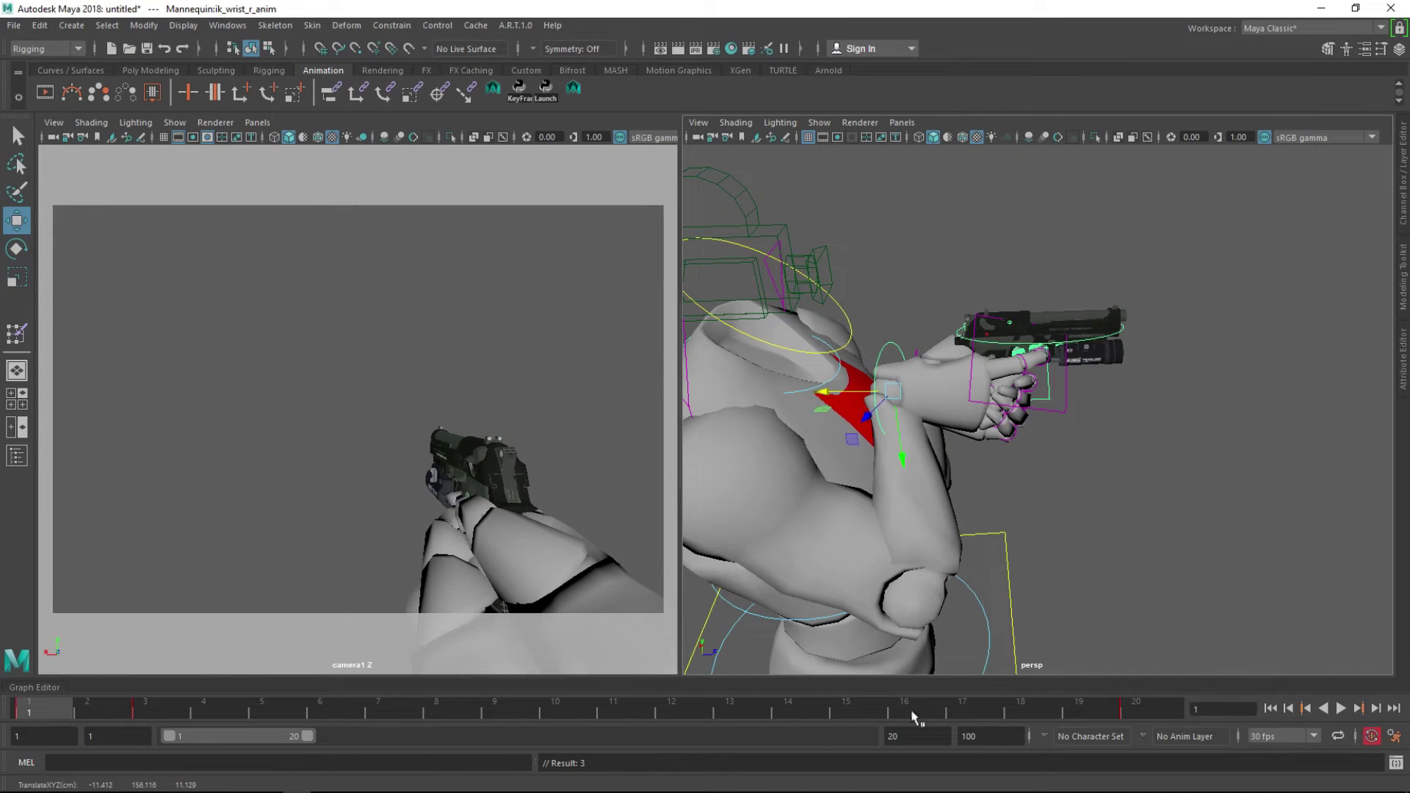
{"action": "left_click", "coordinate": [1341, 708]}
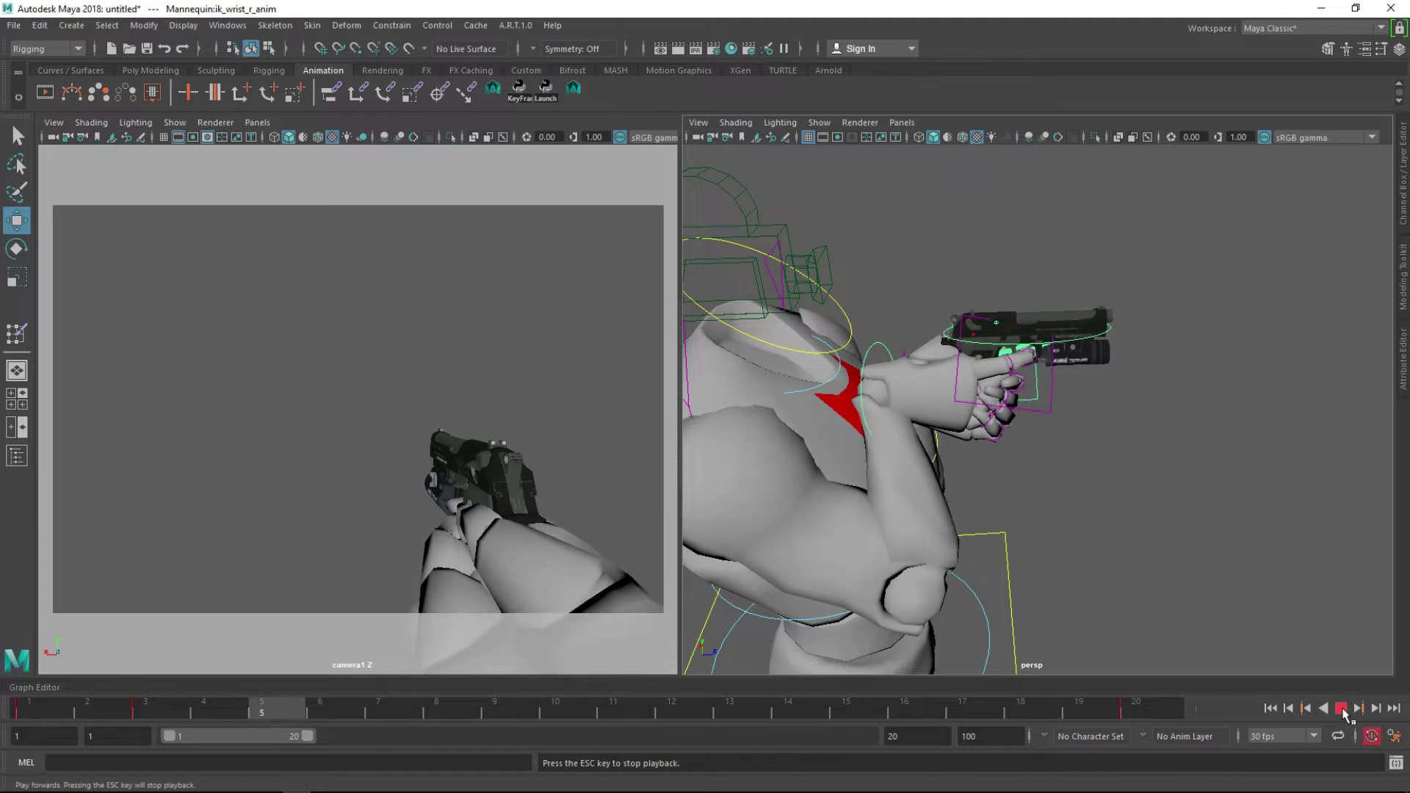
{"action": "left_click", "coordinate": [1341, 709]}
{"action": "left_click", "coordinate": [158, 706]}
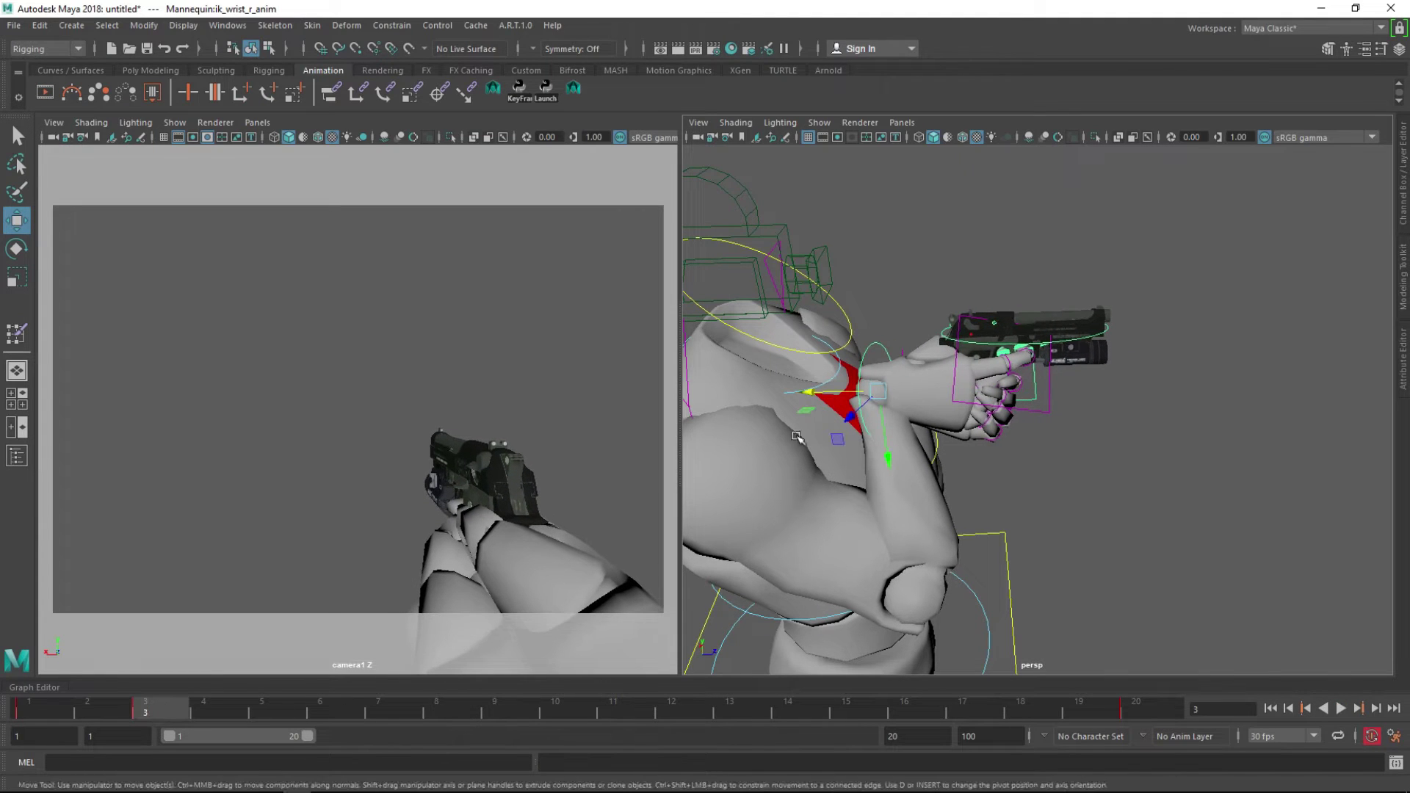
{"action": "key", "text": "e"}
{"action": "mouse_move", "coordinate": [897, 415]}
{"action": "left_mouse_down", "text": "alt"}
{"action": "mouse_move", "coordinate": [1081, 438]}
{"action": "mouse_move", "coordinate": [830, 522]}
{"action": "mouse_move", "coordinate": [894, 503]}
{"action": "left_mouse_up", "text": "alt"}
{"action": "key", "text": "s"}
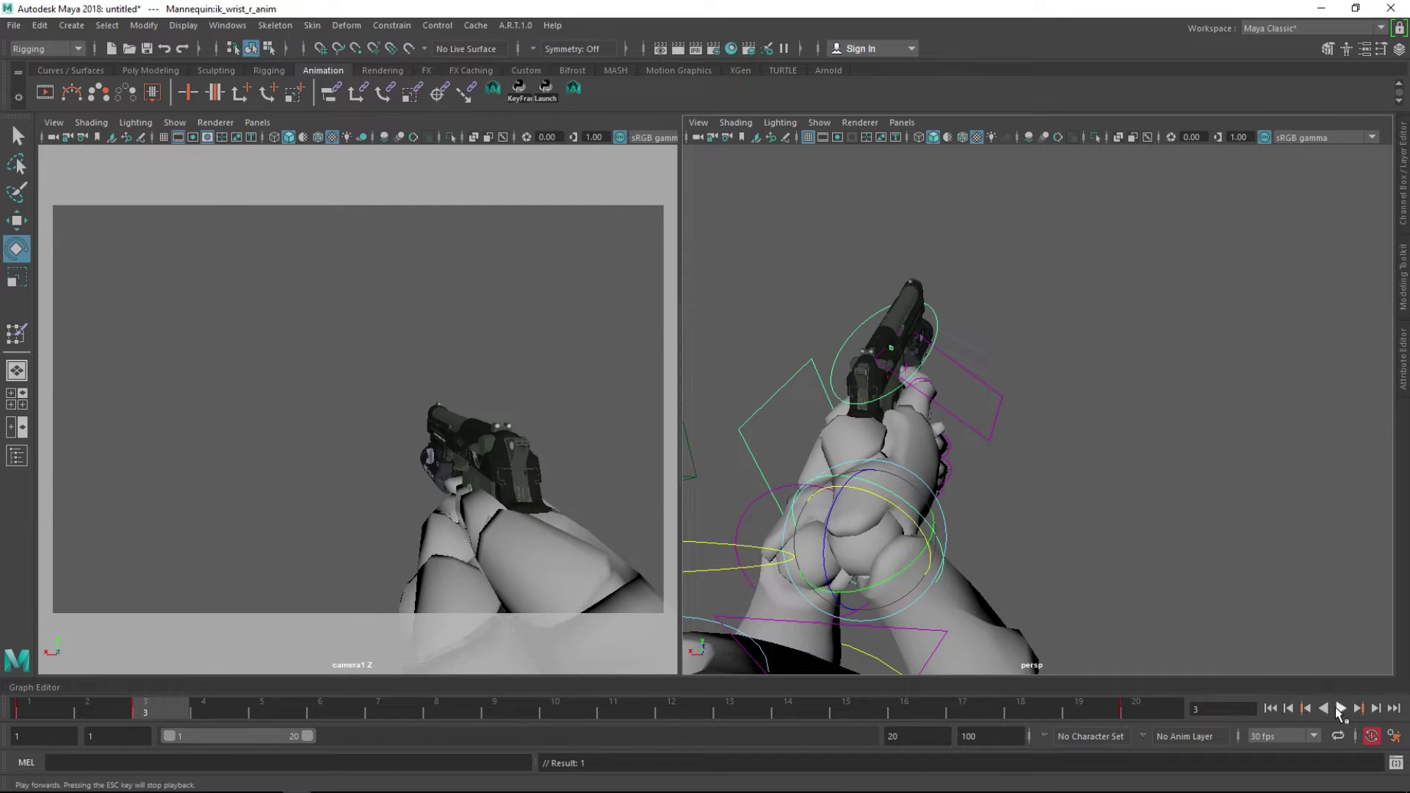
- Replay the wrist recoil, re-key the frame-3 pose, and move to frame 10
{"action": "left_click", "coordinate": [1340, 708]}
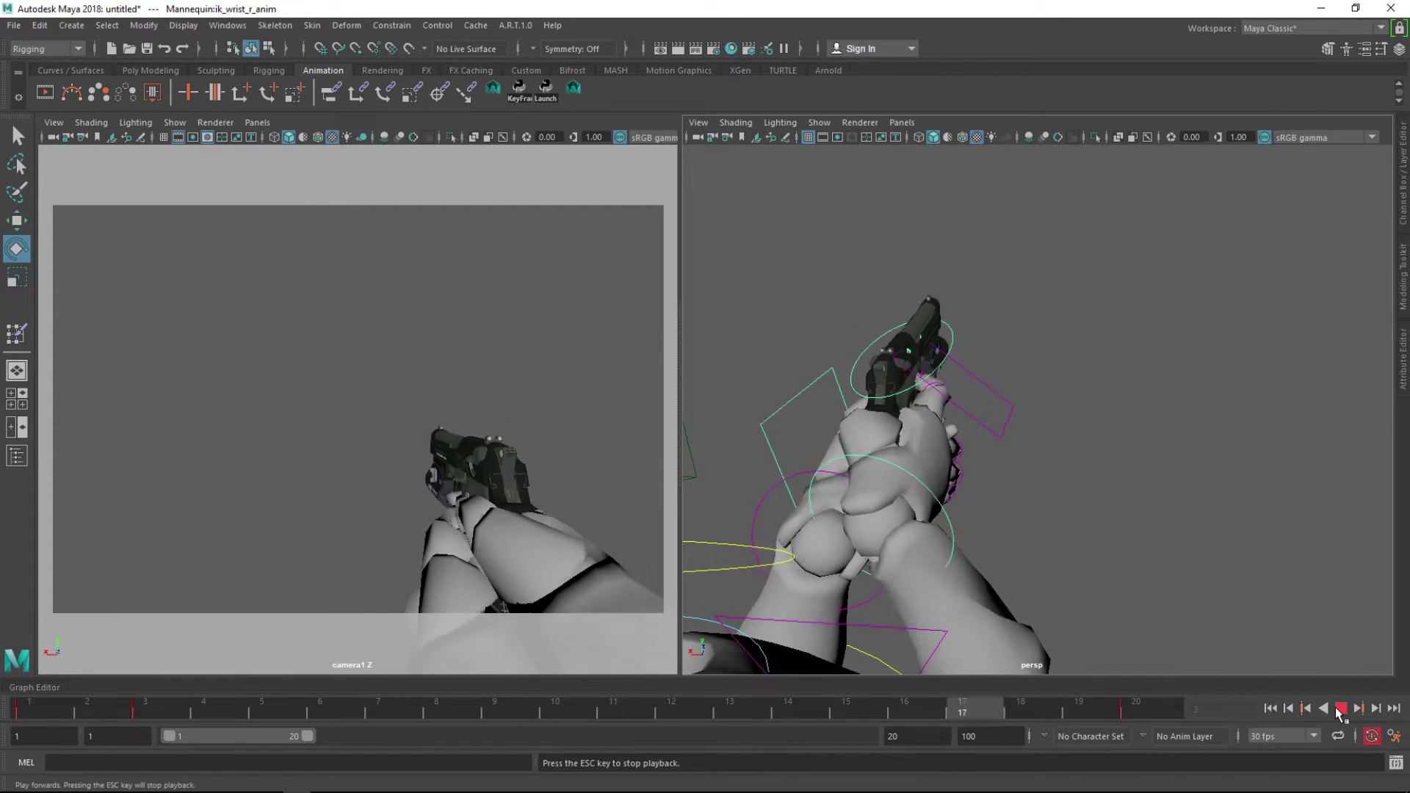
{"action": "key", "text": "Escape"}
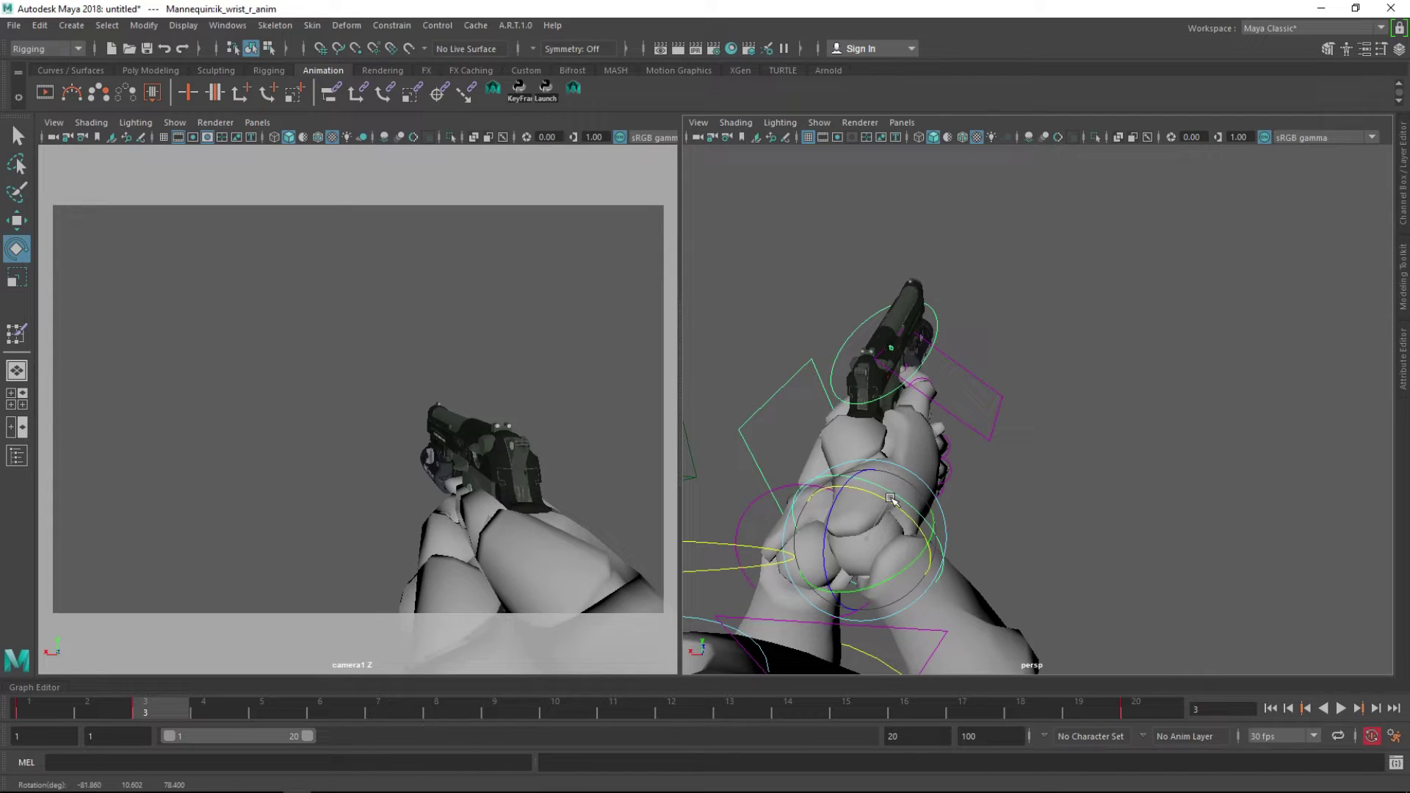
{"action": "key", "text": "s"}
{"action": "left_click_drag", "start_coordinate": [206, 708], "coordinate": [555, 709]}
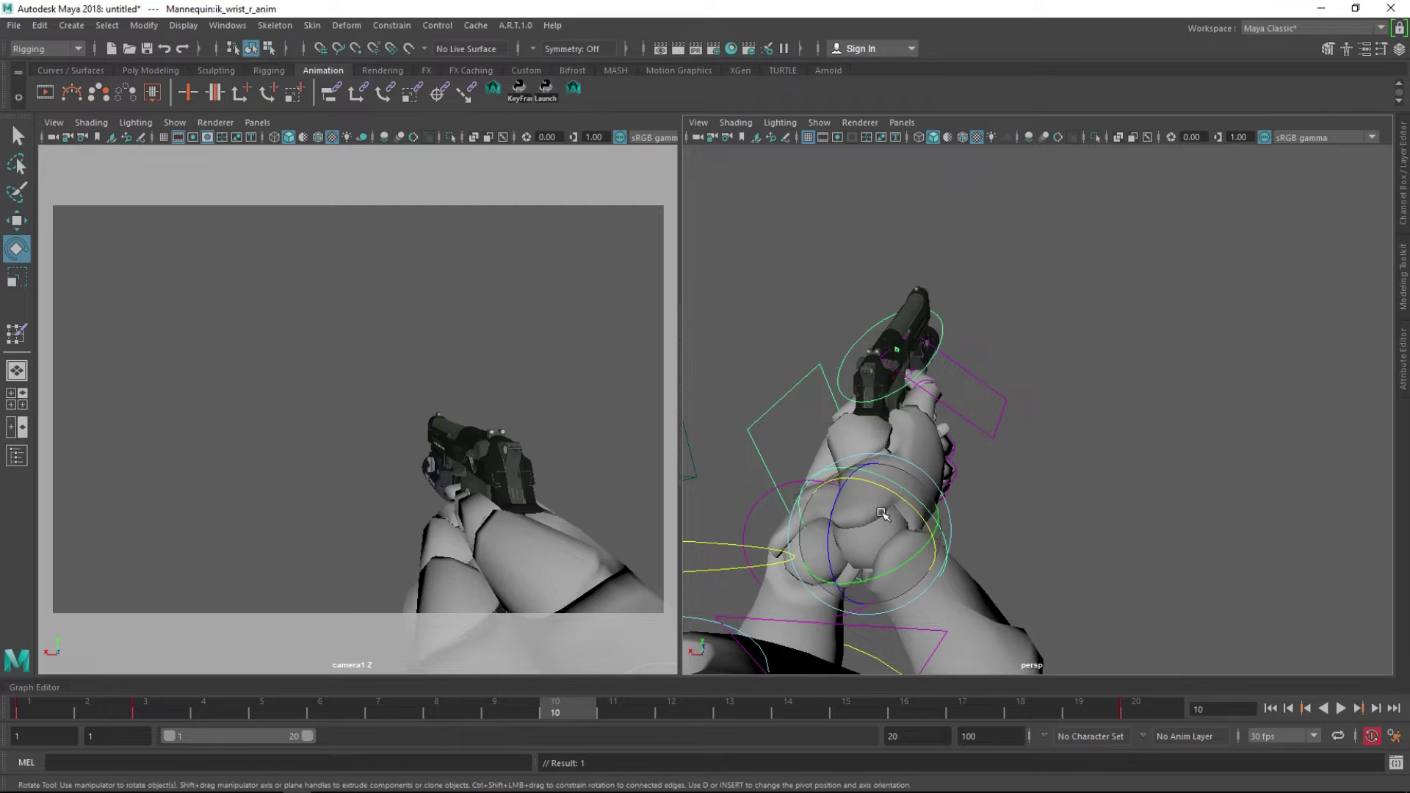
- At frame 10, rotate and slightly raise the wrist so the hand and pistol settle level
{"action": "key", "text": "w"}
{"action": "mouse_move", "coordinate": [942, 580]}
{"action": "left_mouse_down", "text": "alt"}
{"action": "mouse_move", "coordinate": [1158, 541]}
{"action": "mouse_move", "coordinate": [1160, 523]}
{"action": "left_mouse_up", "text": "alt"}
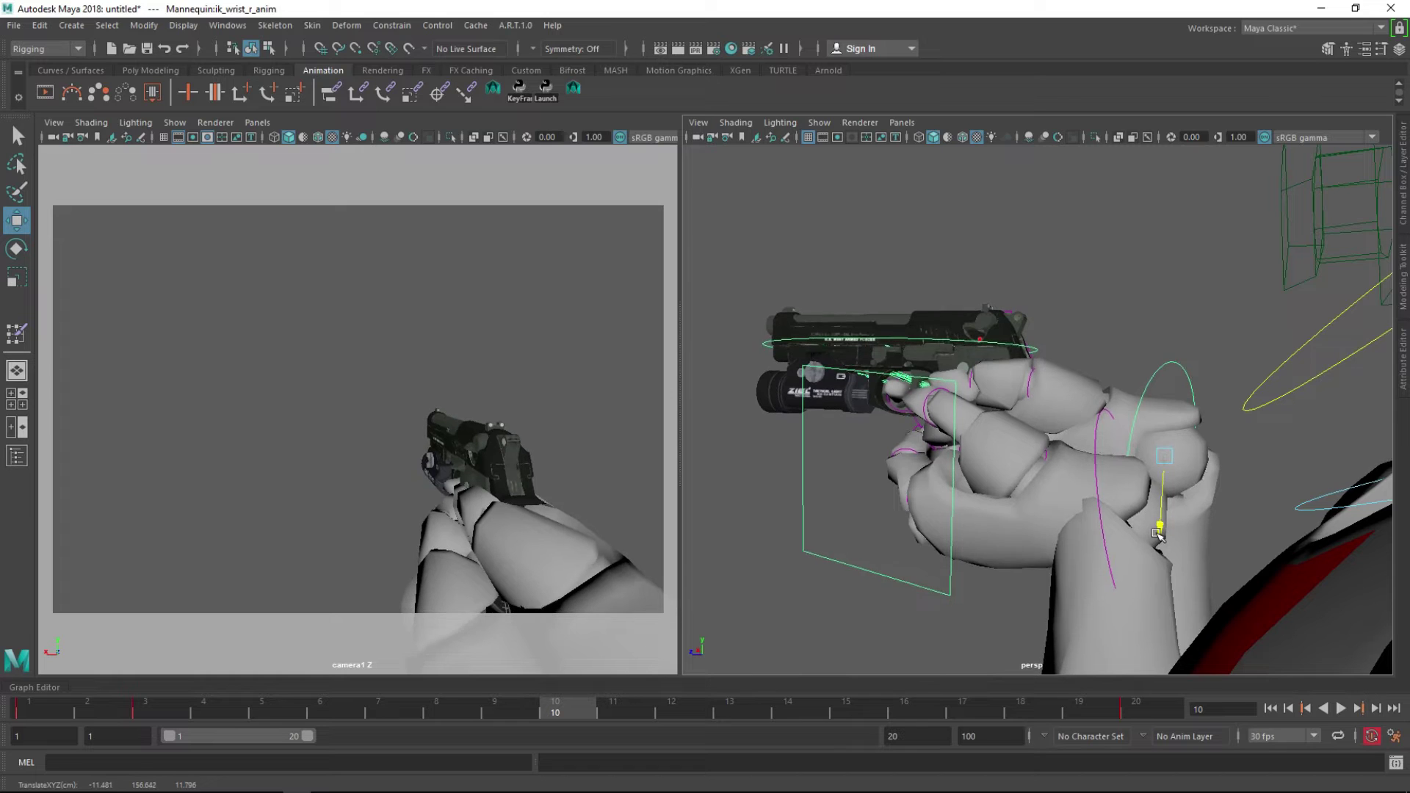
{"action": "key", "text": "e"}
{"action": "mouse_move", "coordinate": [1201, 419]}
{"action": "left_mouse_down"}
{"action": "mouse_move", "coordinate": [1210, 402]}
{"action": "mouse_move", "coordinate": [1186, 429]}
{"action": "left_mouse_up"}
{"action": "key", "text": "w"}
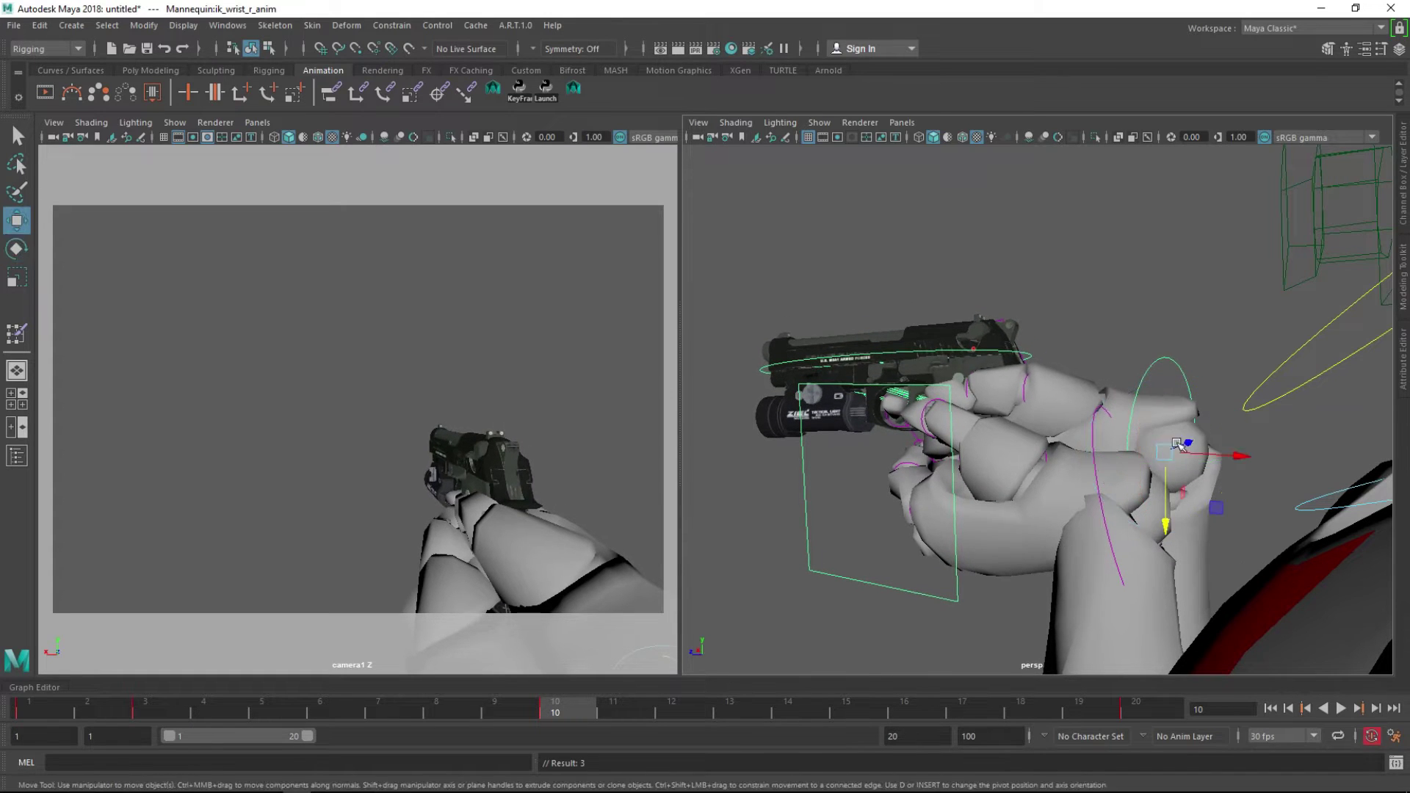
{"action": "left_click_drag", "start_coordinate": [1161, 499], "coordinate": [1161, 497]}
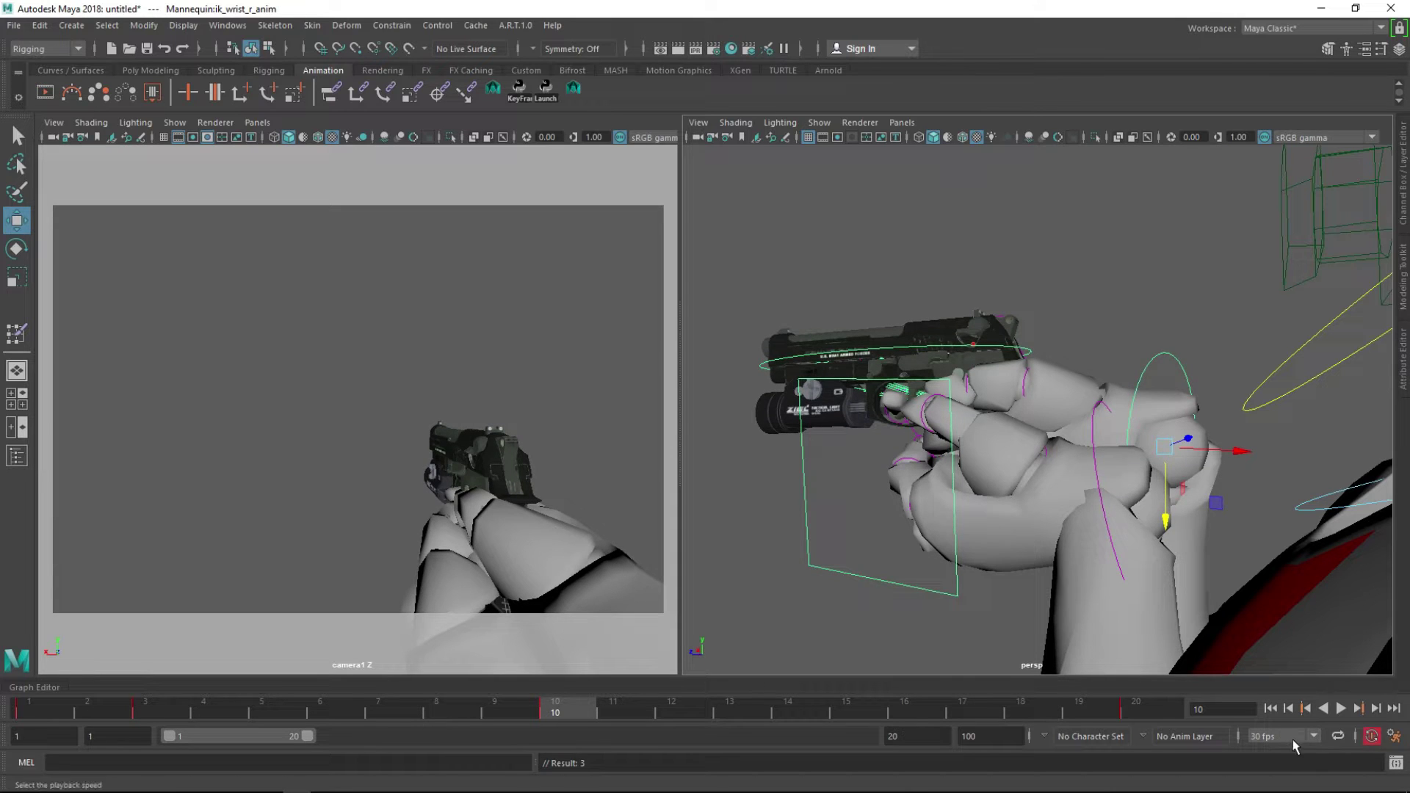
- Play back and scrub through the recoil to review the frame-10 pose
{"action": "left_click", "coordinate": [1339, 708]}
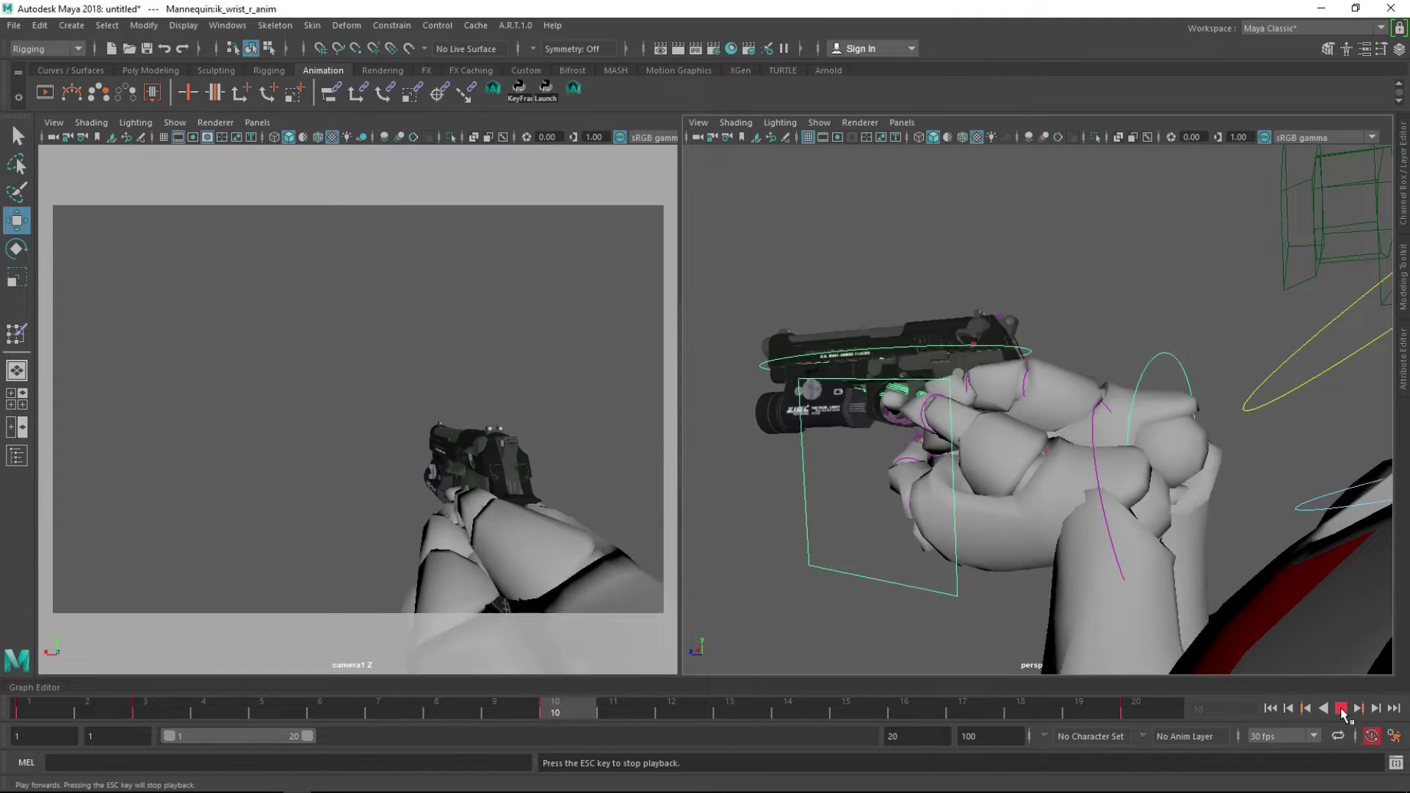
{"action": "left_click", "coordinate": [1341, 709]}
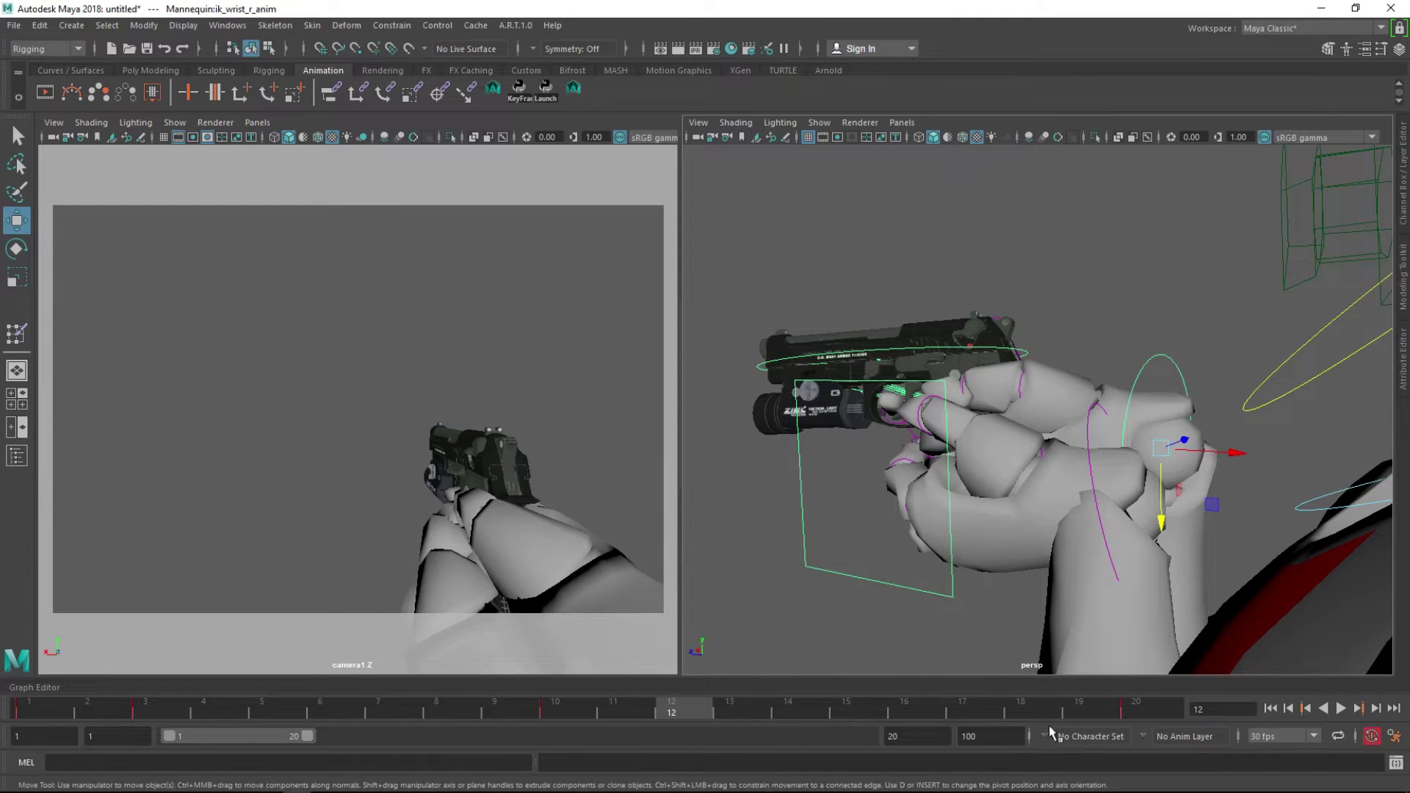
{"action": "left_click_drag", "start_coordinate": [152, 704], "coordinate": [26, 704]}
{"action": "key", "text": "alt+v"}
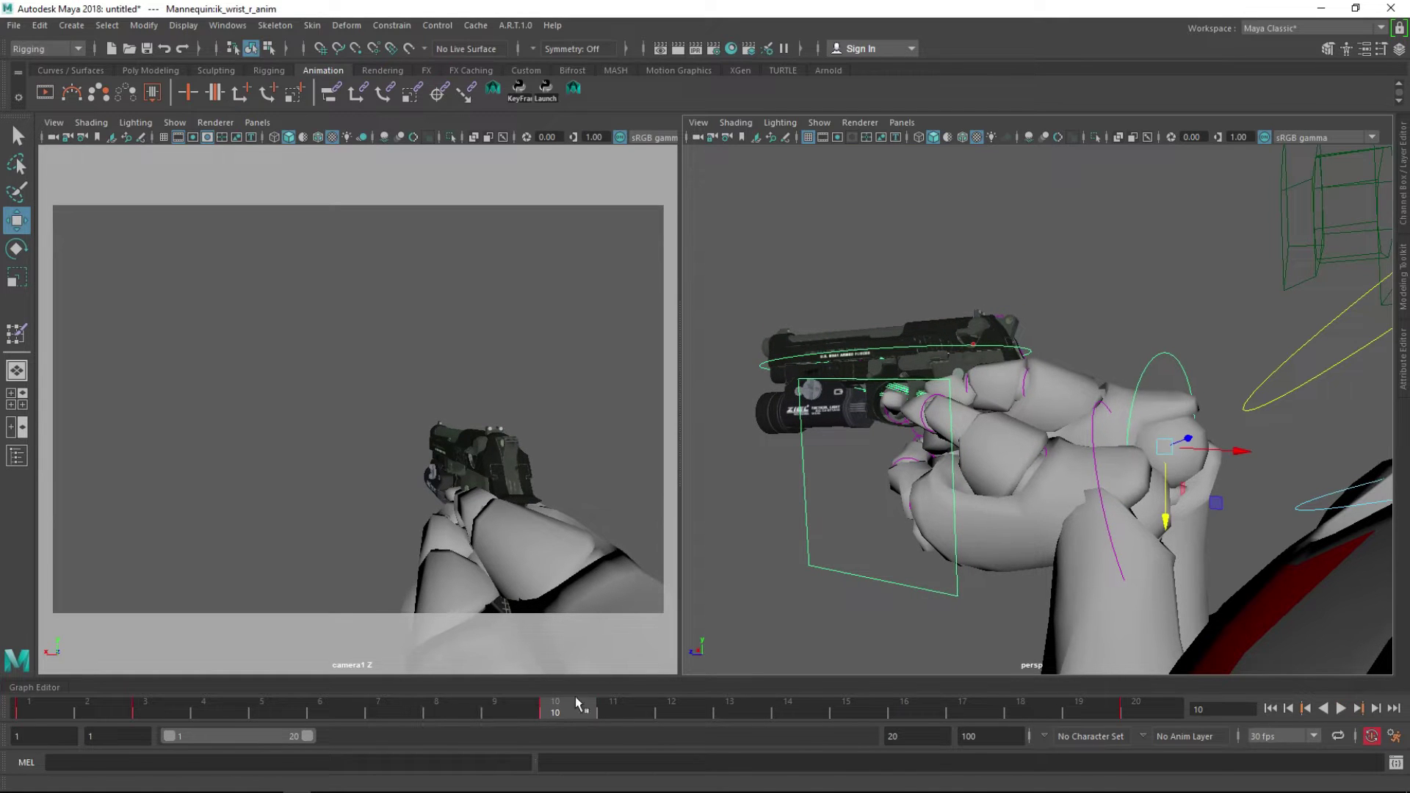
- Nudge the wrist up and slightly sideways at frame 10, then replay the recoil
{"action": "left_click_drag", "start_coordinate": [1167, 512], "coordinate": [1167, 507]}
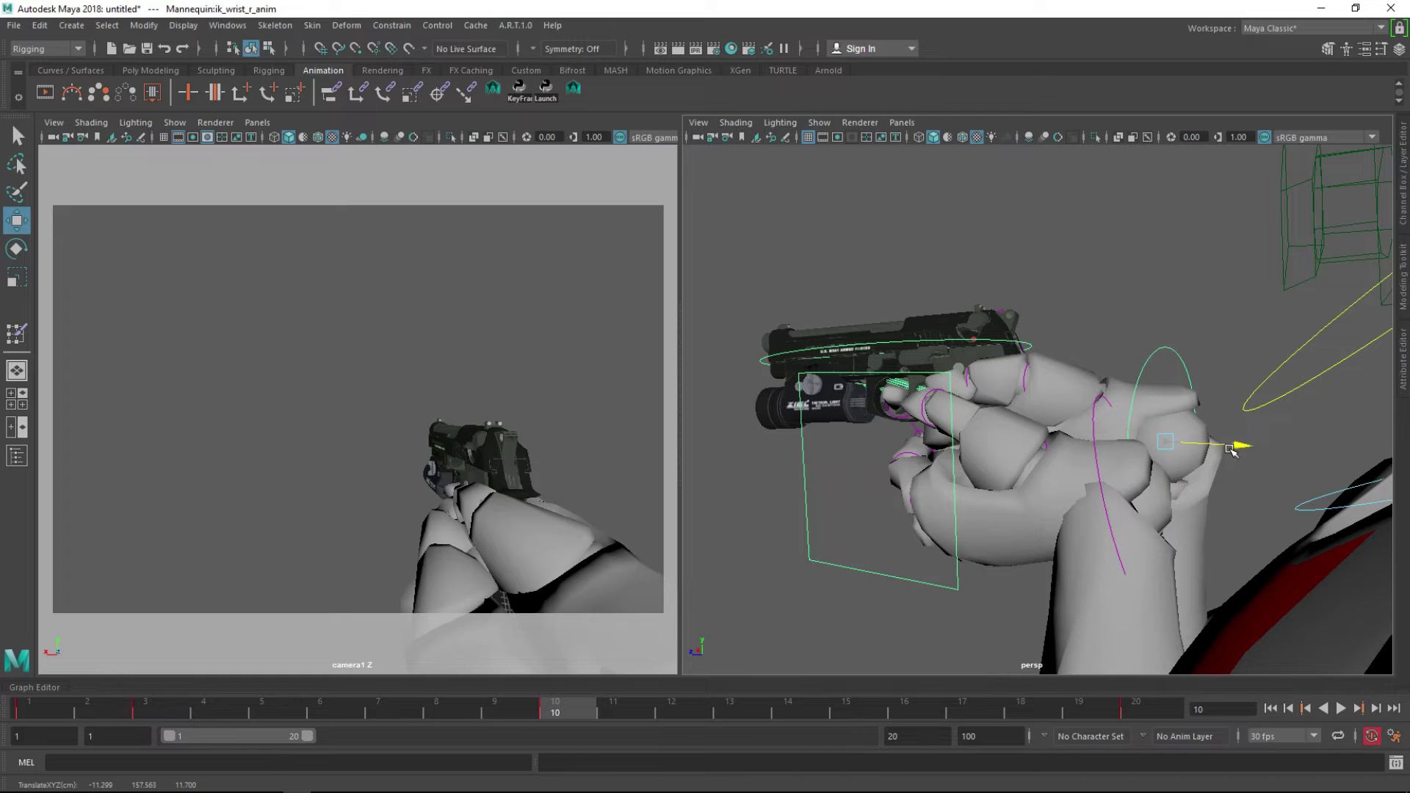
{"action": "left_click_drag", "start_coordinate": [1235, 449], "coordinate": [1242, 451]}
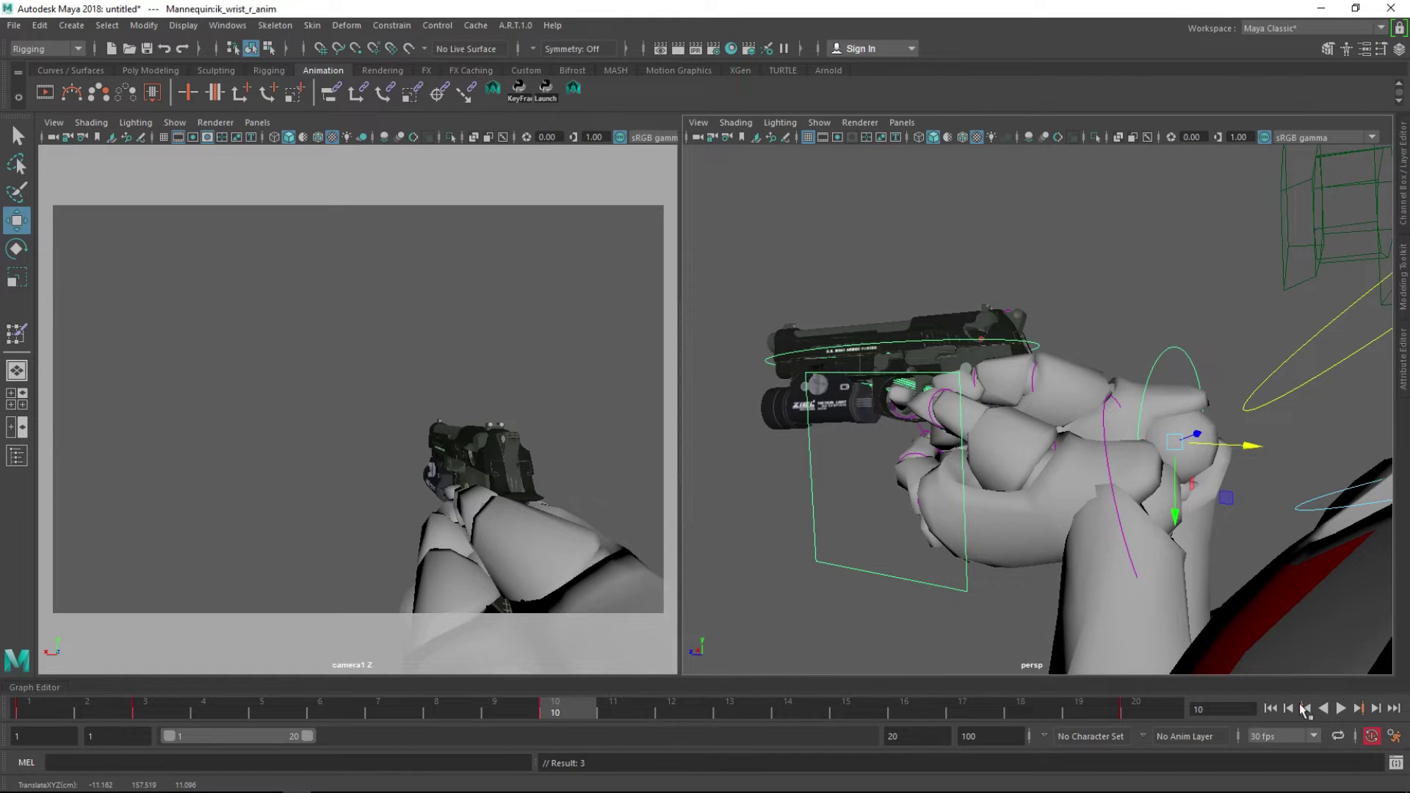
{"action": "left_click", "coordinate": [1341, 709]}
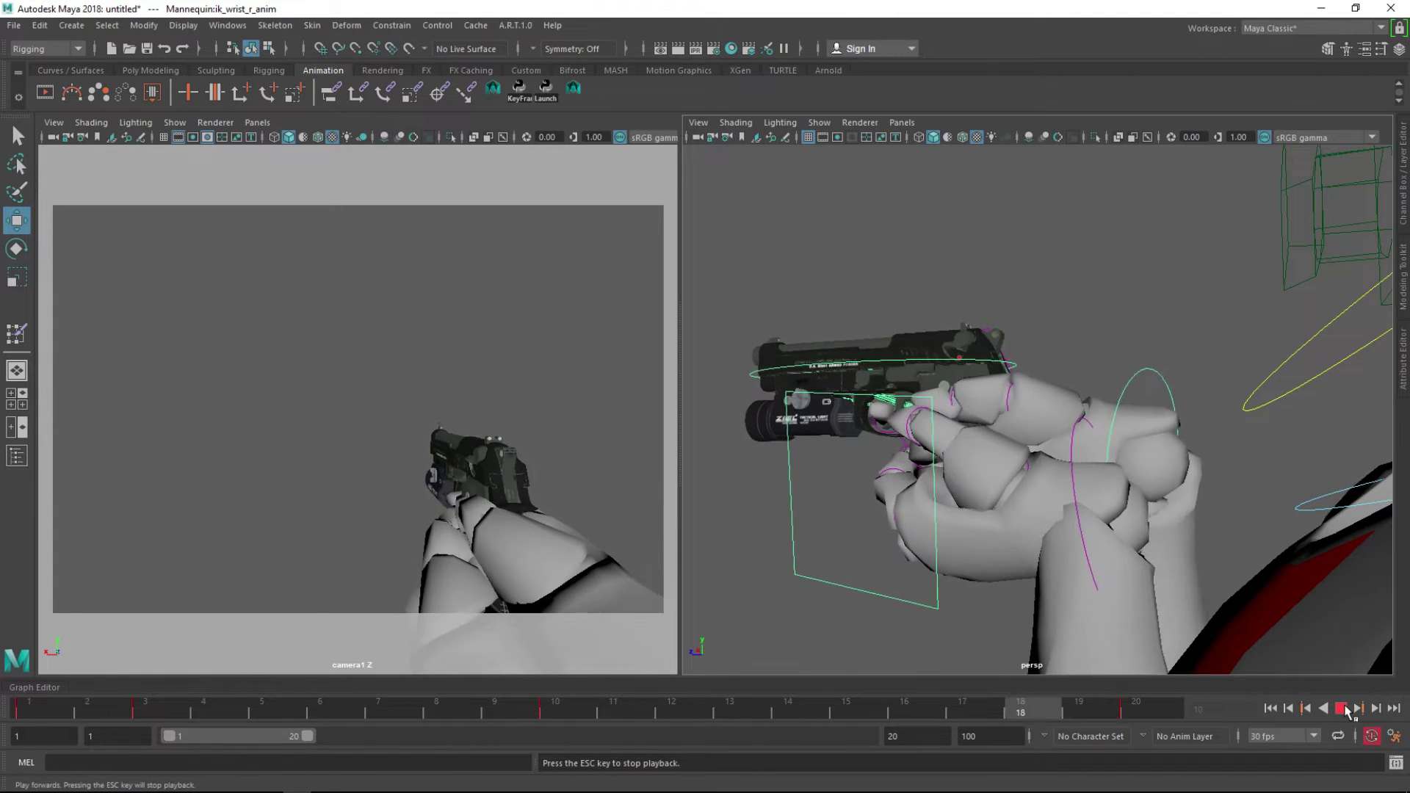
{"action": "left_click", "coordinate": [1345, 707]}
- Tweak the wrist rotation at frame 3 and replay the kick to check it
{"action": "mouse_move", "coordinate": [122, 719]}
{"action": "left_mouse_down"}
{"action": "mouse_move", "coordinate": [54, 703]}
{"action": "mouse_move", "coordinate": [143, 714]}
{"action": "left_mouse_up"}
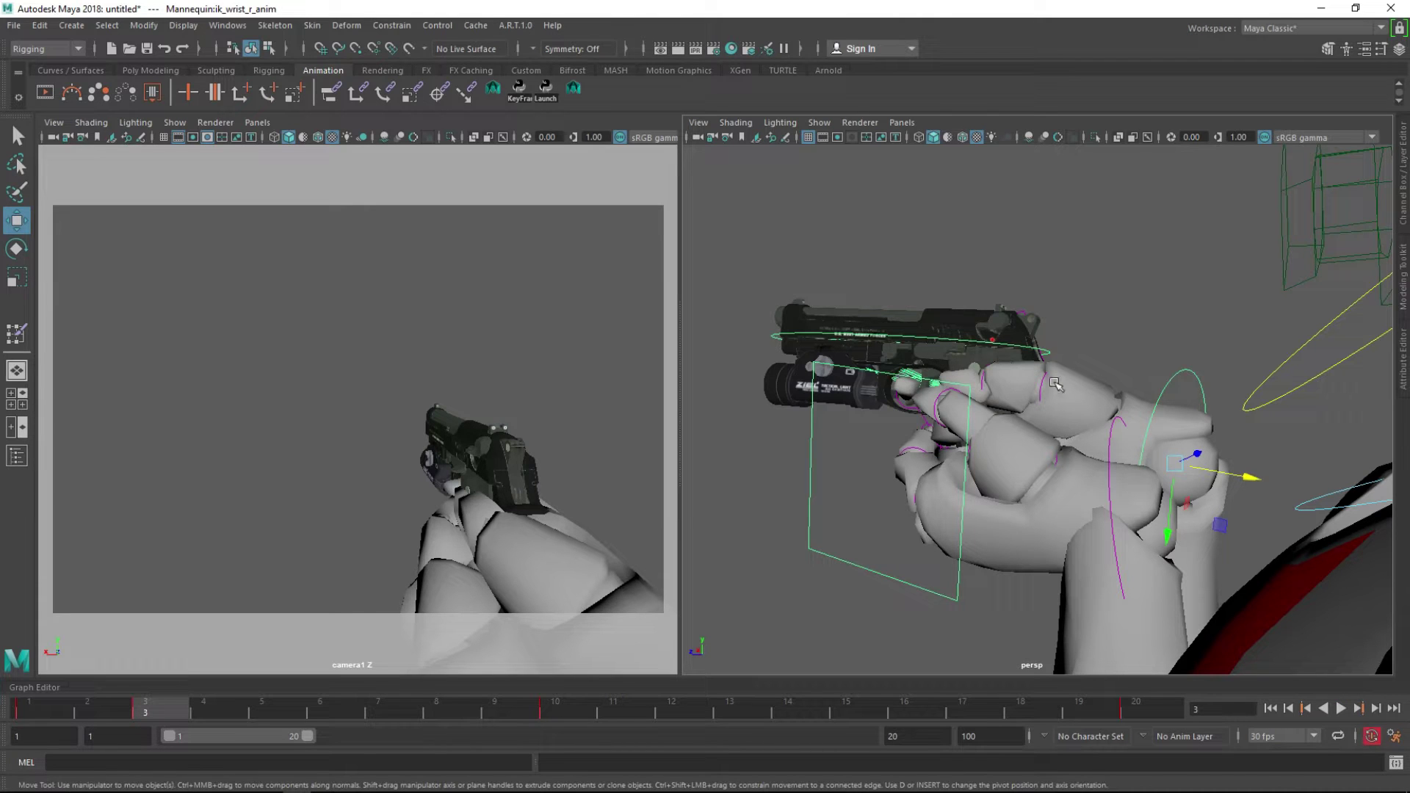
{"action": "key", "text": "e"}
{"action": "left_click", "coordinate": [1223, 414]}
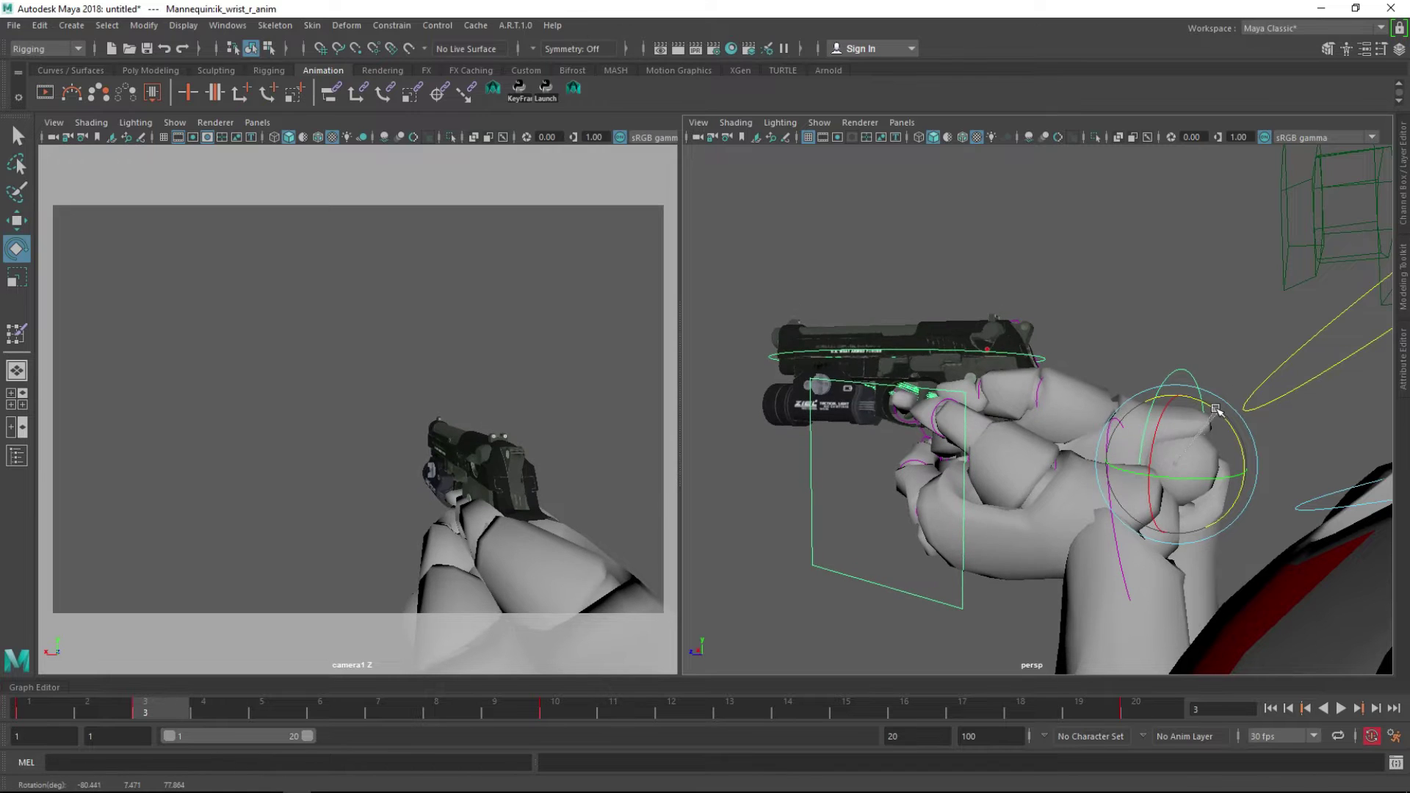
{"action": "left_click", "coordinate": [1341, 709]}
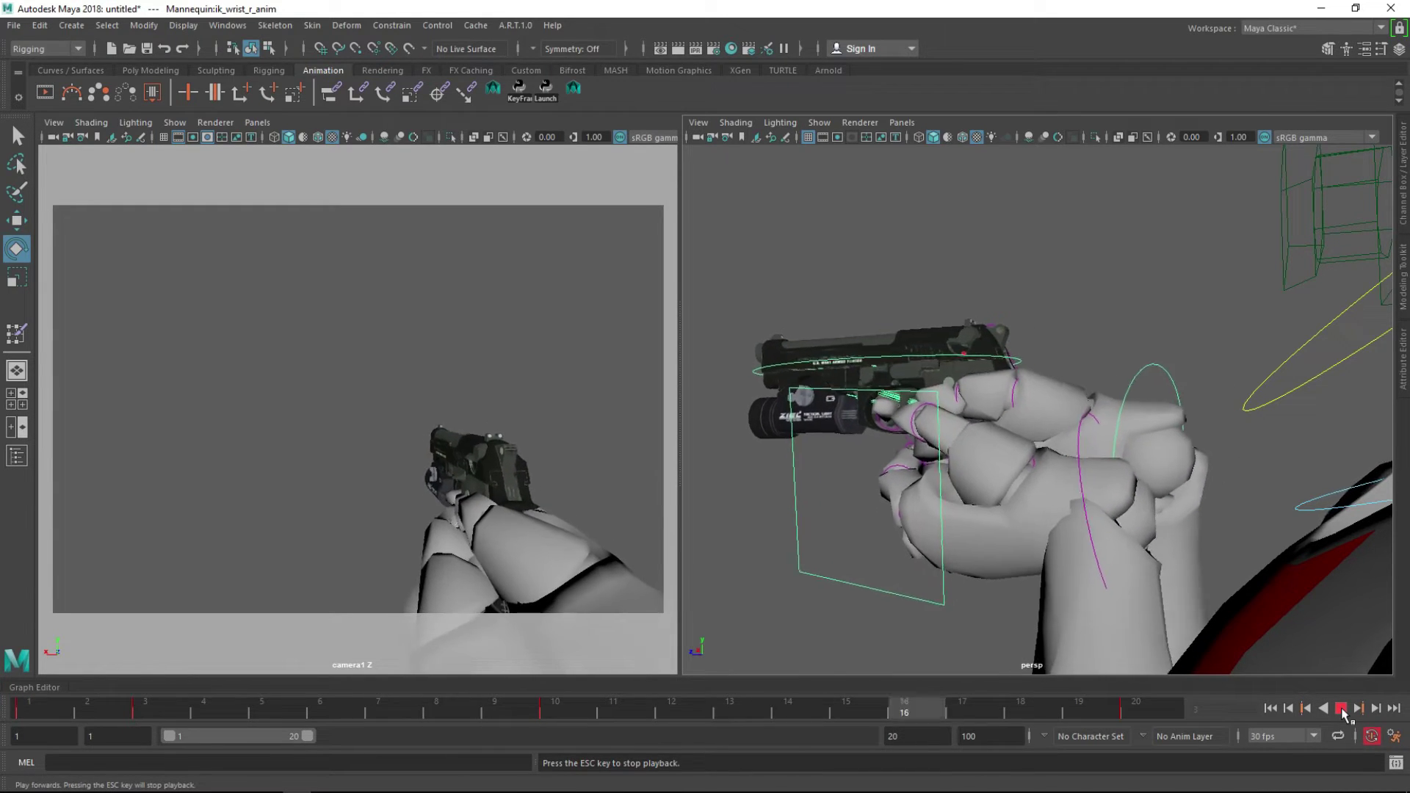
{"action": "left_click", "coordinate": [1341, 710]}
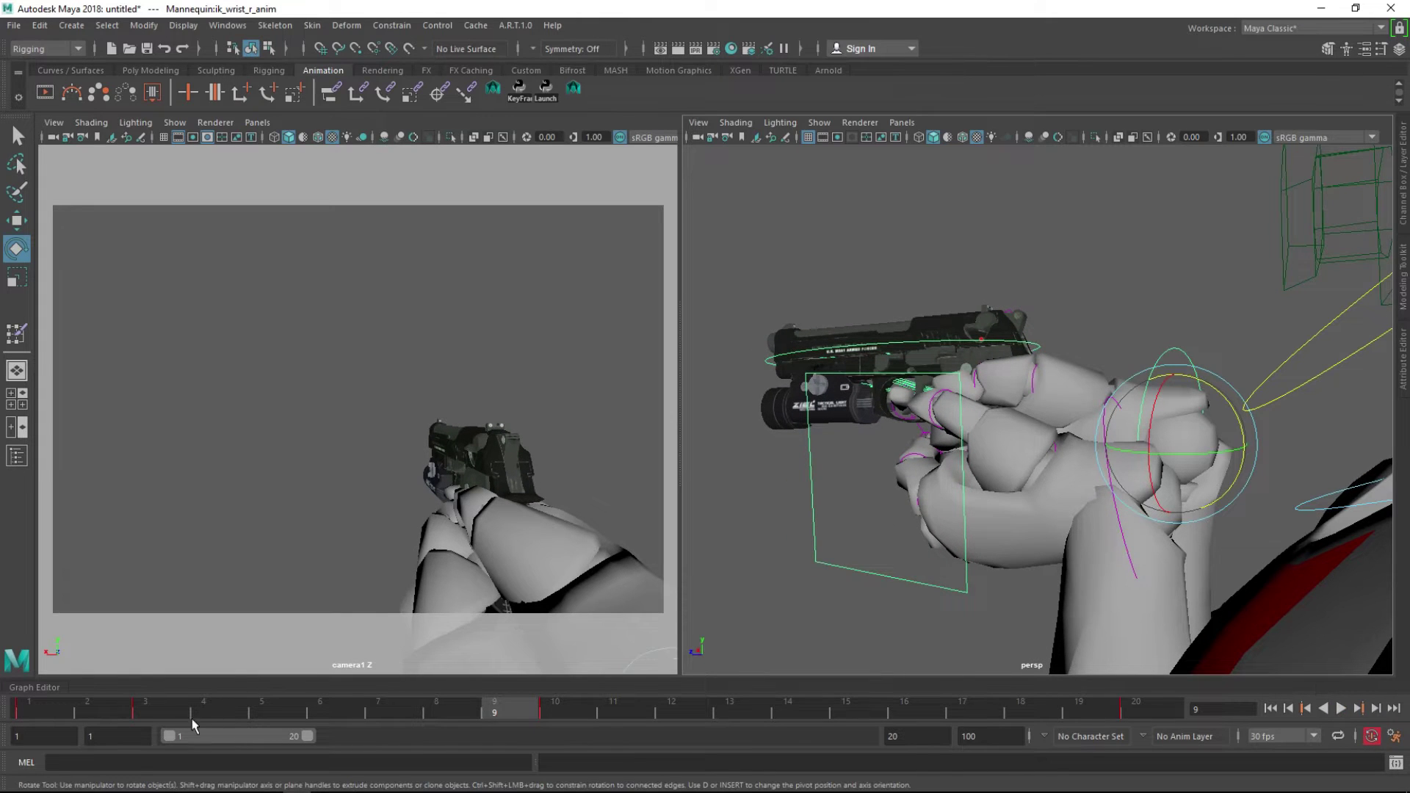
{"action": "left_click", "coordinate": [157, 707]}
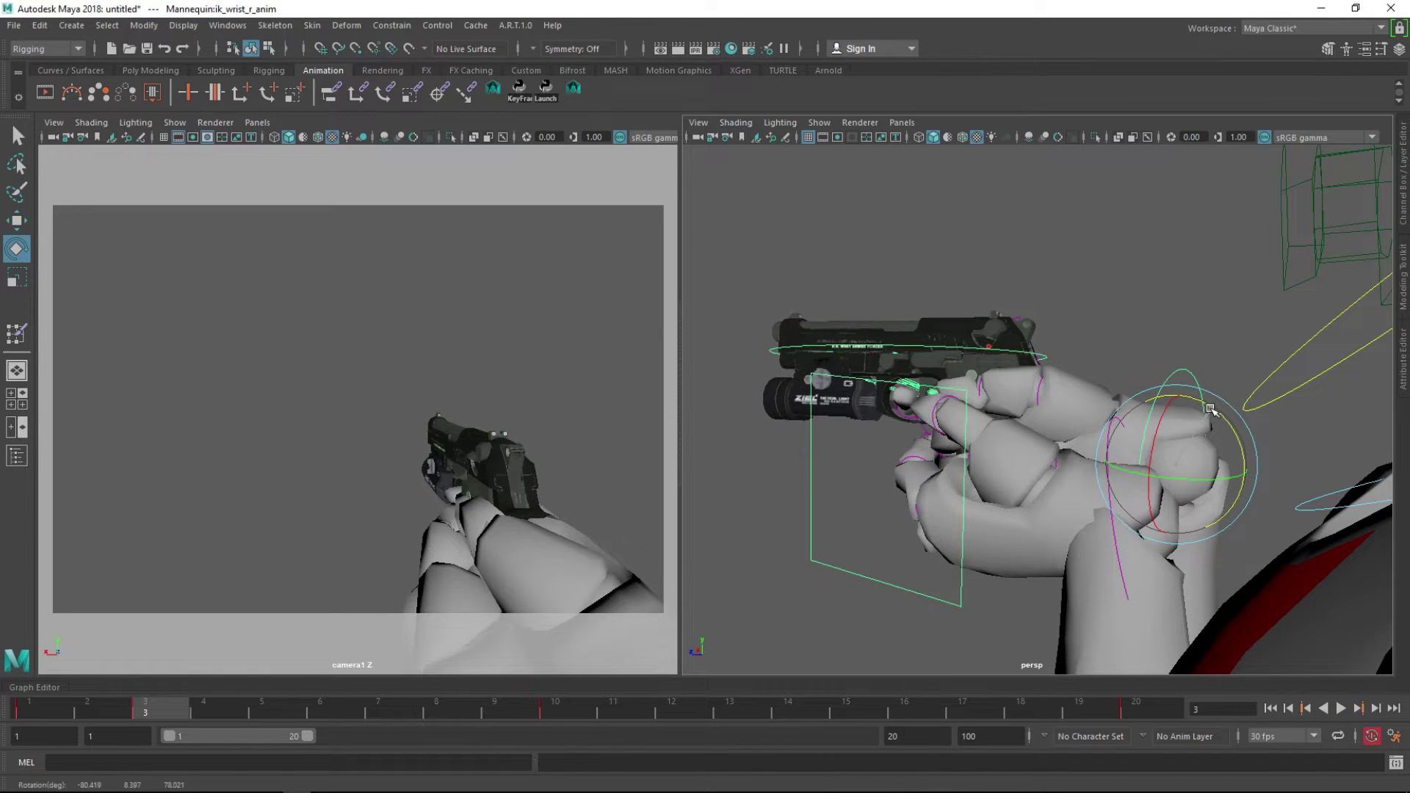
{"action": "left_click", "coordinate": [1339, 708]}
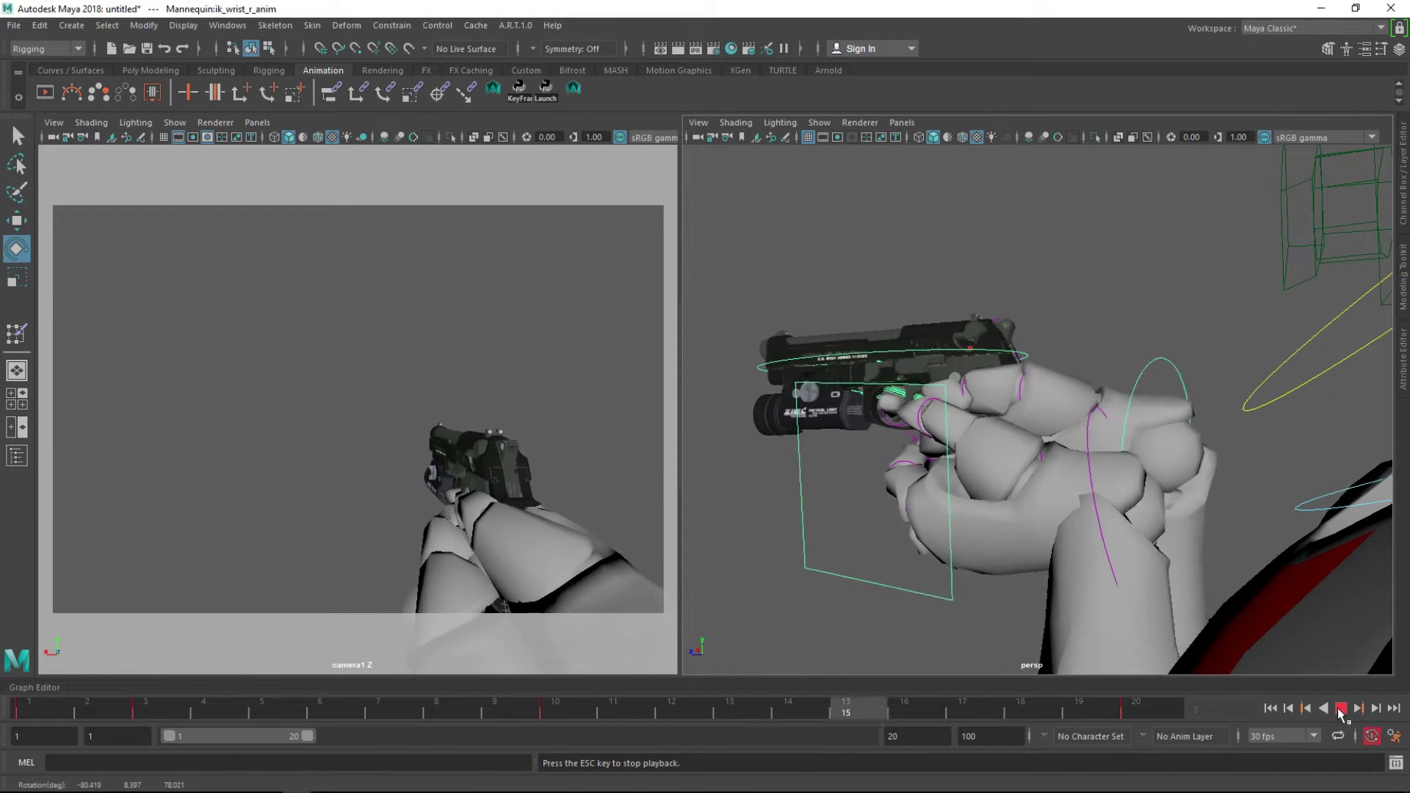
- Step through the first few frames to compare the wrist recoil poses
{"action": "left_click", "coordinate": [1339, 708]}
{"action": "left_click", "coordinate": [33, 707]}
{"action": "left_click_drag", "start_coordinate": [34, 707], "coordinate": [165, 709]}
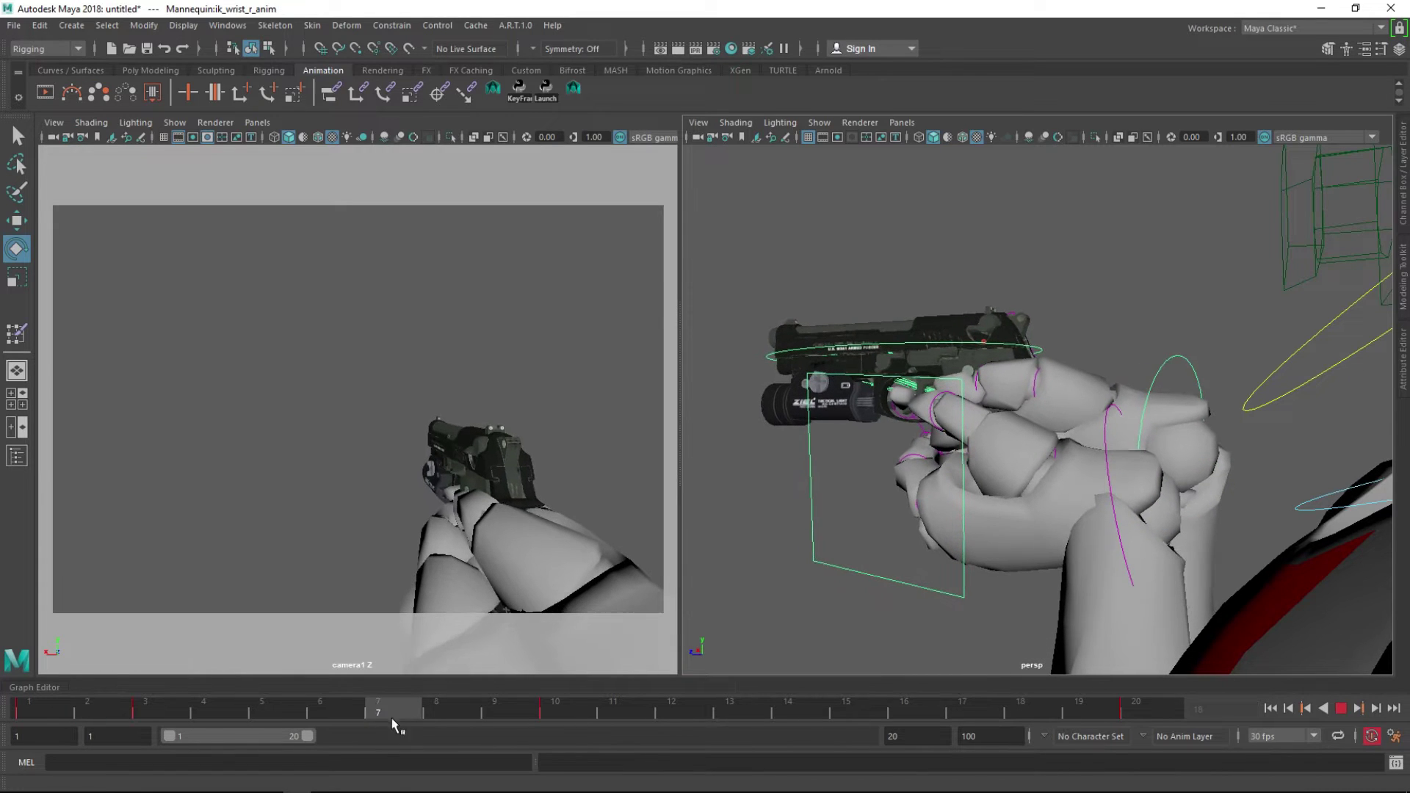
{"action": "mouse_move", "coordinate": [449, 718]}
{"action": "left_mouse_down"}
{"action": "mouse_move", "coordinate": [35, 708]}
{"action": "mouse_move", "coordinate": [163, 708]}
{"action": "left_mouse_up"}
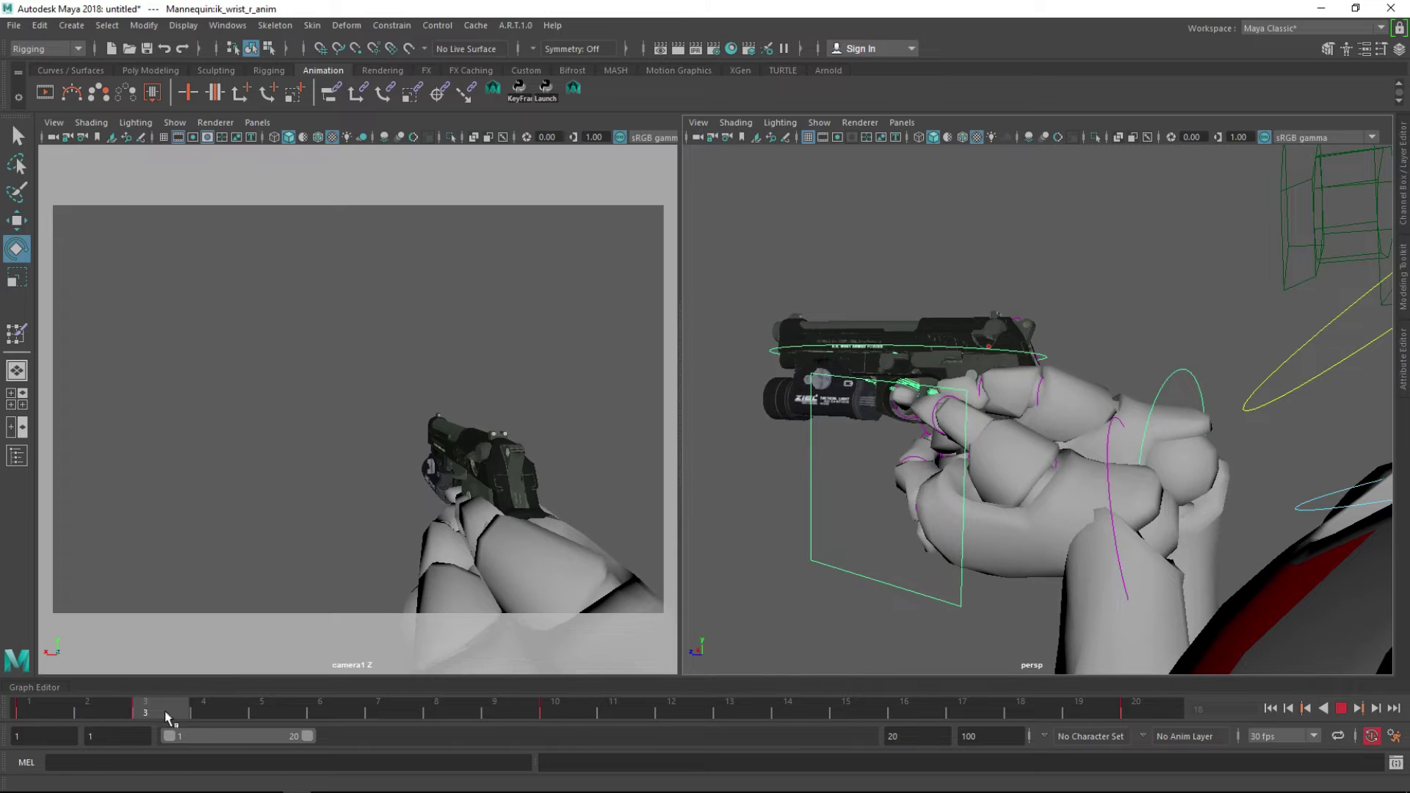
{"action": "mouse_move", "coordinate": [236, 720]}
{"action": "left_mouse_down"}
{"action": "mouse_move", "coordinate": [349, 708]}
{"action": "mouse_move", "coordinate": [33, 709]}
{"action": "mouse_move", "coordinate": [176, 727]}
{"action": "mouse_move", "coordinate": [33, 727]}
{"action": "mouse_move", "coordinate": [162, 729]}
{"action": "left_mouse_up"}
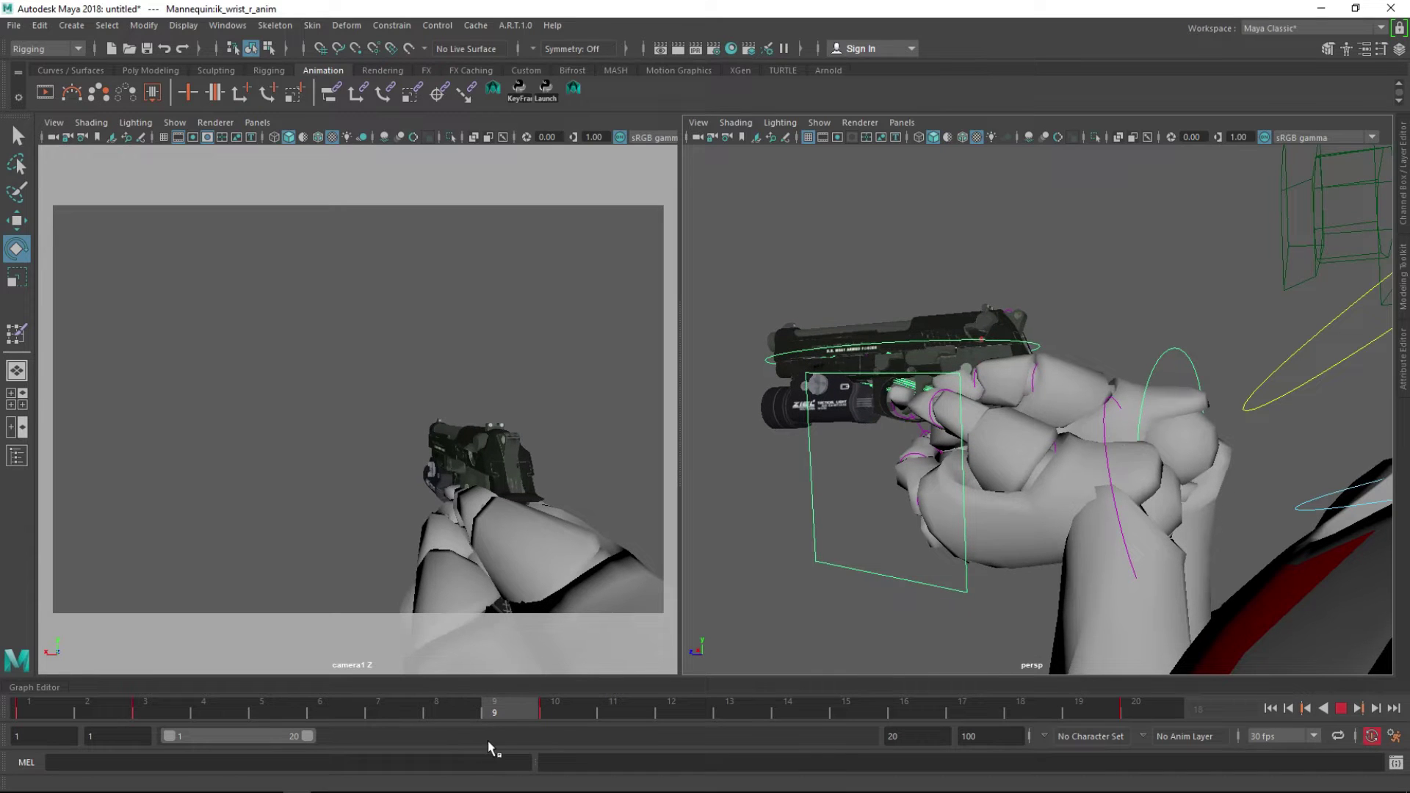
- At frame 10, push the wrist back along X and preview the hand's kick
{"action": "left_click_drag", "start_coordinate": [542, 748], "coordinate": [557, 739]}
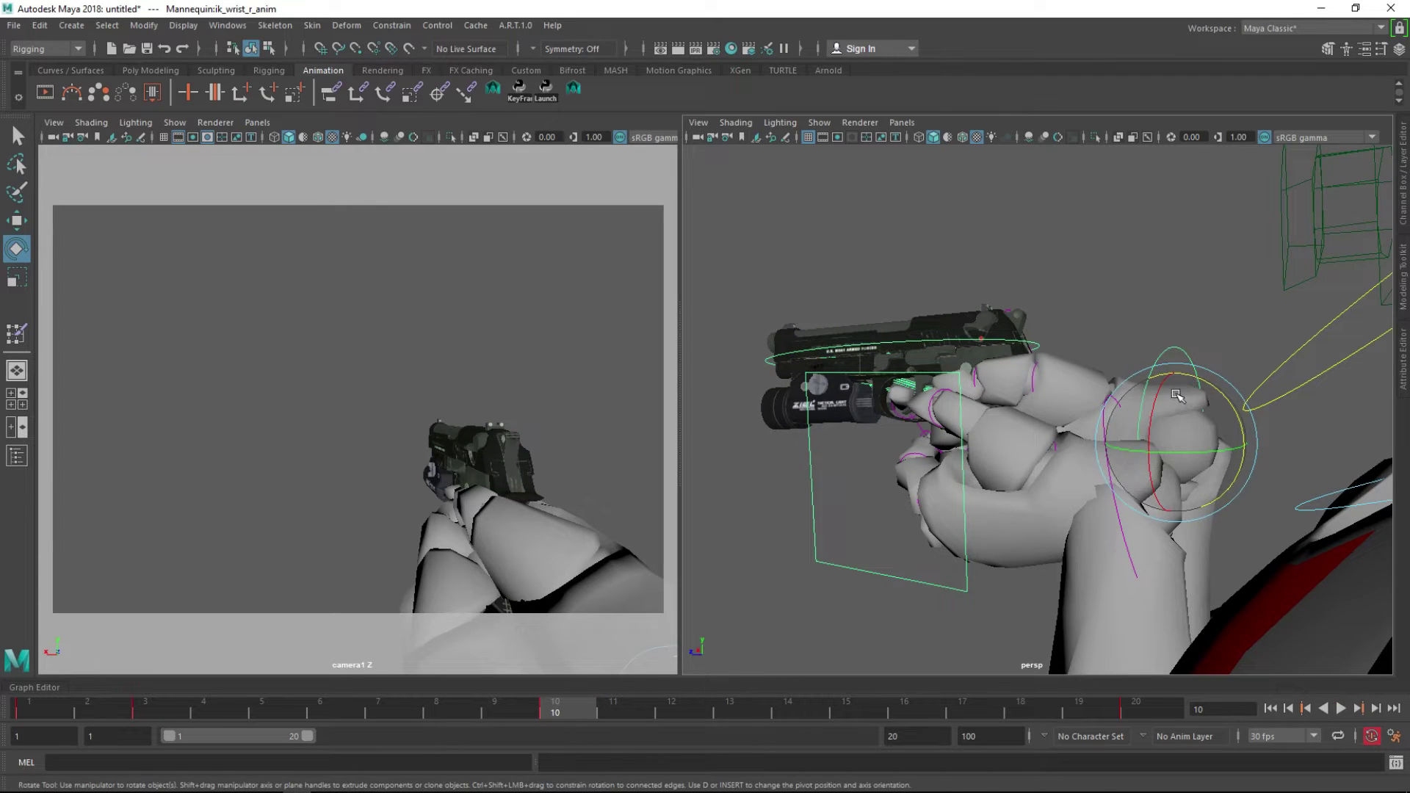
{"action": "key", "text": "w"}
{"action": "left_click_drag", "start_coordinate": [1223, 440], "coordinate": [1240, 446]}
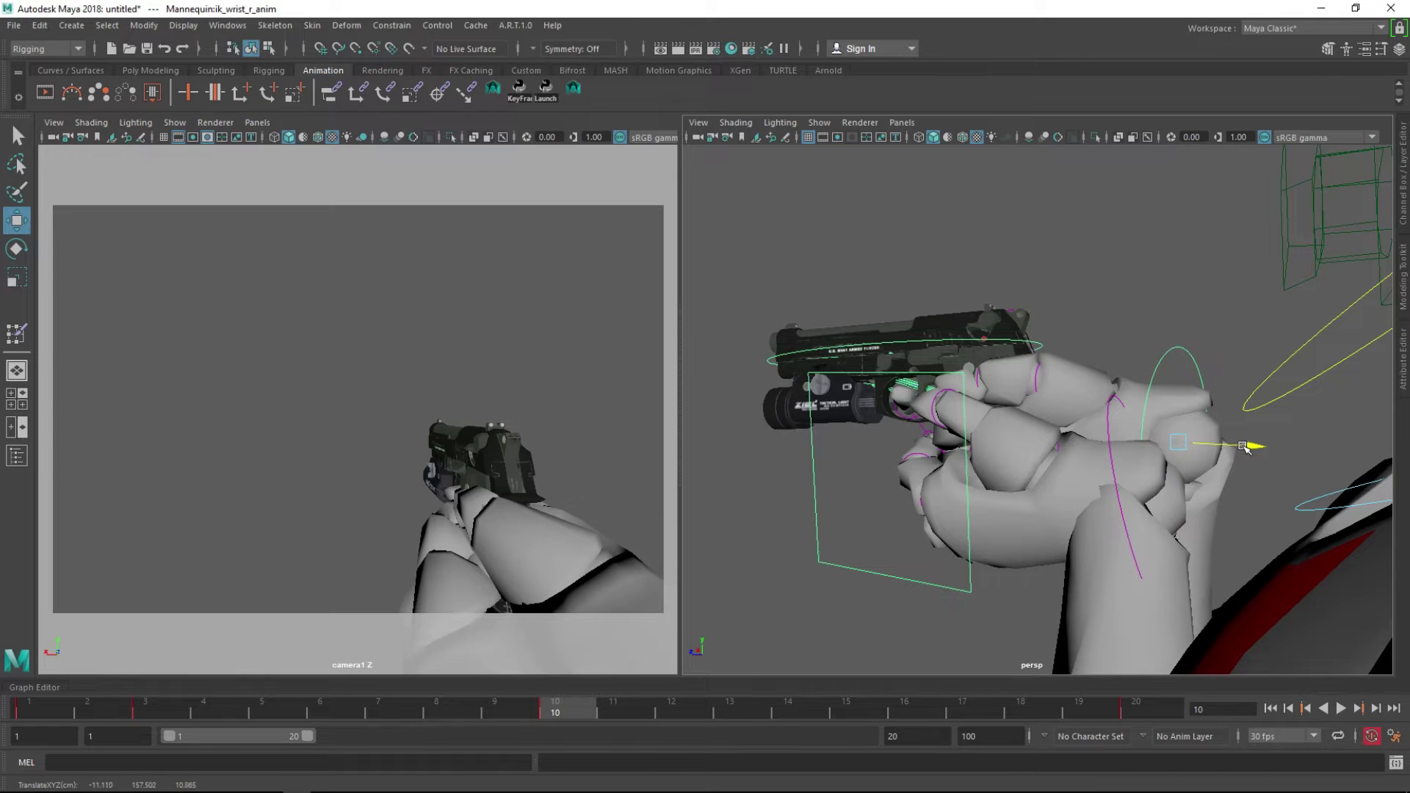
{"action": "left_click", "coordinate": [1347, 714]}
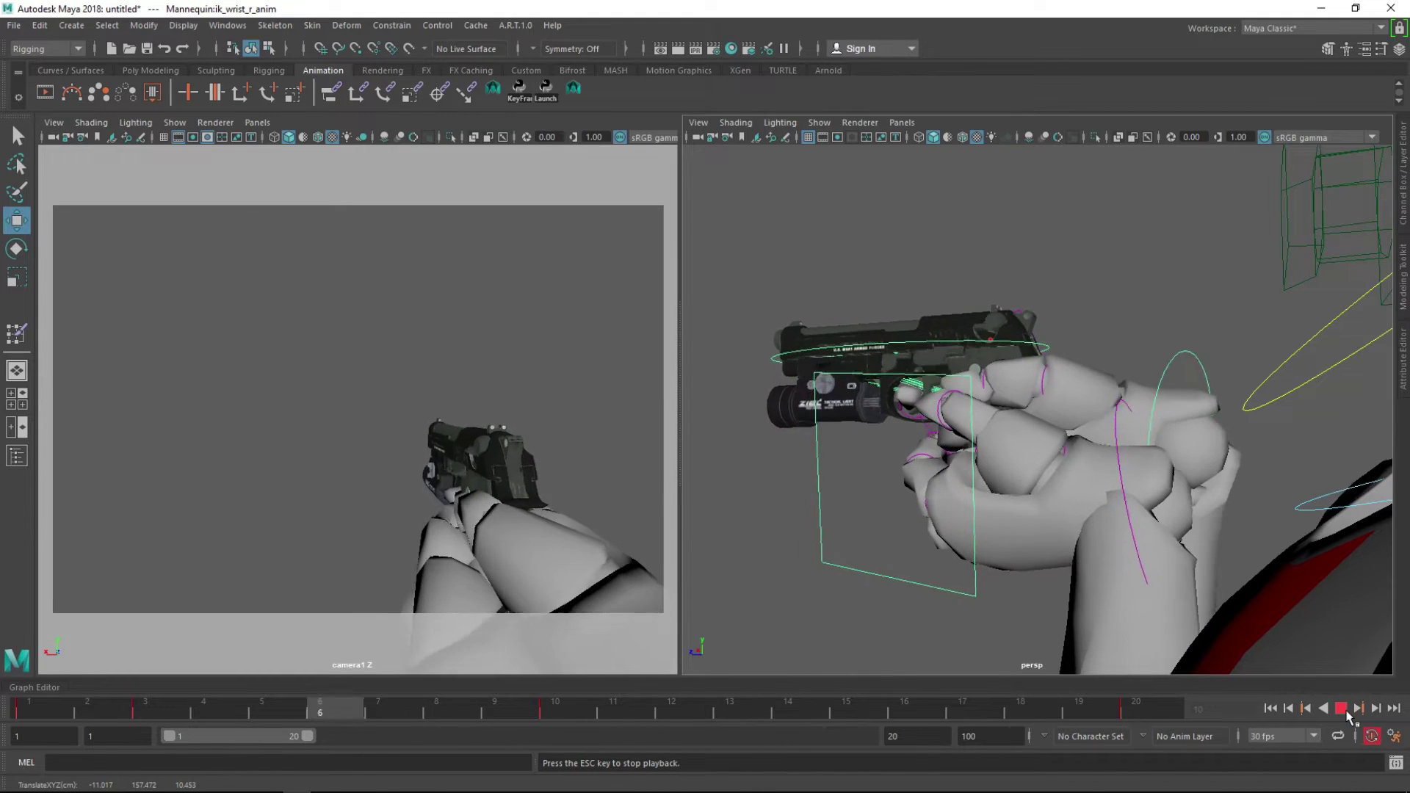
{"action": "left_click", "coordinate": [1341, 708]}
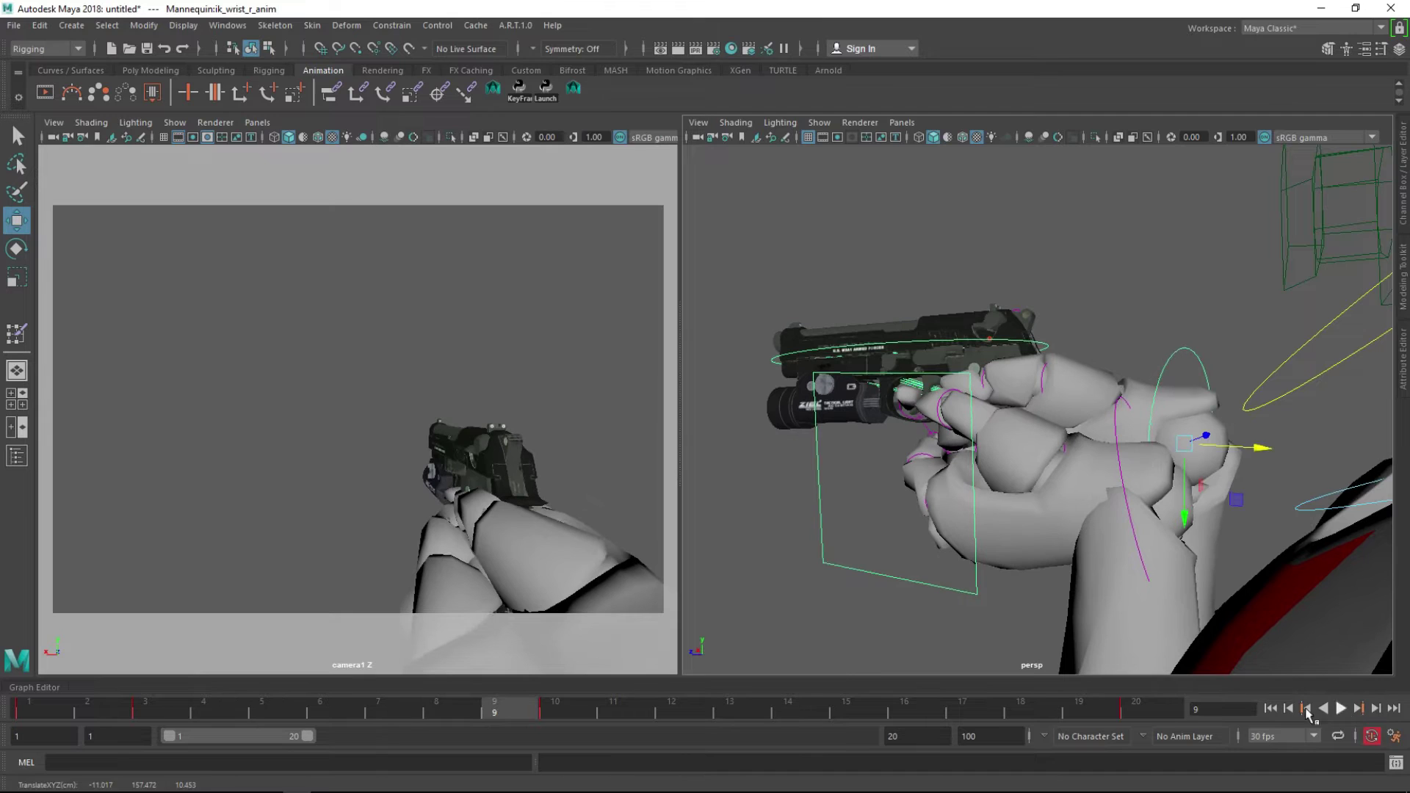
- Select the M9:Slider_Bone and pull the slide back along the barrel at frame 3
{"action": "left_click", "coordinate": [1270, 708]}
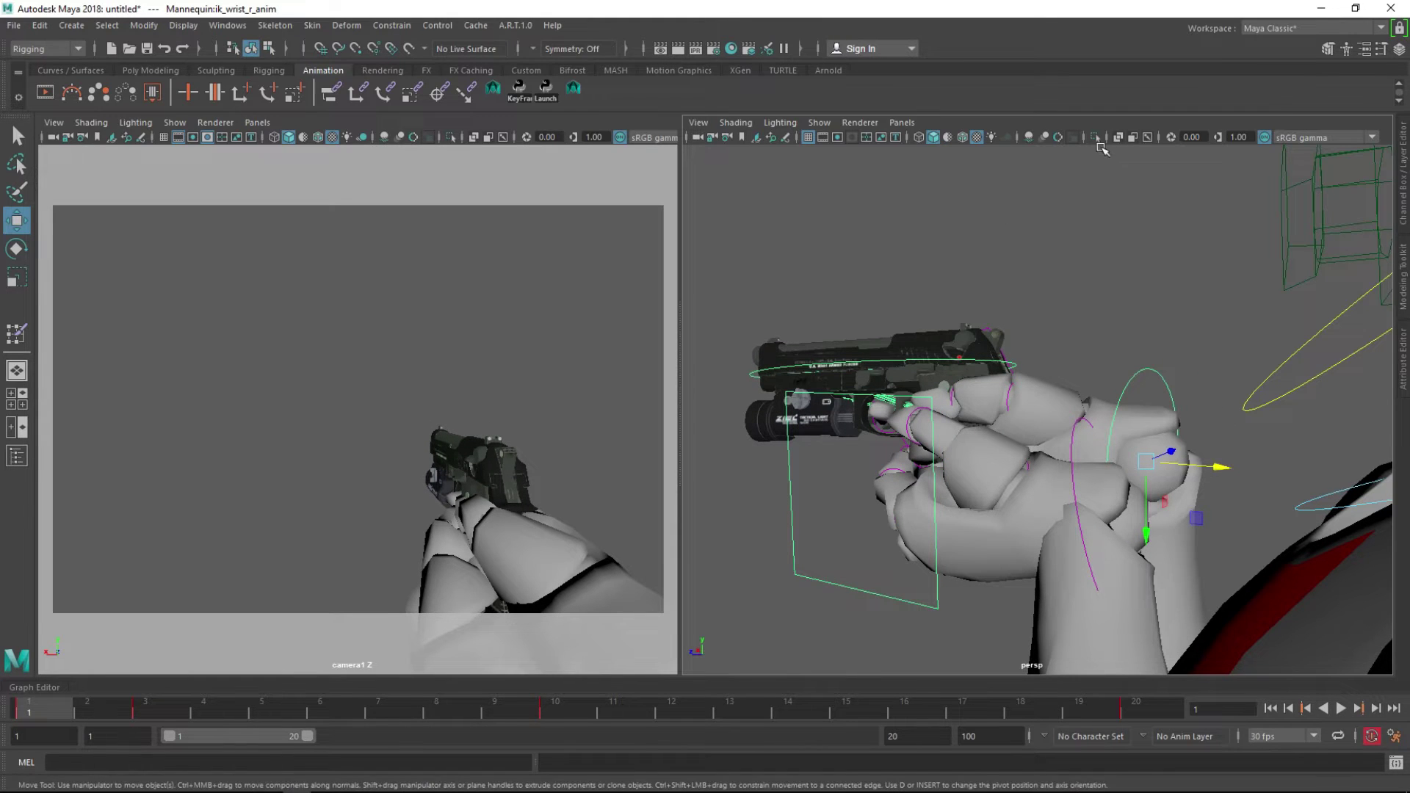
{"action": "left_click_drag", "start_coordinate": [791, 357], "coordinate": [837, 412], "text": "alt"}
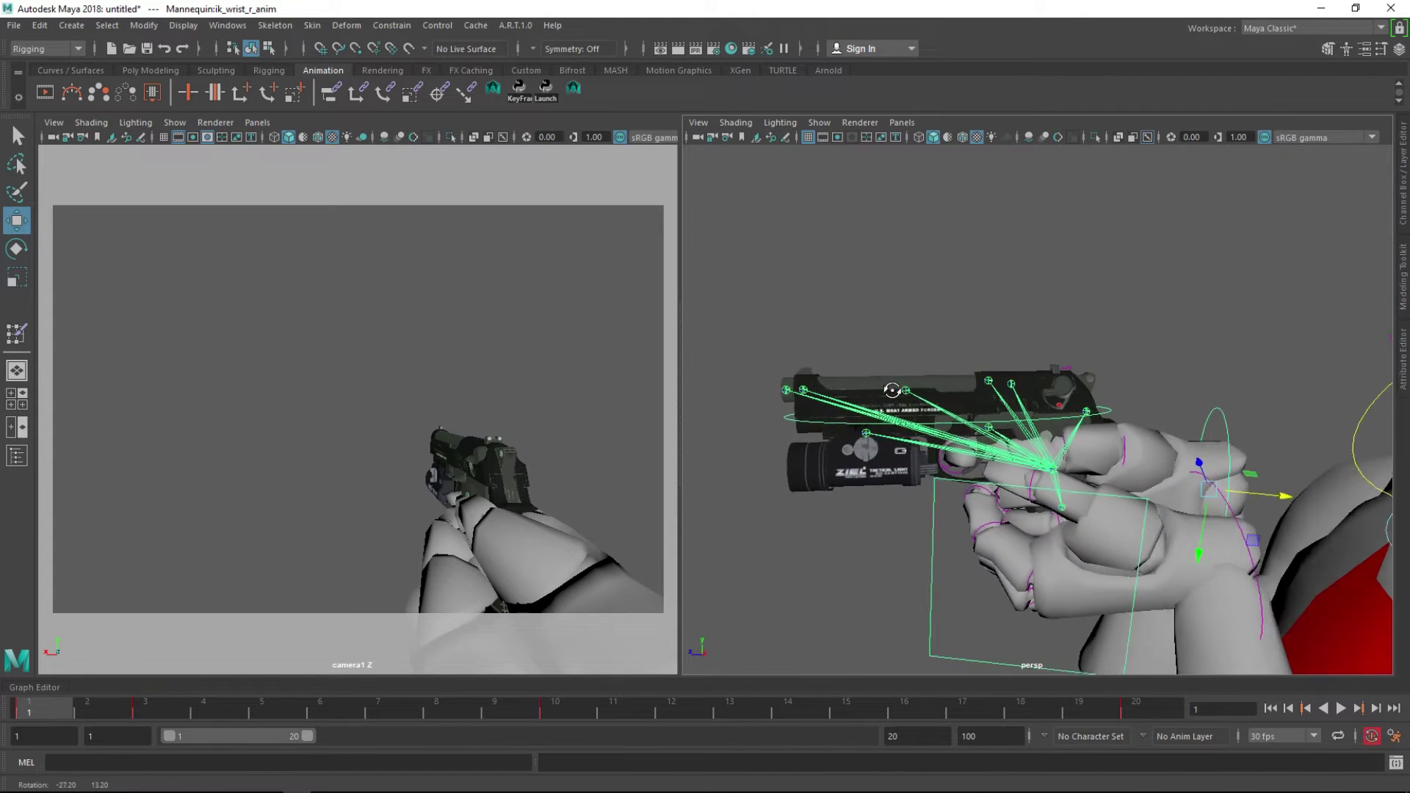
{"action": "left_click", "coordinate": [798, 482]}
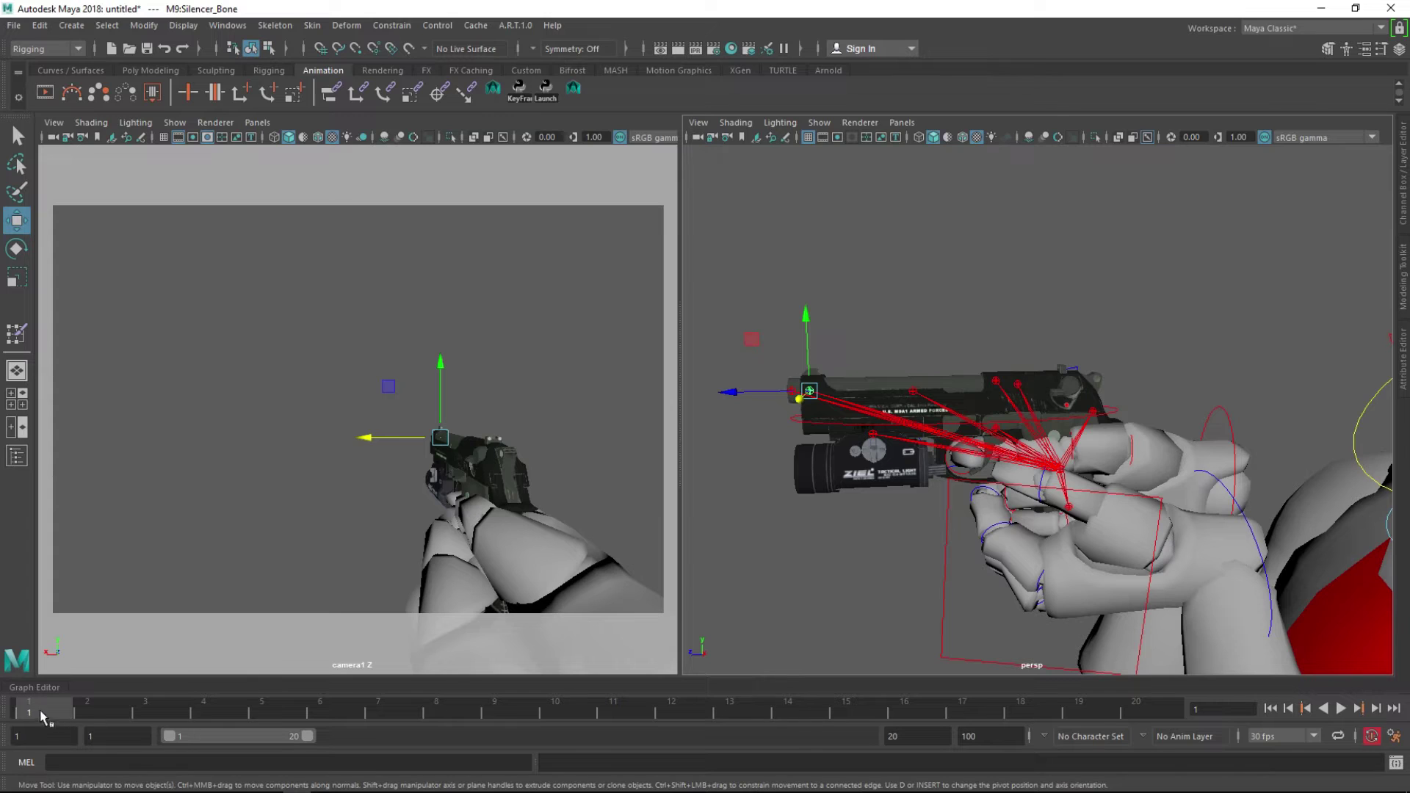
{"action": "left_click_drag", "start_coordinate": [745, 390], "coordinate": [760, 390]}
{"action": "left_click", "coordinate": [911, 390]}
{"action": "left_click_drag", "start_coordinate": [74, 709], "coordinate": [138, 712]}
{"action": "mouse_move", "coordinate": [868, 369]}
{"action": "left_mouse_down"}
{"action": "mouse_move", "coordinate": [955, 409]}
{"action": "mouse_move", "coordinate": [879, 407]}
{"action": "left_mouse_up"}
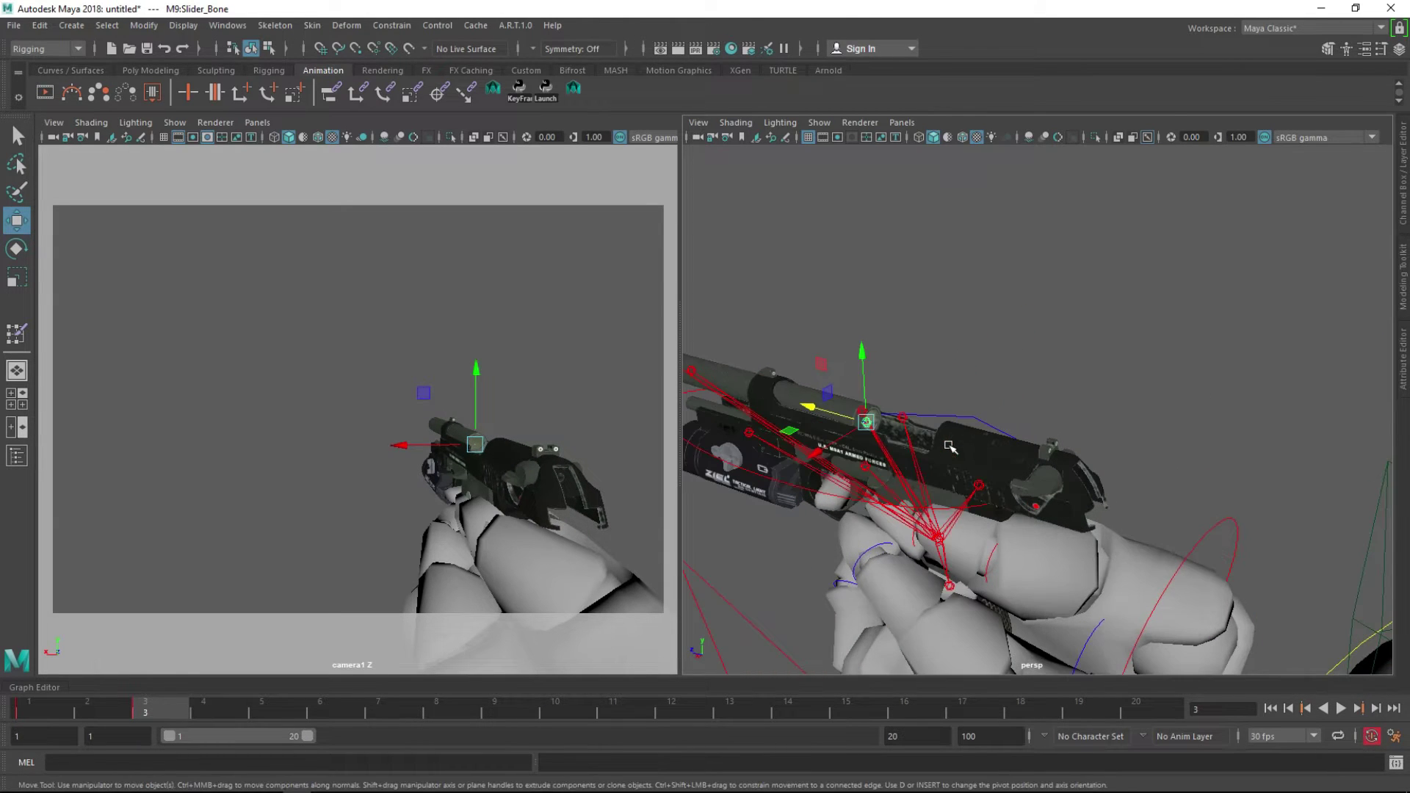
- Copy the slide's frame-1 rest key and paste it at frame 7
{"action": "key", "text": "f"}
{"action": "scroll", "coordinate": [947, 441], "scroll_direction": "down", "scroll_amount": 2}
{"action": "mouse_move", "coordinate": [948, 441]}
{"action": "left_mouse_down", "text": "alt"}
{"action": "mouse_move", "coordinate": [1009, 460]}
{"action": "mouse_move", "coordinate": [1066, 421]}
{"action": "mouse_move", "coordinate": [937, 386]}
{"action": "left_mouse_up", "text": "alt"}
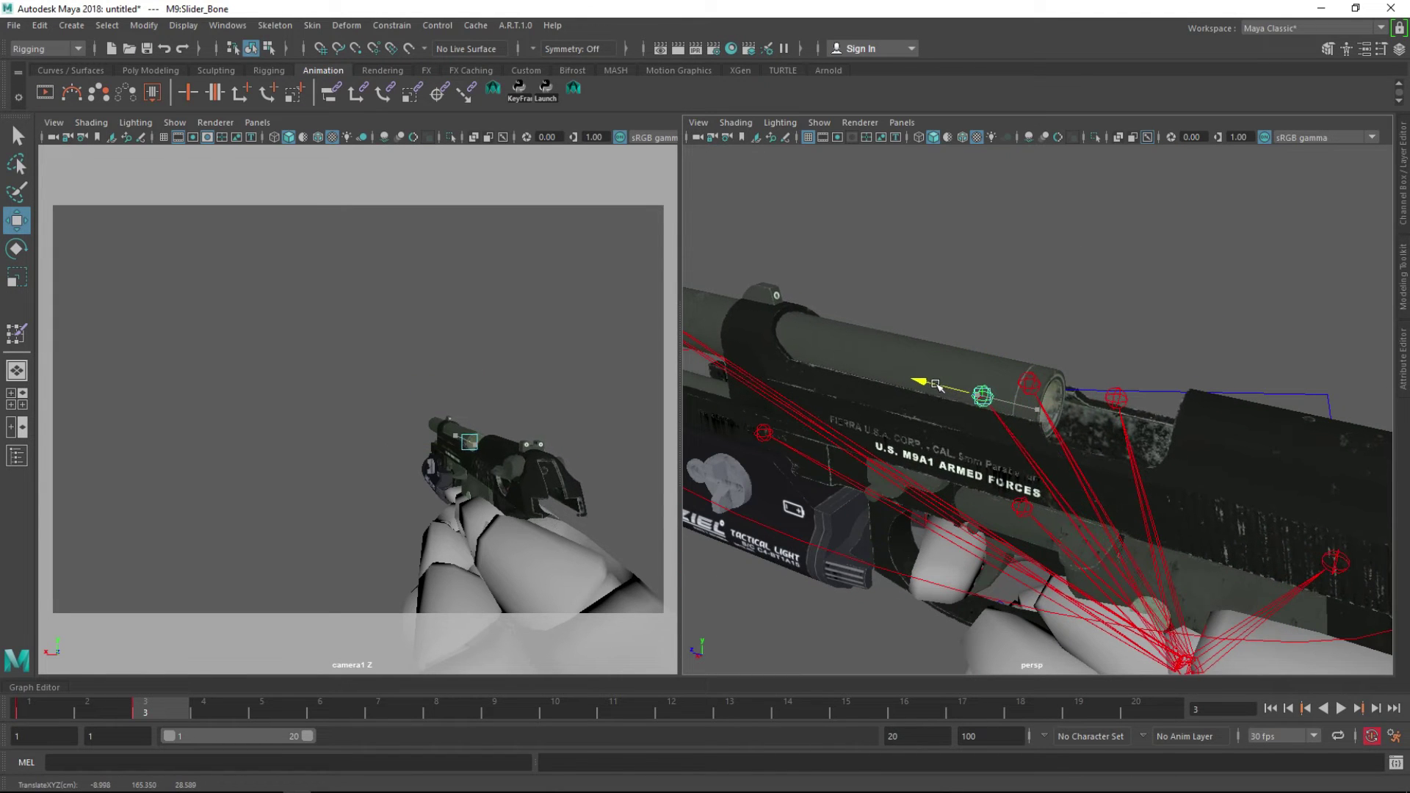
{"action": "left_click_drag", "start_coordinate": [148, 707], "coordinate": [35, 709]}
{"action": "right_click", "coordinate": [34, 710]}
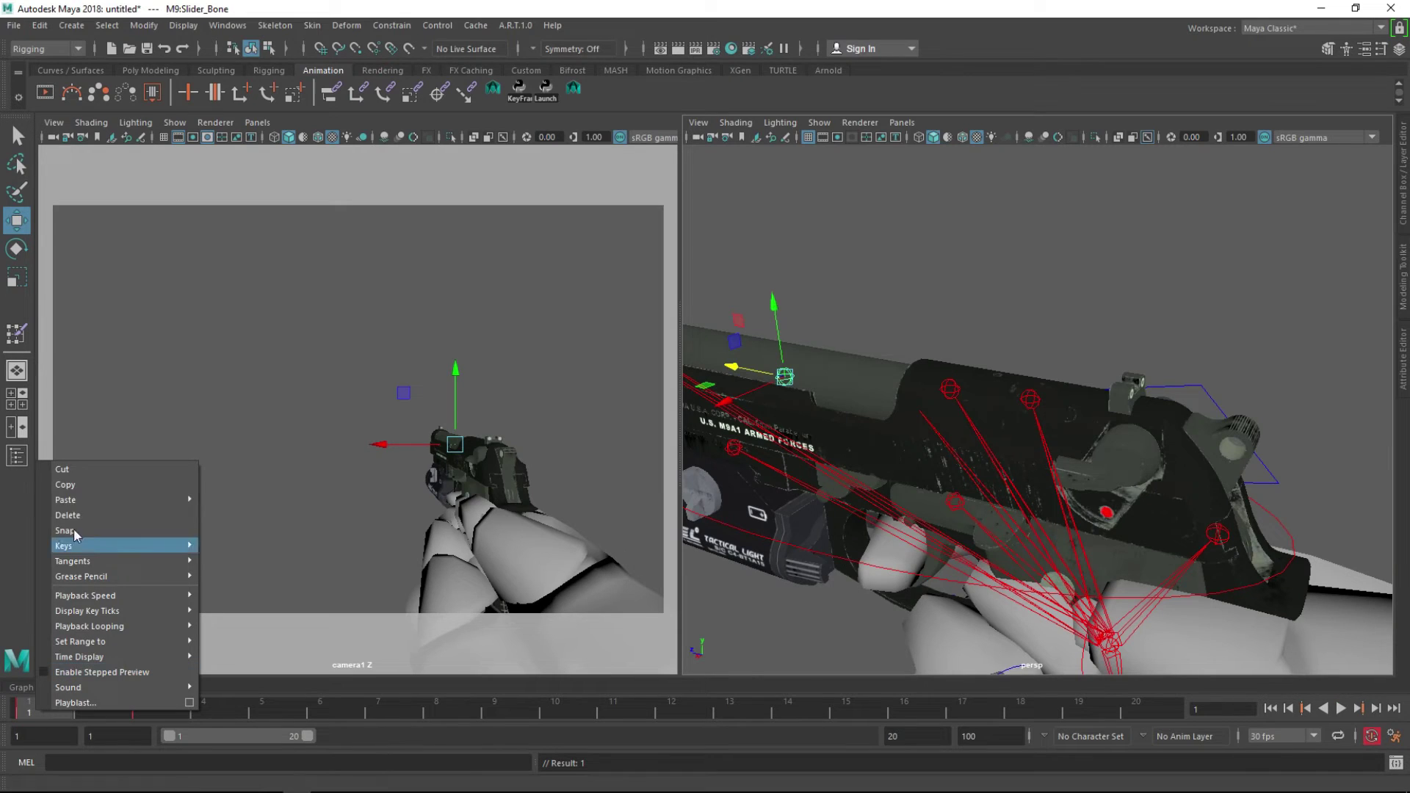
{"action": "left_click", "coordinate": [82, 487]}
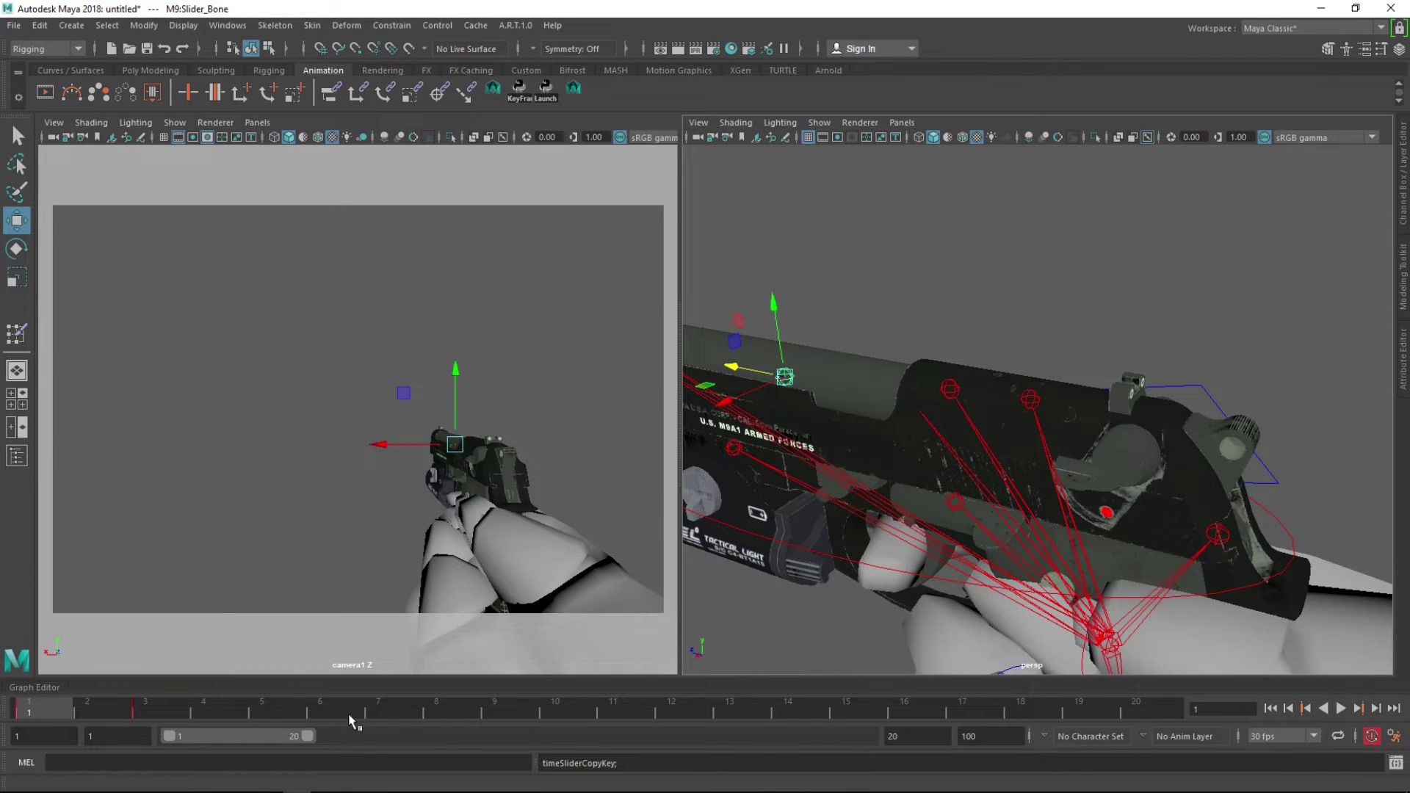
{"action": "left_click", "coordinate": [366, 709]}
{"action": "right_click", "coordinate": [366, 709]}
{"action": "left_click", "coordinate": [610, 512]}
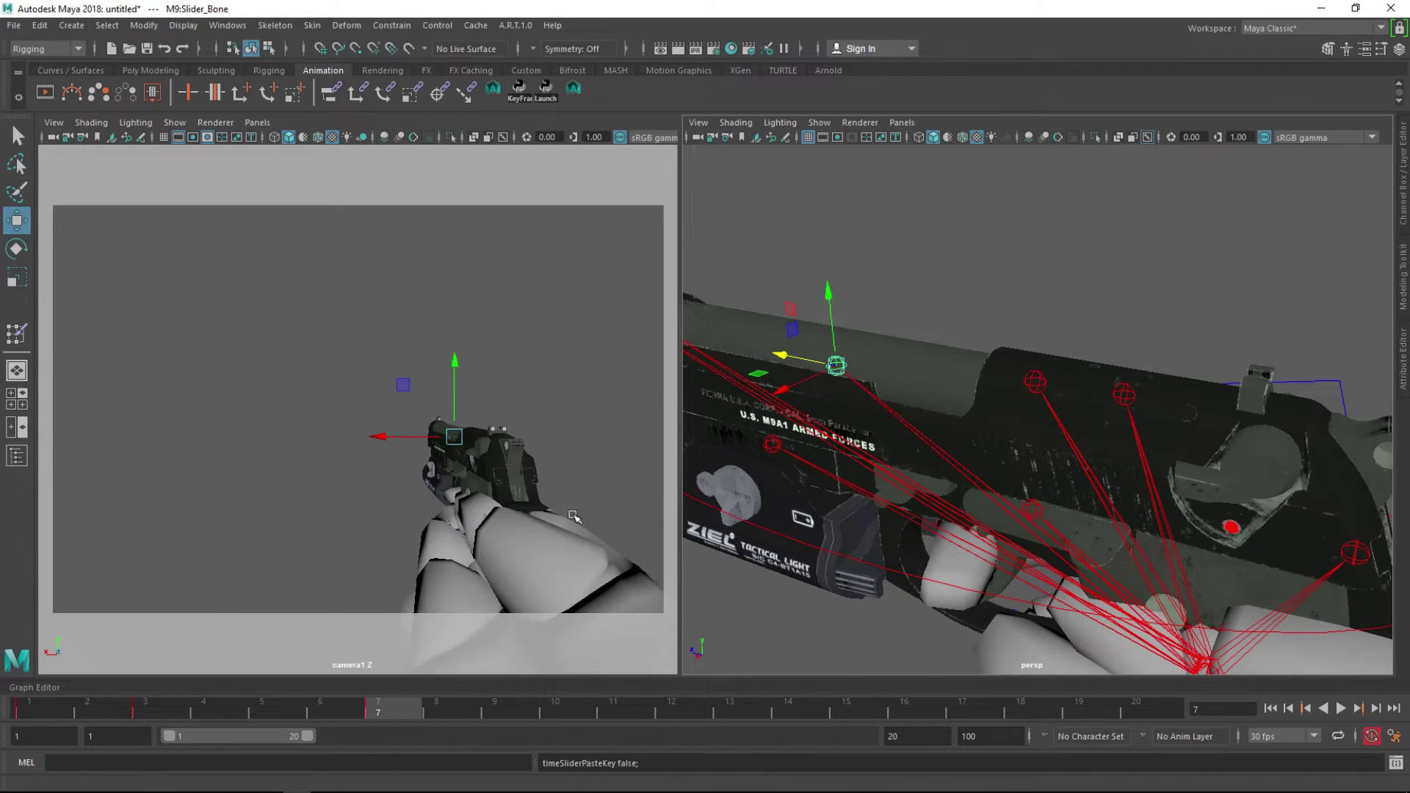
- Replay the slide's recoil cycle for review, then select the pistol's hammer joint
{"action": "left_click", "coordinate": [1340, 710]}
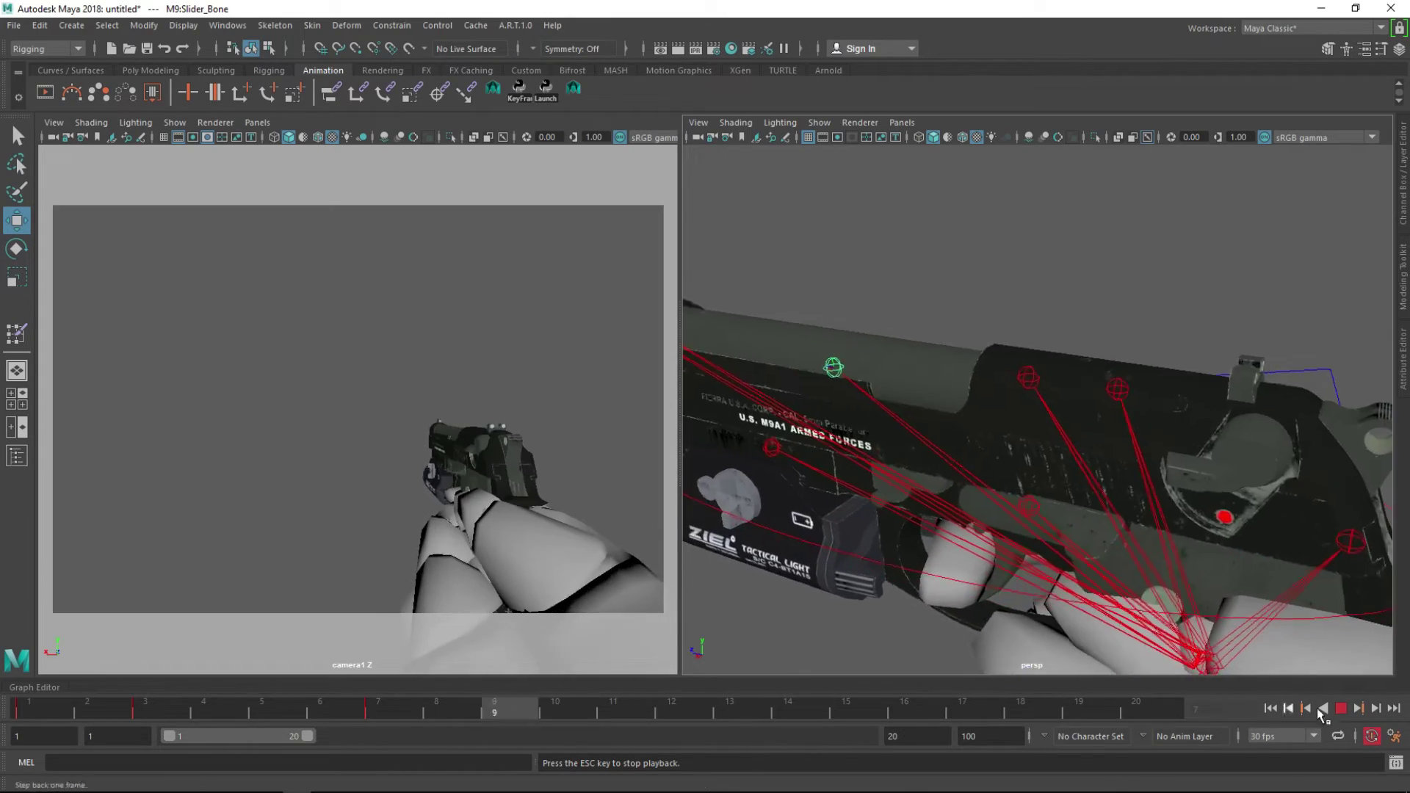
{"action": "key", "text": "Escape"}
{"action": "key", "text": "alt+v"}
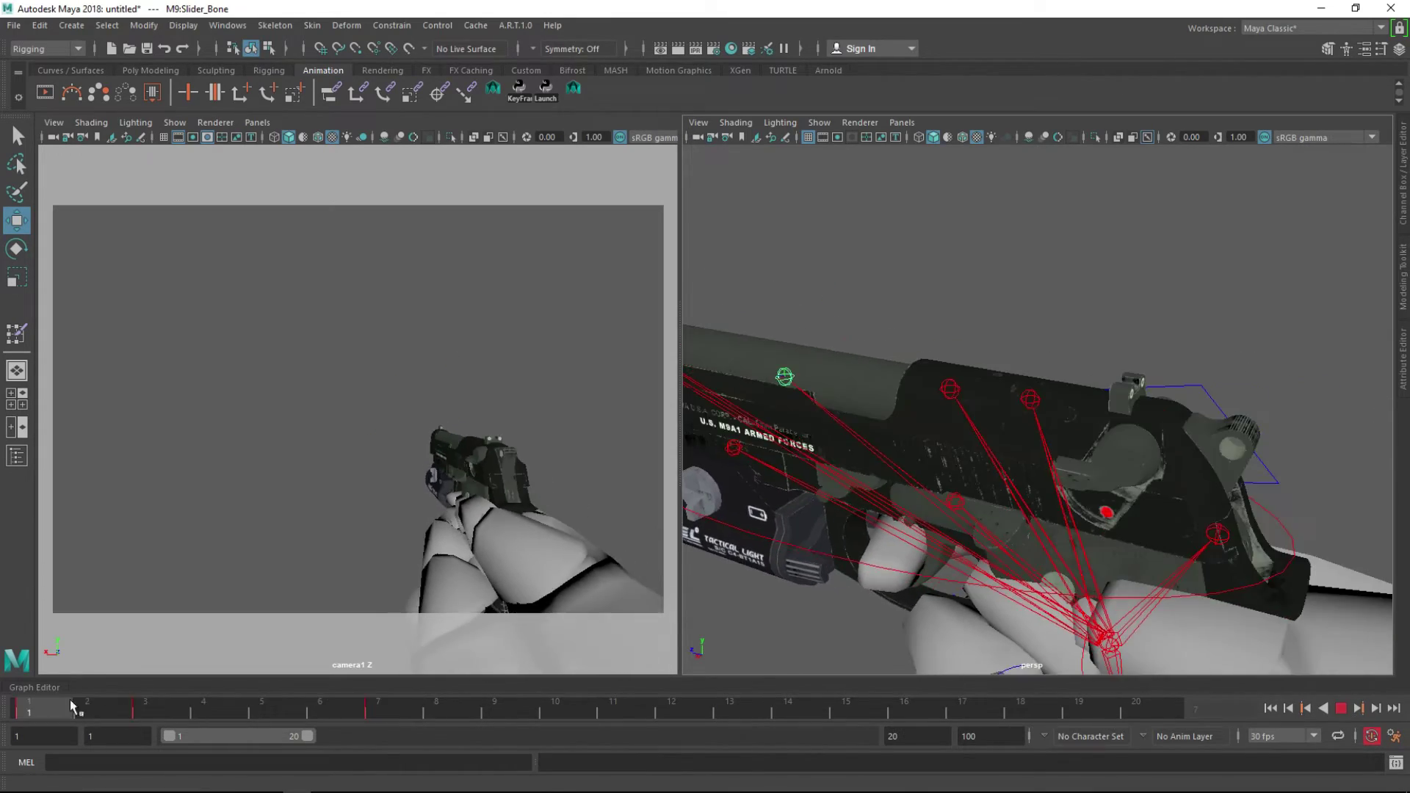
{"action": "key", "text": "Escape"}
{"action": "left_click_drag", "start_coordinate": [1028, 478], "coordinate": [1172, 517], "text": "alt"}
{"action": "left_click", "coordinate": [1214, 555]}
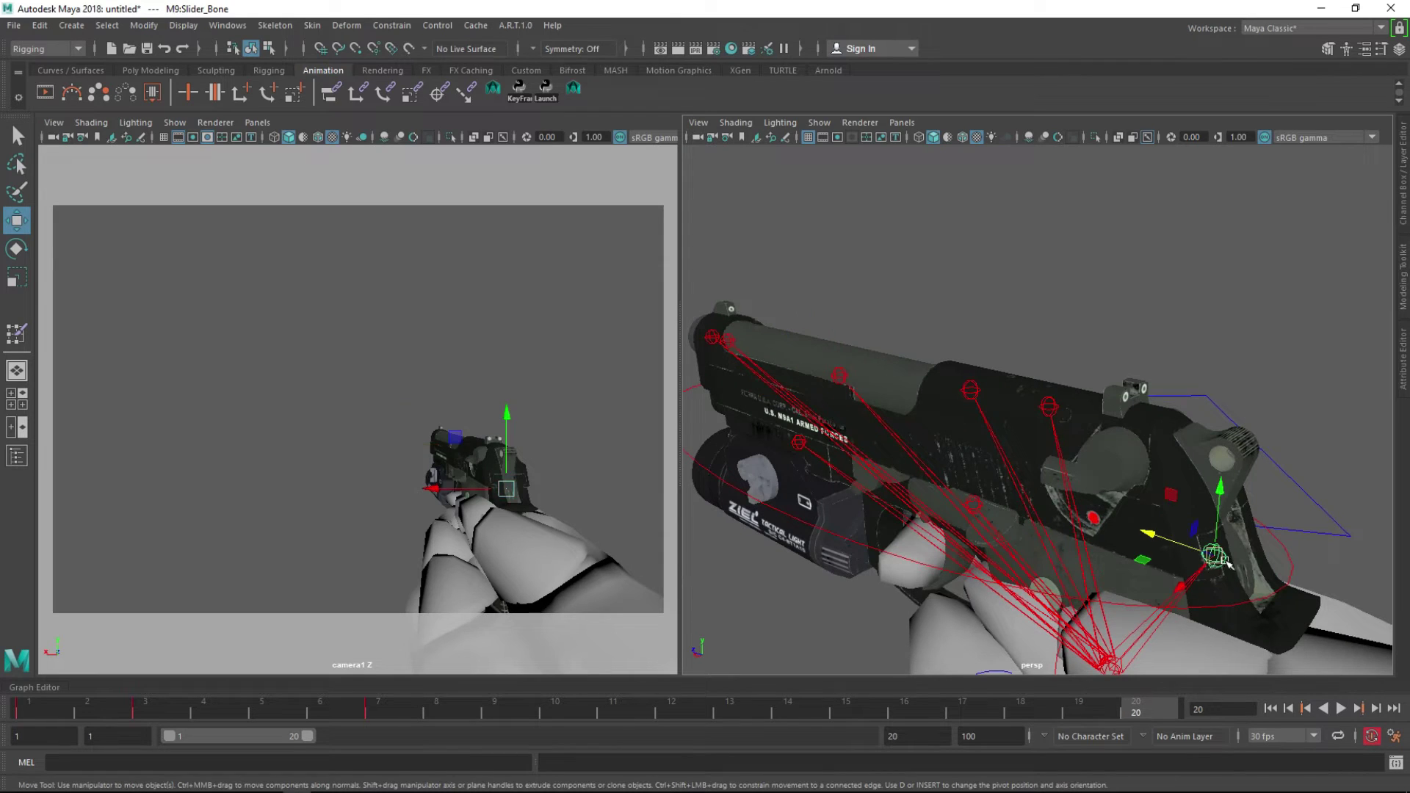
- Rotate the M9:Back_Hammer back at frame 2
{"action": "left_click", "coordinate": [30, 710]}
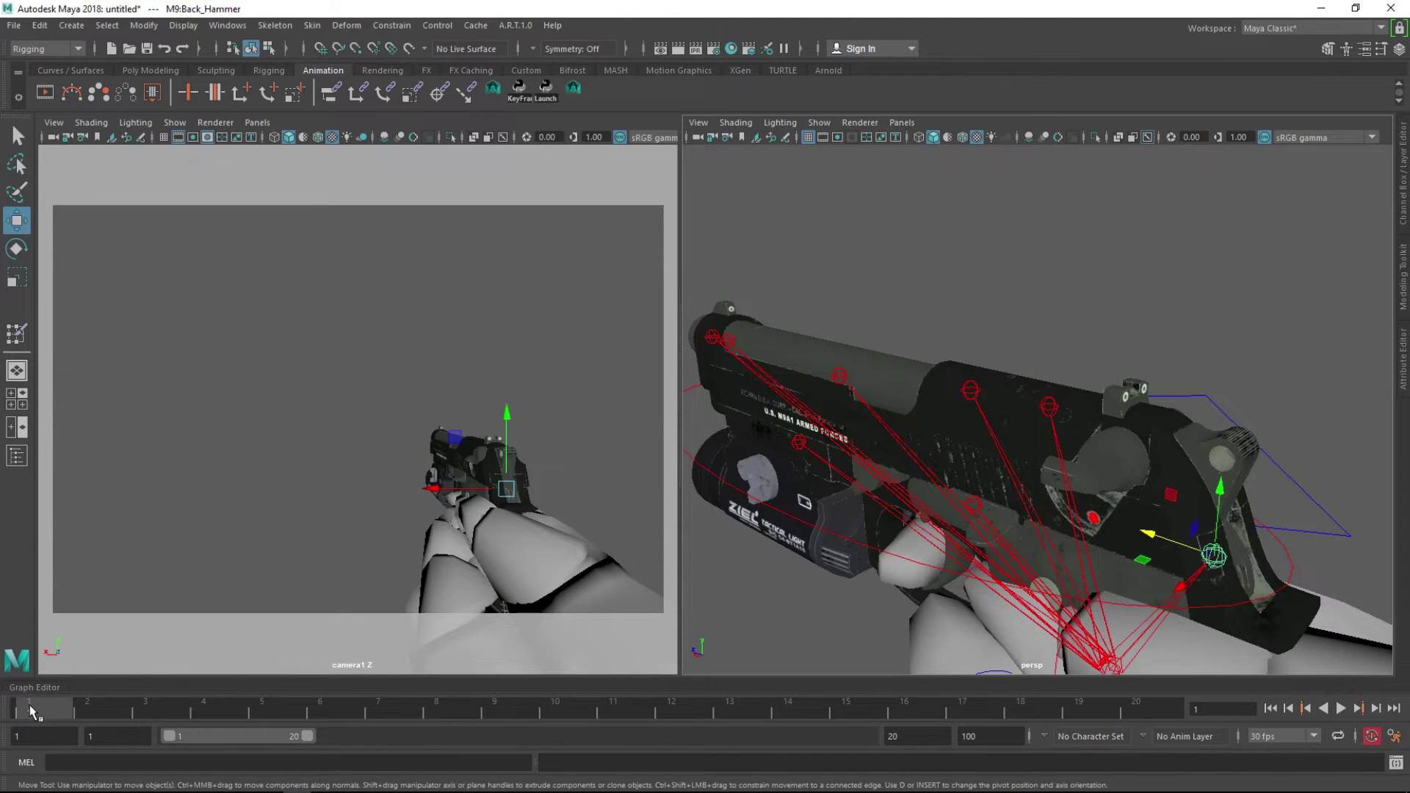
{"action": "left_click", "coordinate": [87, 711]}
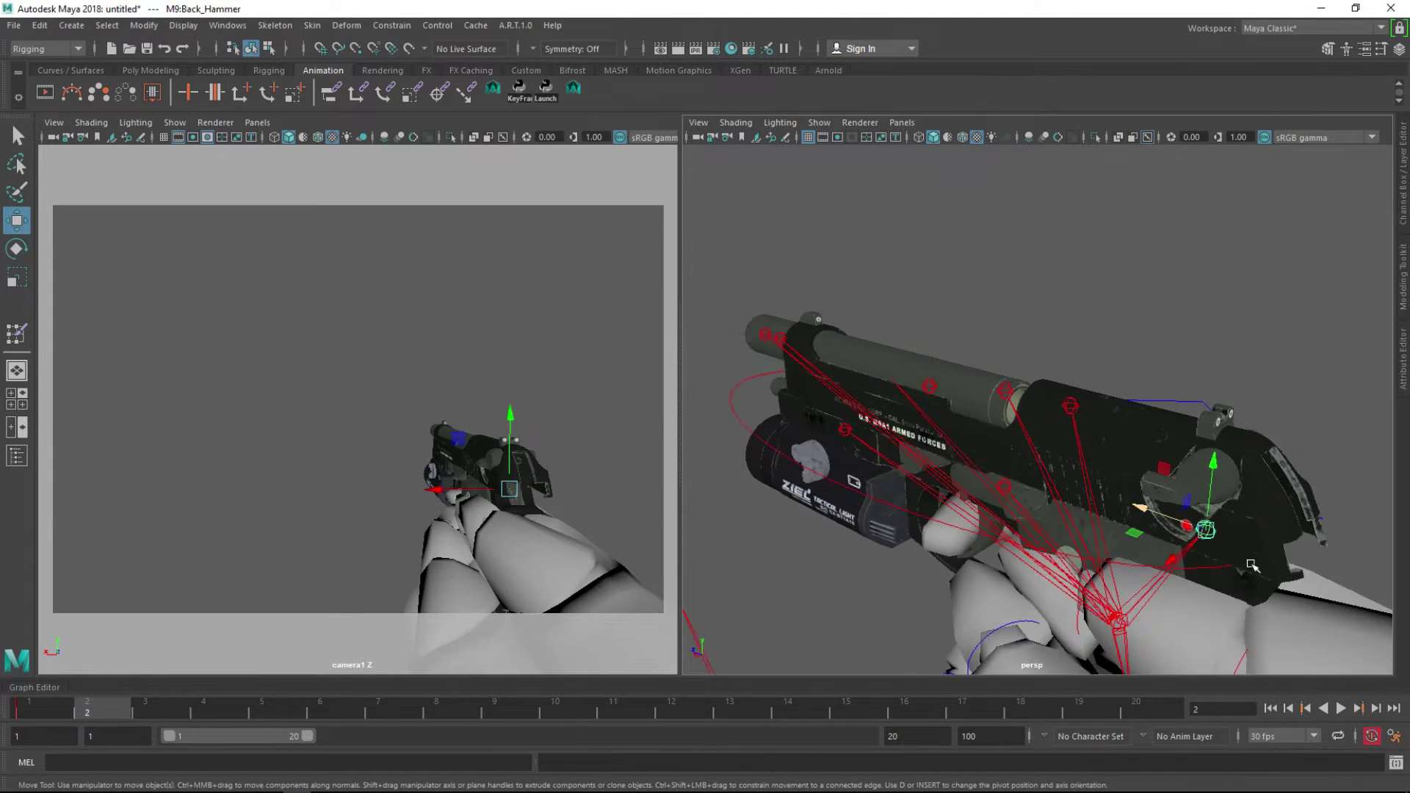
{"action": "key", "text": "e"}
{"action": "mouse_move", "coordinate": [1255, 564]}
{"action": "left_mouse_down", "text": "alt"}
{"action": "mouse_move", "coordinate": [1153, 519]}
{"action": "mouse_move", "coordinate": [1094, 528]}
{"action": "mouse_move", "coordinate": [1098, 554]}
{"action": "left_mouse_up", "text": "alt"}
- Copy the hammer's frame-1 key to frame 5 and replay the animation
{"action": "left_click", "coordinate": [37, 704]}
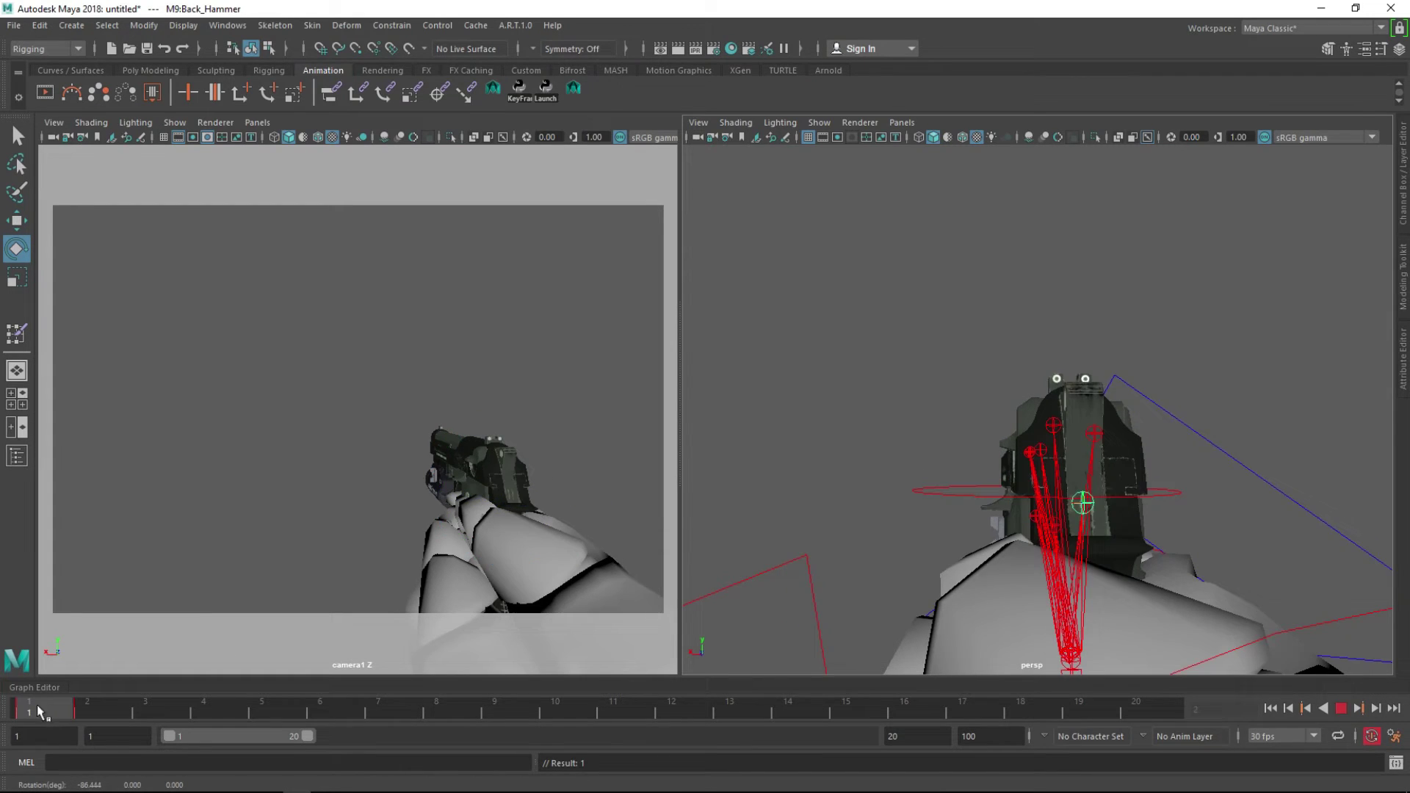
{"action": "right_click", "coordinate": [37, 704]}
{"action": "left_click", "coordinate": [73, 482]}
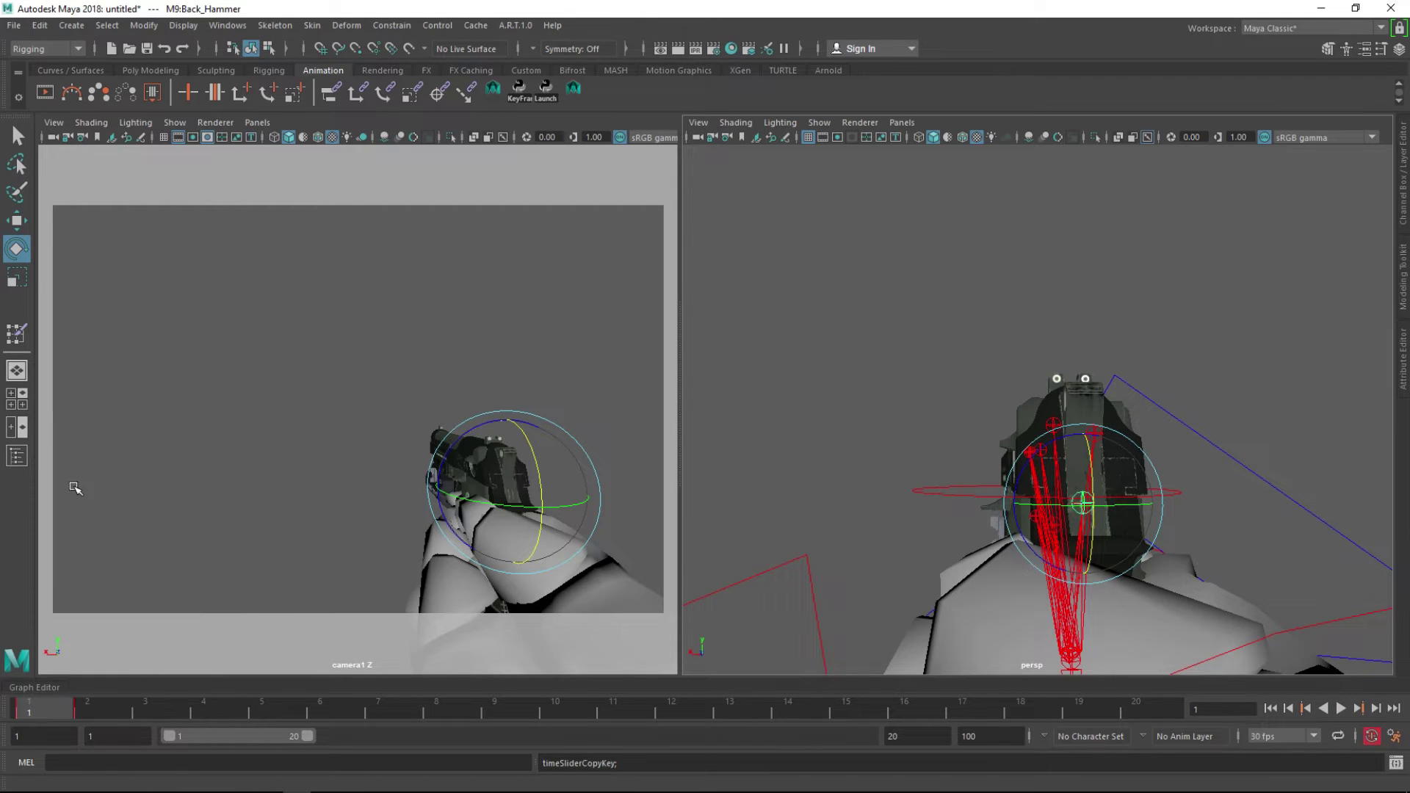
{"action": "left_click", "coordinate": [248, 705]}
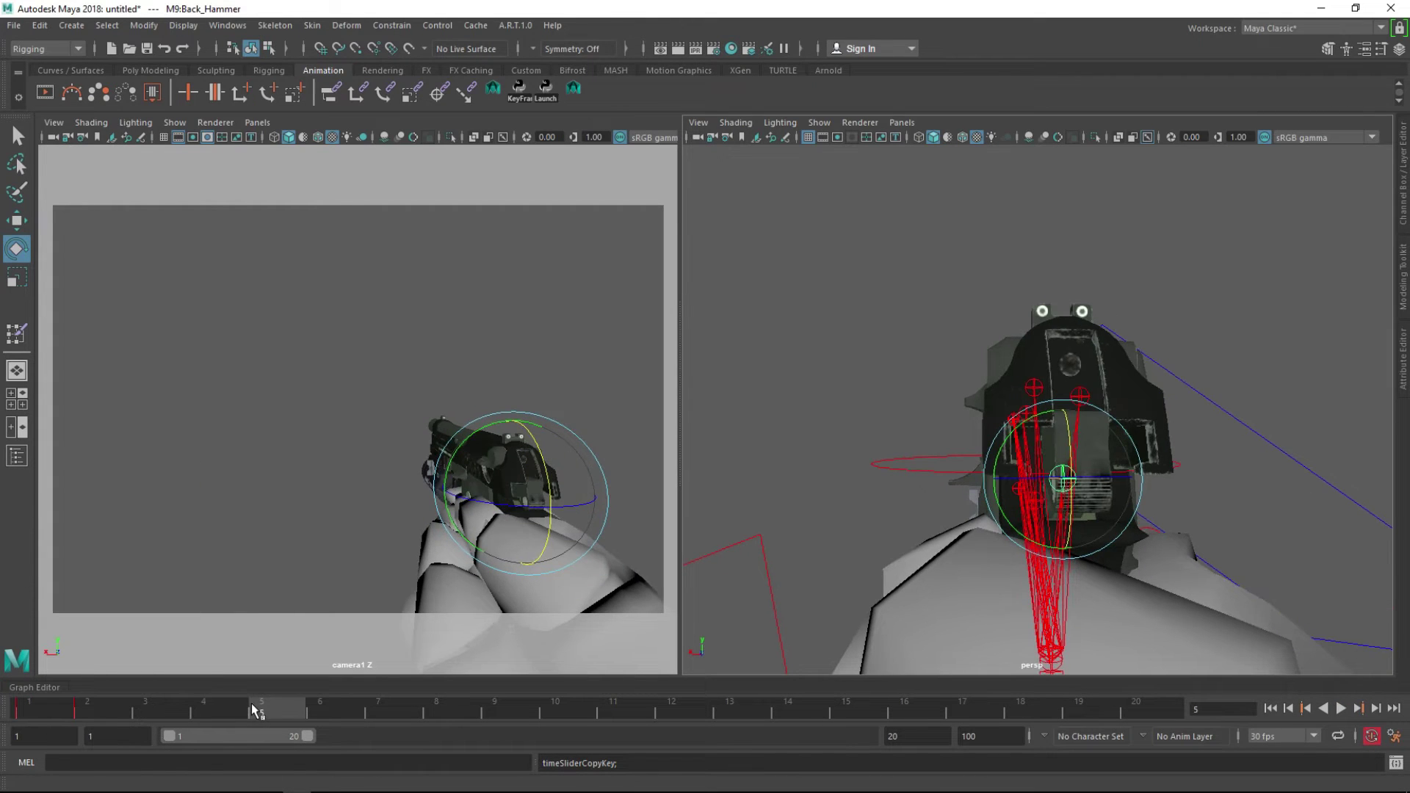
{"action": "right_click", "coordinate": [252, 709]}
{"action": "mouse_move", "coordinate": [284, 494]}
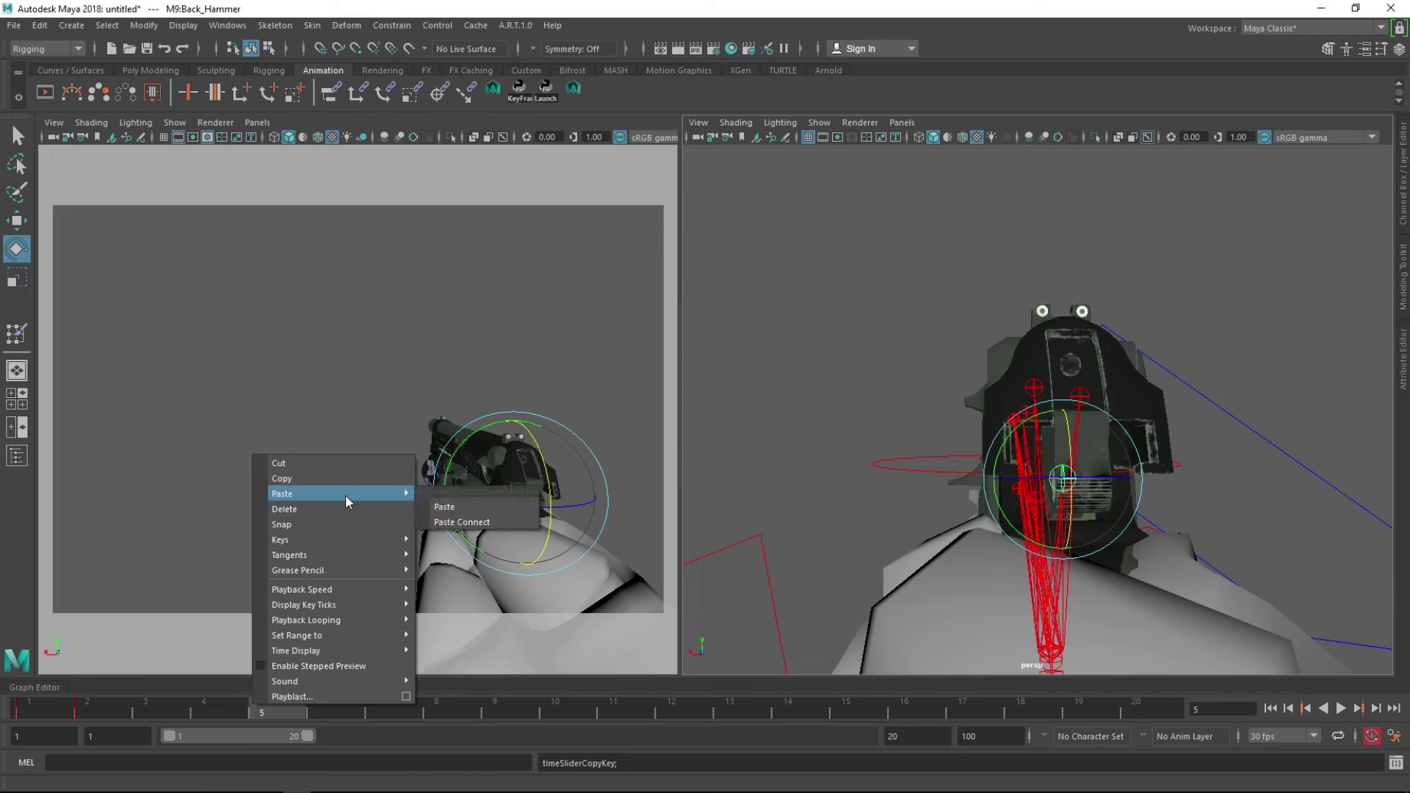
{"action": "left_click", "coordinate": [450, 508]}
{"action": "left_click", "coordinate": [1340, 709]}
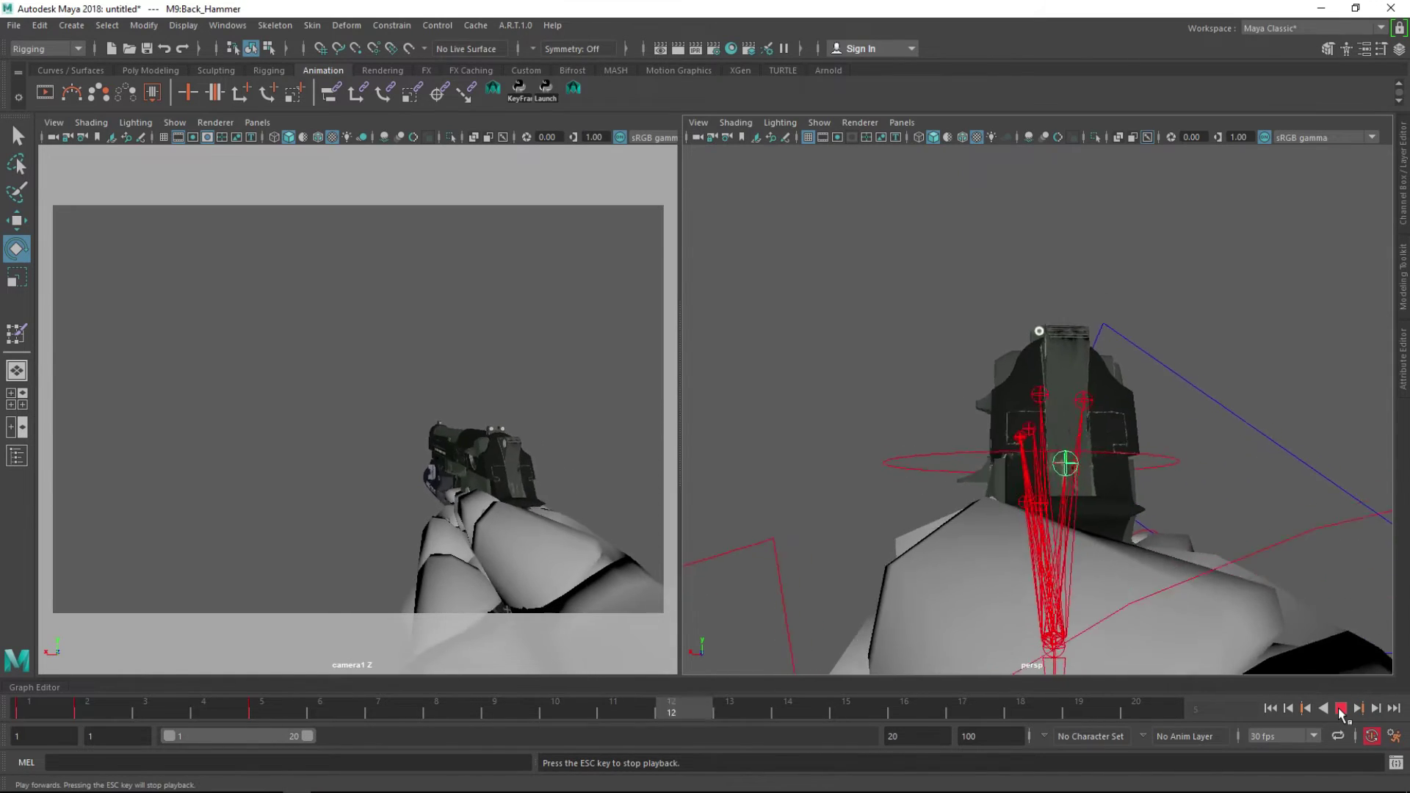
- Stop the hammer playback at frame 4, select the hammer control, and reframe the view on the gun
{"action": "left_click_drag", "start_coordinate": [1065, 507], "coordinate": [995, 514], "text": "alt"}
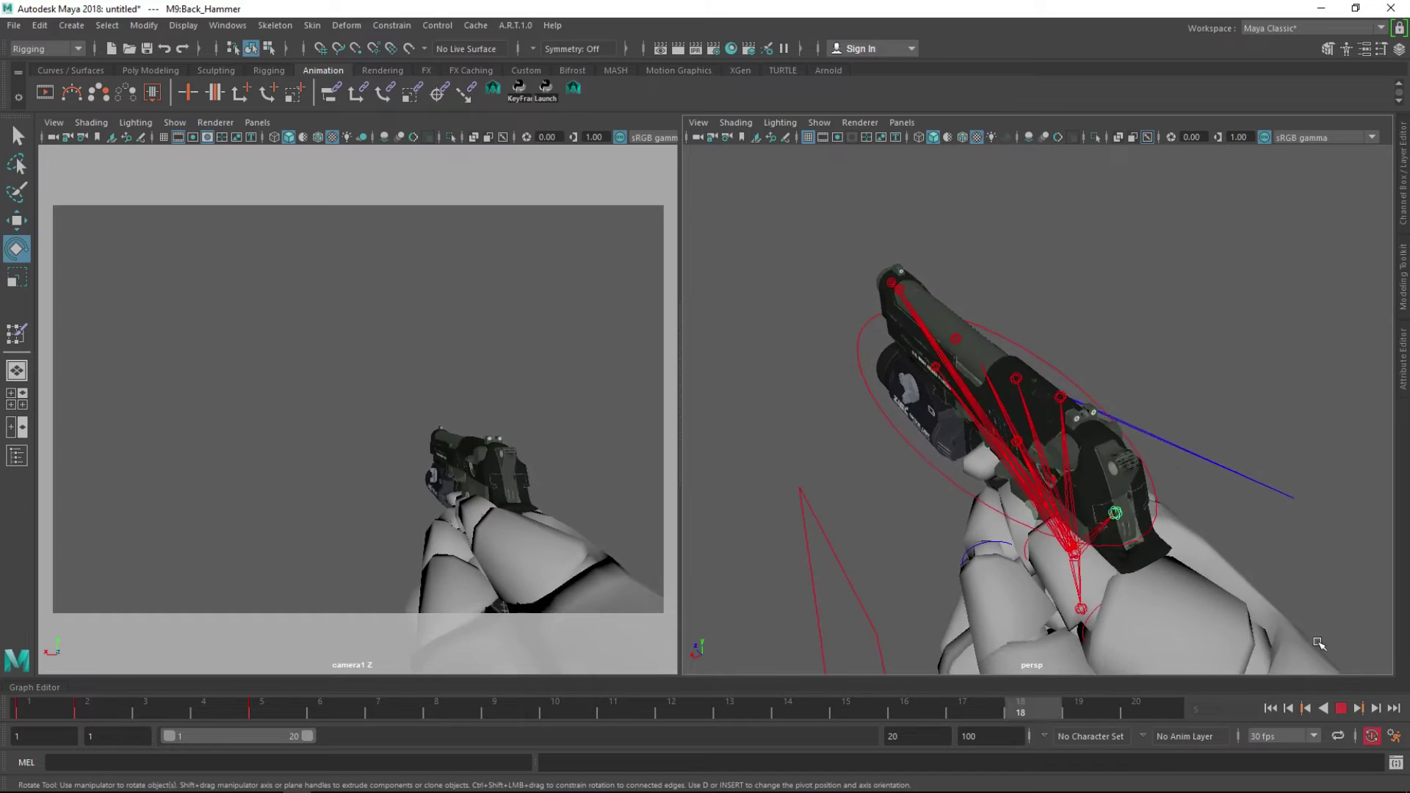
{"action": "key", "text": "Escape"}
{"action": "left_click", "coordinate": [1150, 554]}
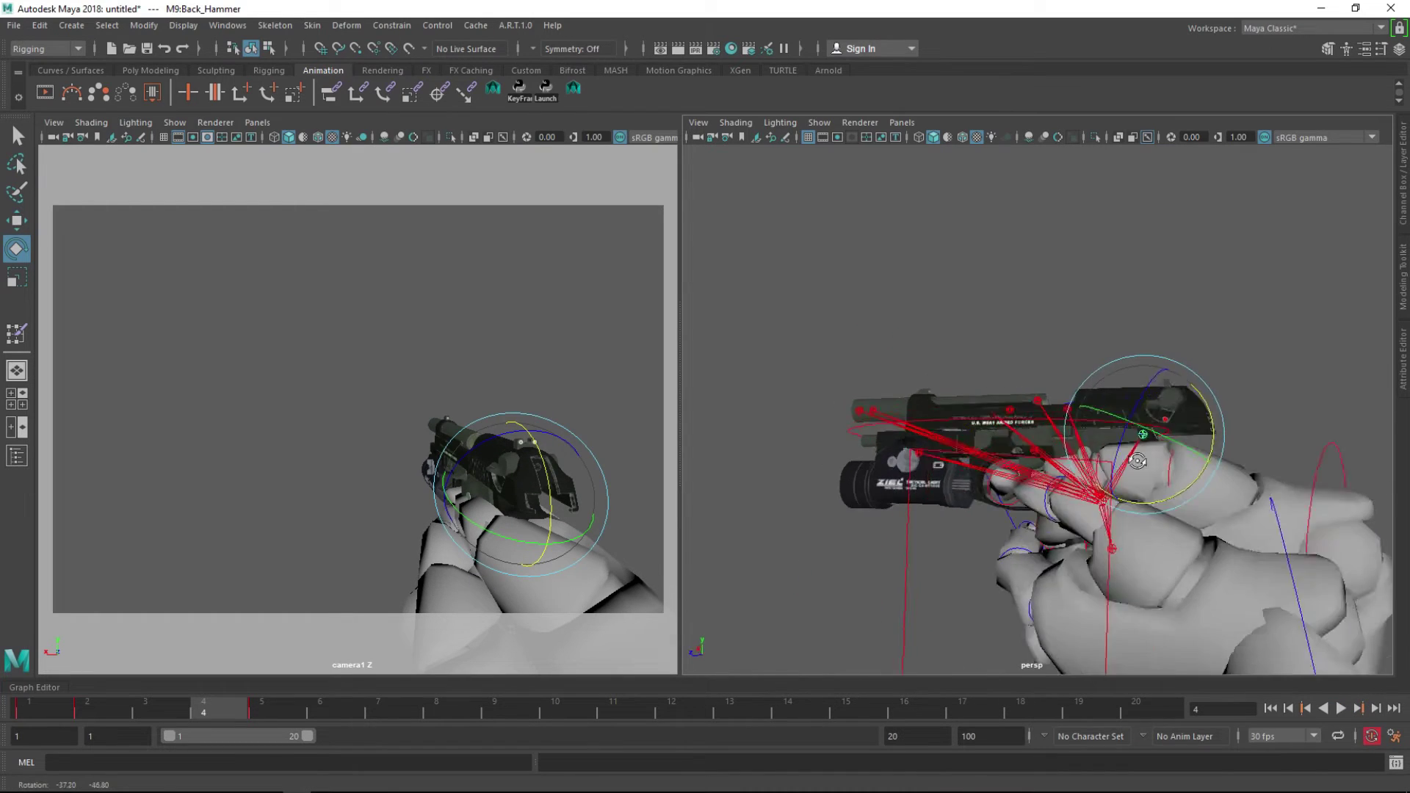
{"action": "middle_click_drag", "start_coordinate": [1114, 494], "coordinate": [968, 471], "text": "alt"}
{"action": "right_click_drag", "start_coordinate": [967, 471], "coordinate": [1008, 479], "text": "alt"}
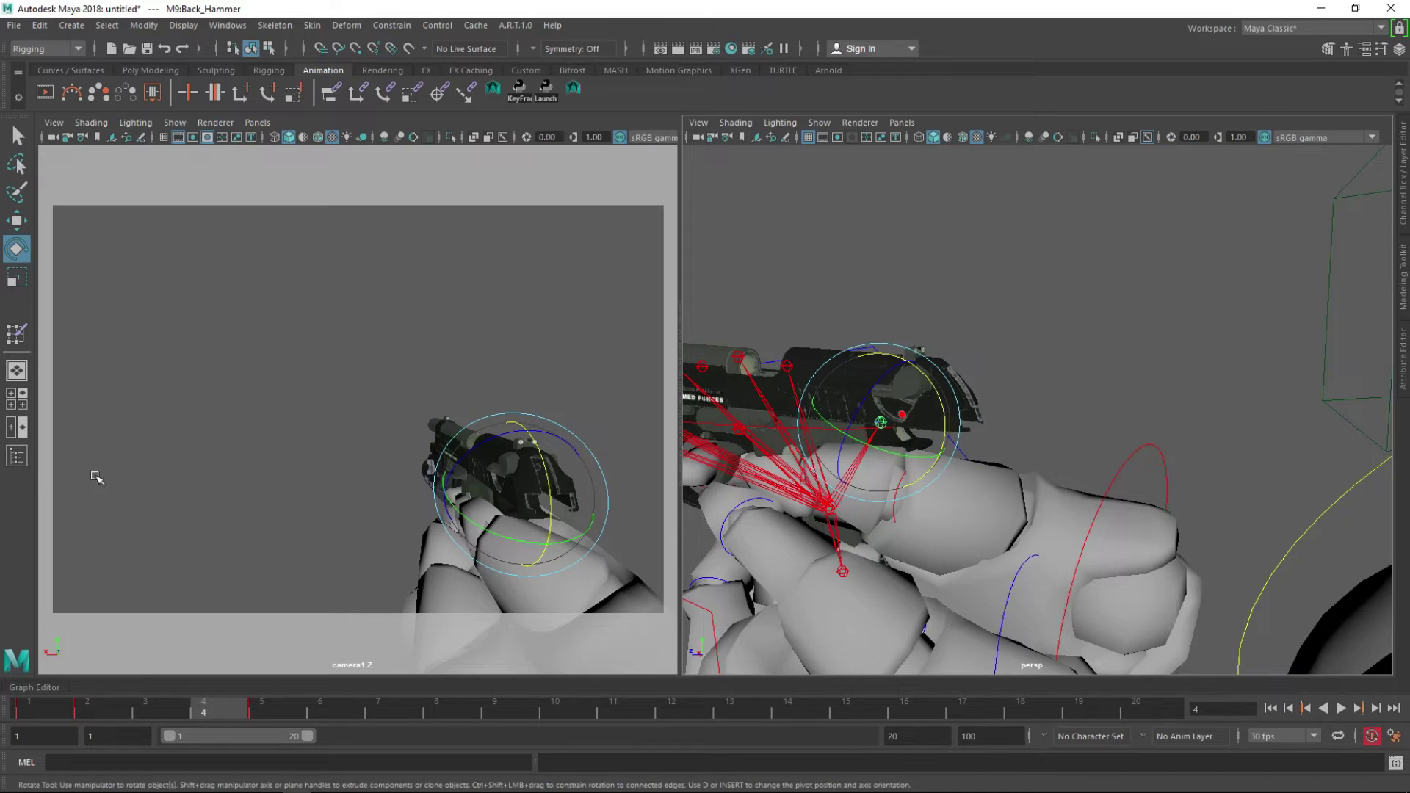
{"action": "left_click_drag", "start_coordinate": [734, 478], "coordinate": [918, 486], "text": "alt"}
- Key the first-person camera at frame 1, then shift and tilt it slightly at frame 2 for shake
{"action": "left_click", "coordinate": [1228, 357]}
{"action": "left_click", "coordinate": [1208, 376]}
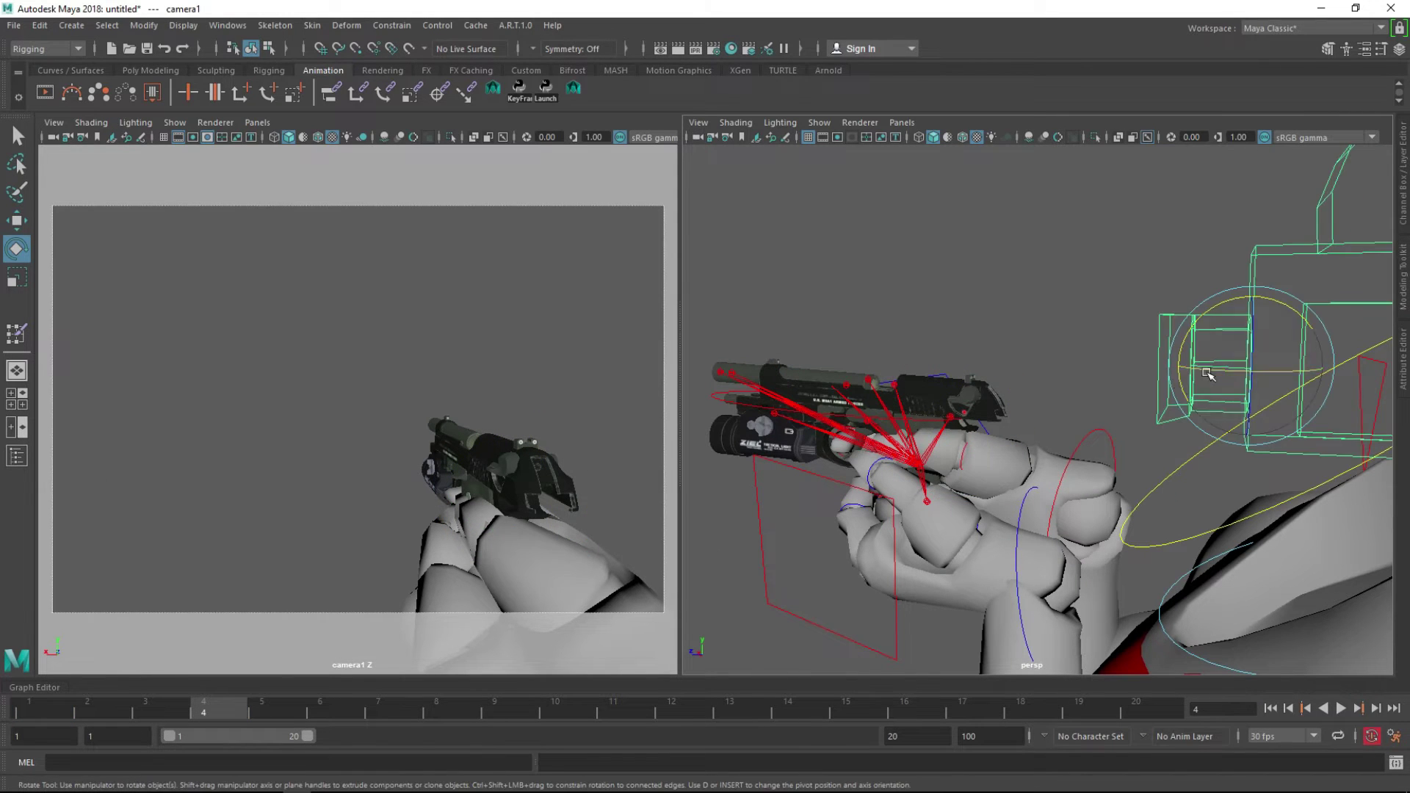
{"action": "left_click", "coordinate": [32, 711]}
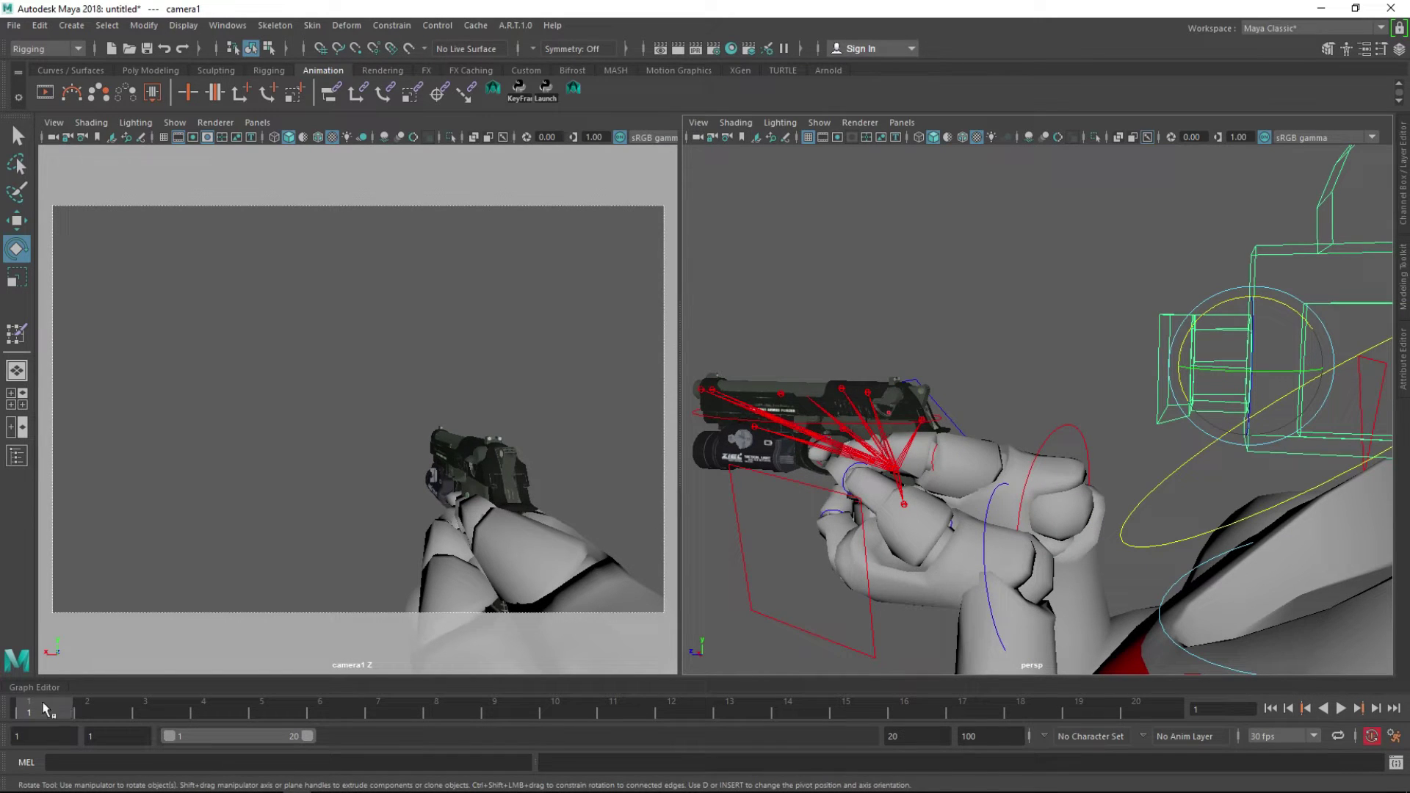
{"action": "key", "text": "s"}
{"action": "left_click", "coordinate": [85, 711]}
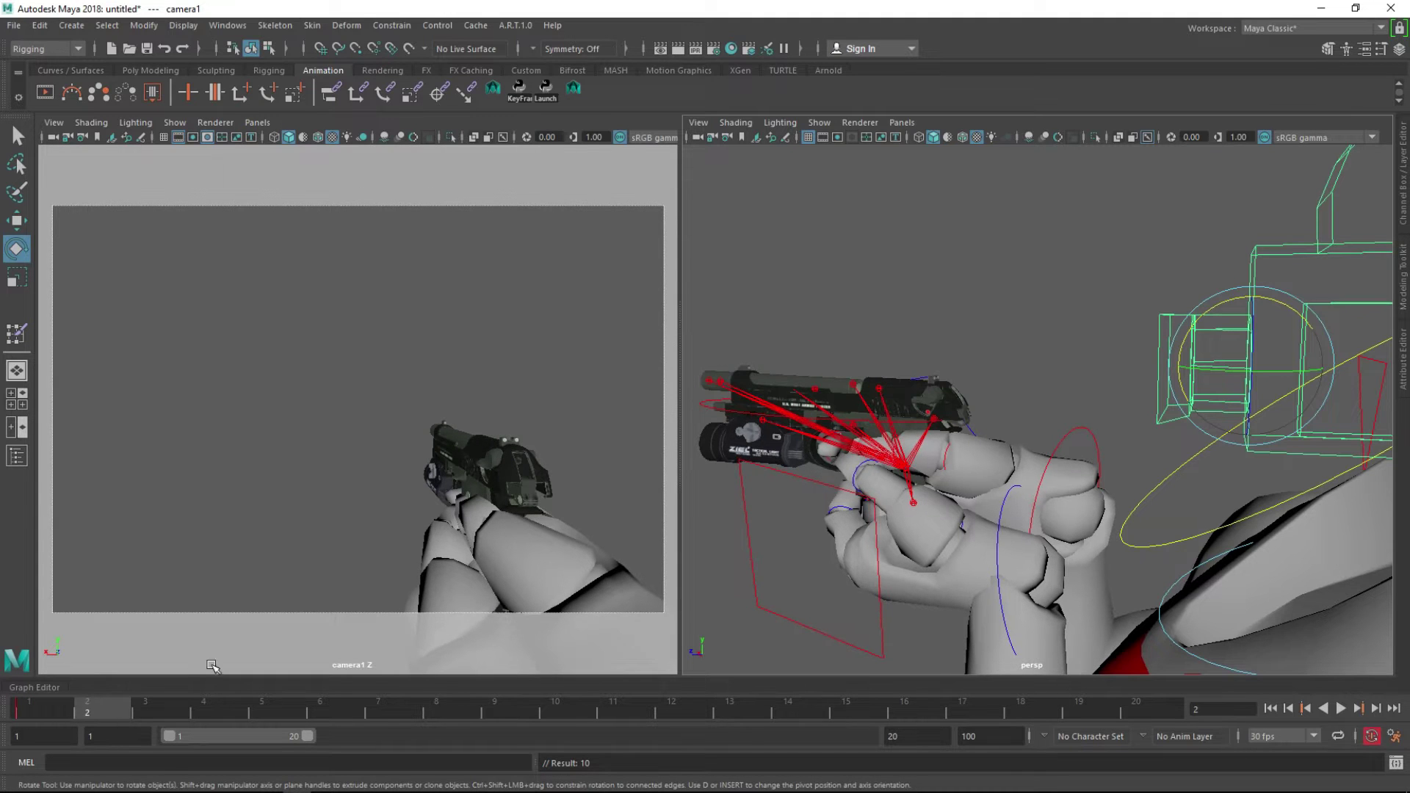
{"action": "key", "text": "w"}
{"action": "left_click_drag", "start_coordinate": [1287, 369], "coordinate": [1292, 370]}
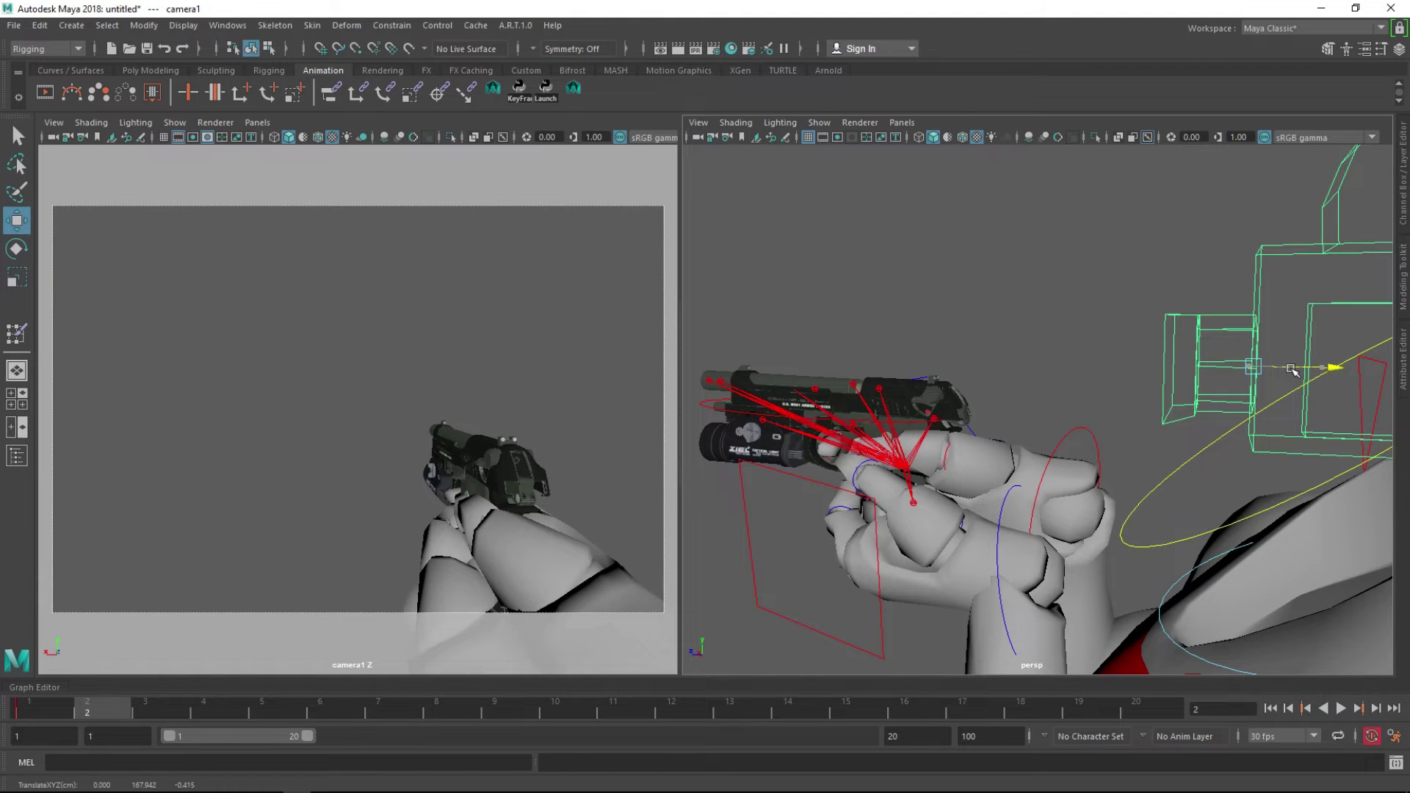
{"action": "key", "text": "e"}
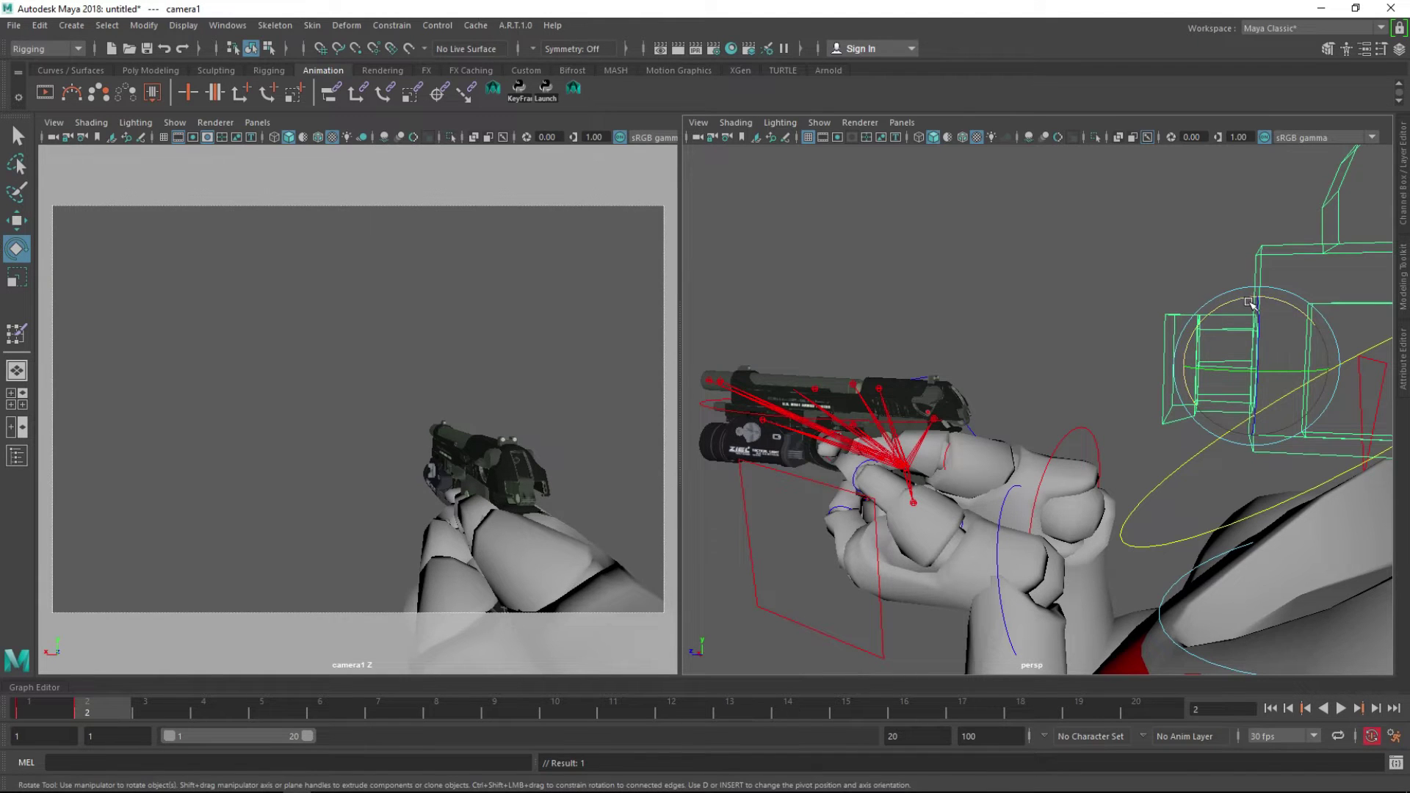
{"action": "left_click_drag", "start_coordinate": [1249, 301], "coordinate": [1252, 303]}
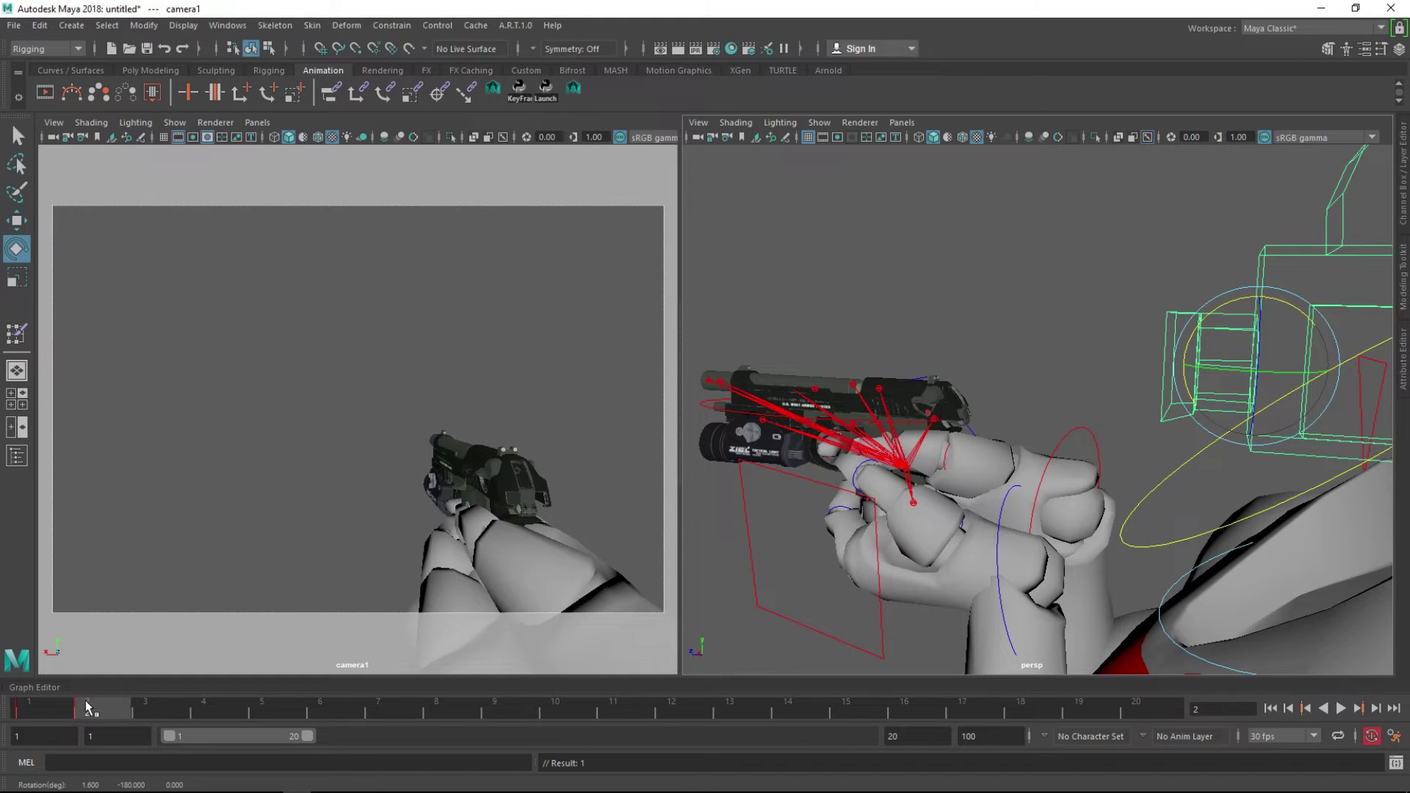
- Copy the camera's frame-1 key and paste it at frame 5
{"action": "left_click", "coordinate": [39, 708]}
{"action": "right_click", "coordinate": [33, 710]}
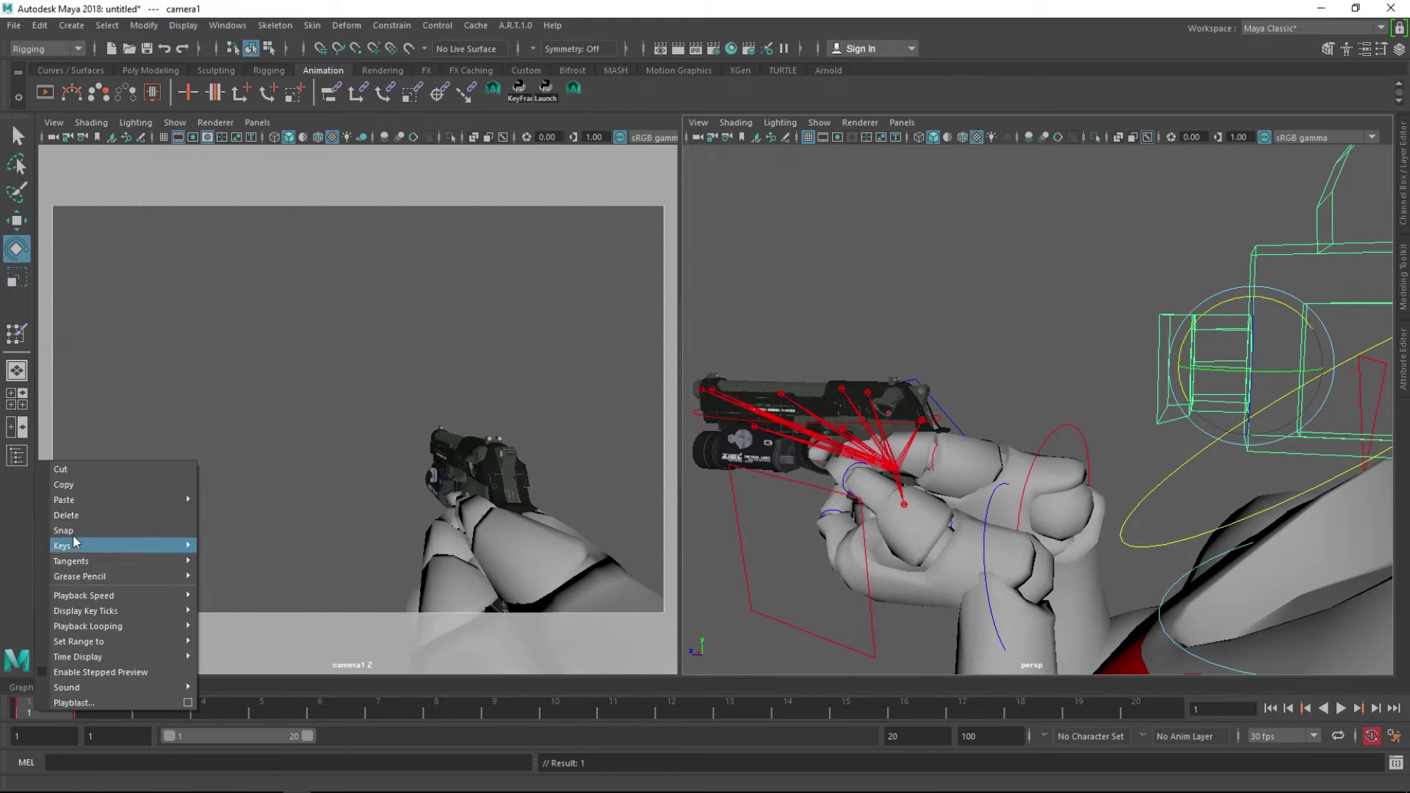
{"action": "left_click", "coordinate": [83, 485]}
{"action": "left_click", "coordinate": [288, 706]}
{"action": "right_click", "coordinate": [257, 709]}
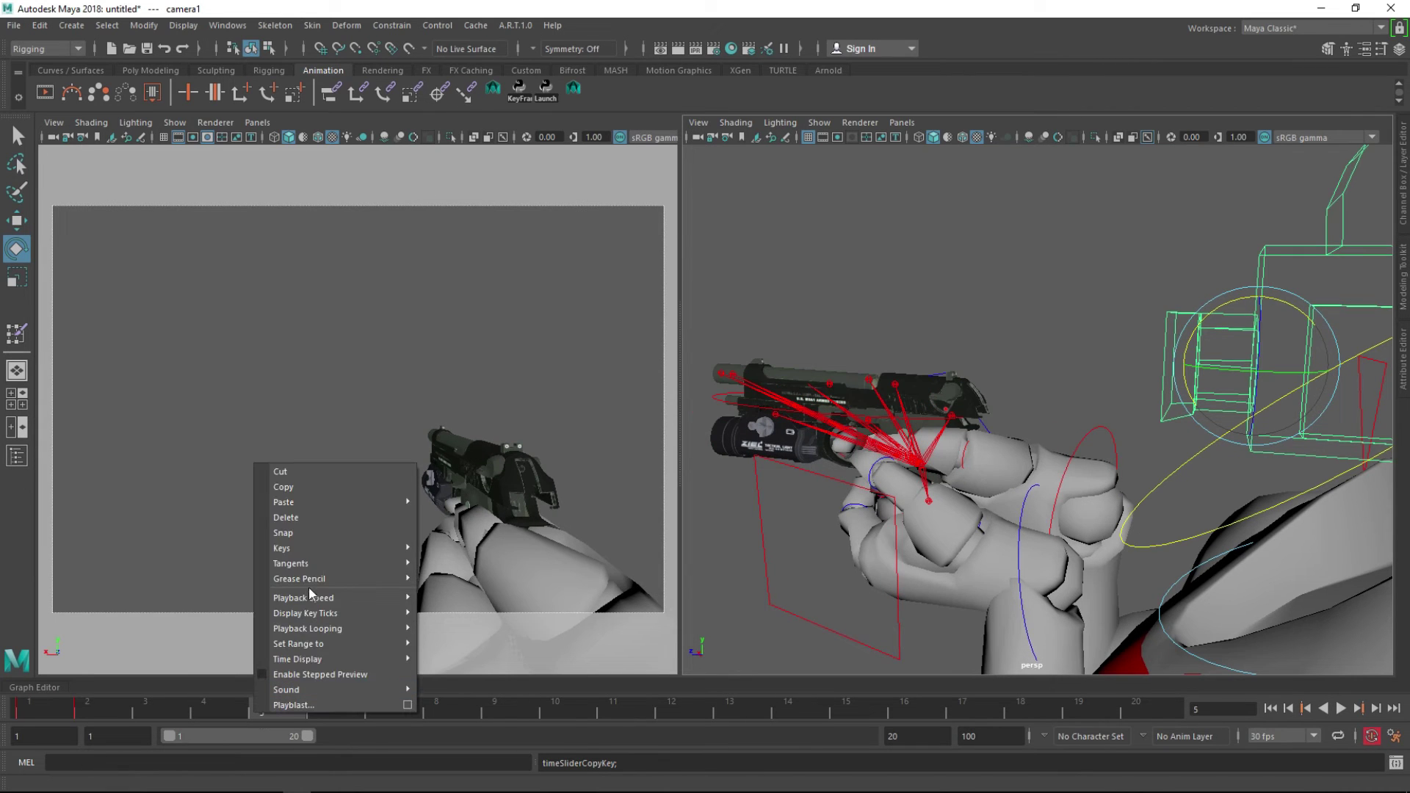
{"action": "left_click", "coordinate": [439, 514]}
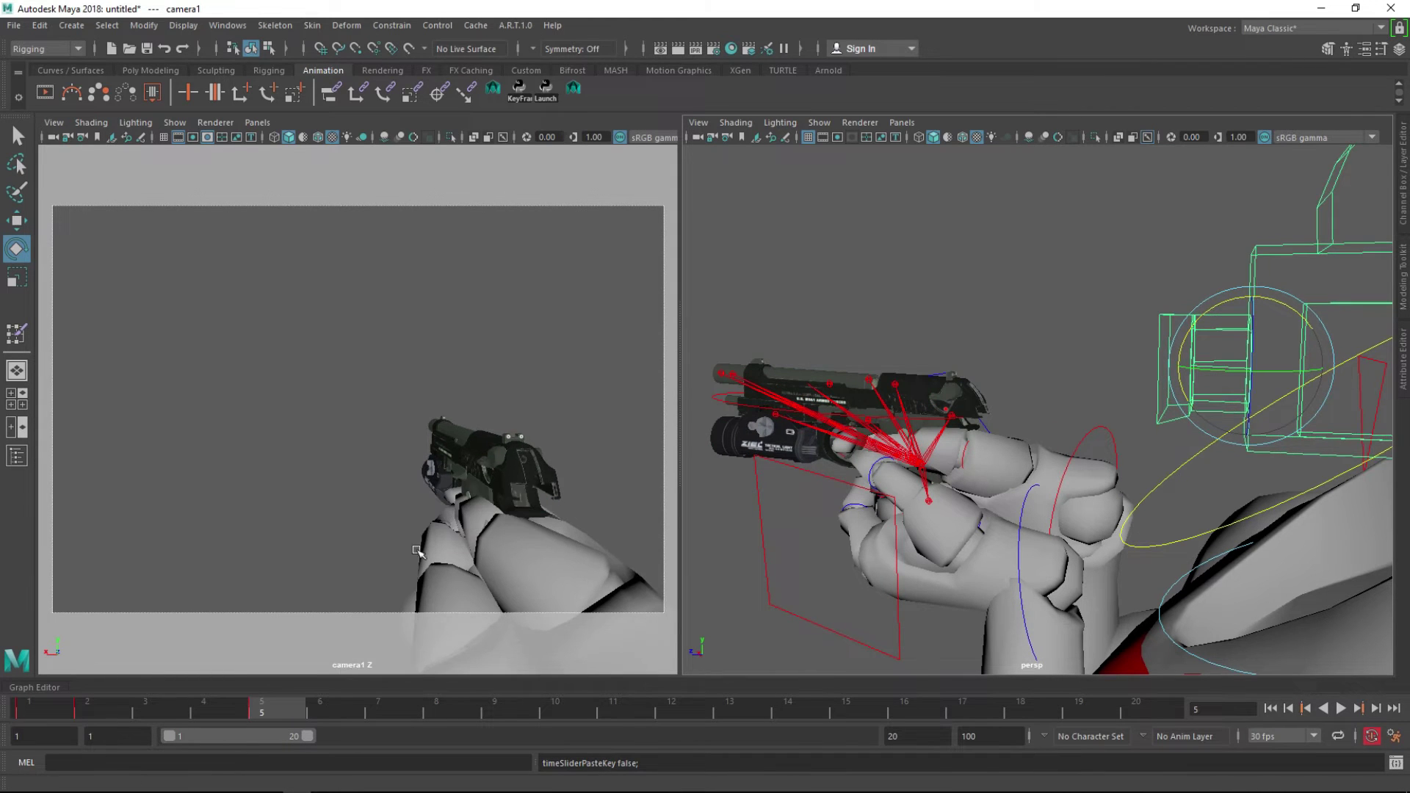
- Play the recoil back from frame 1 and orbit the view out around the character
{"action": "left_click_drag", "start_coordinate": [250, 711], "coordinate": [31, 711]}
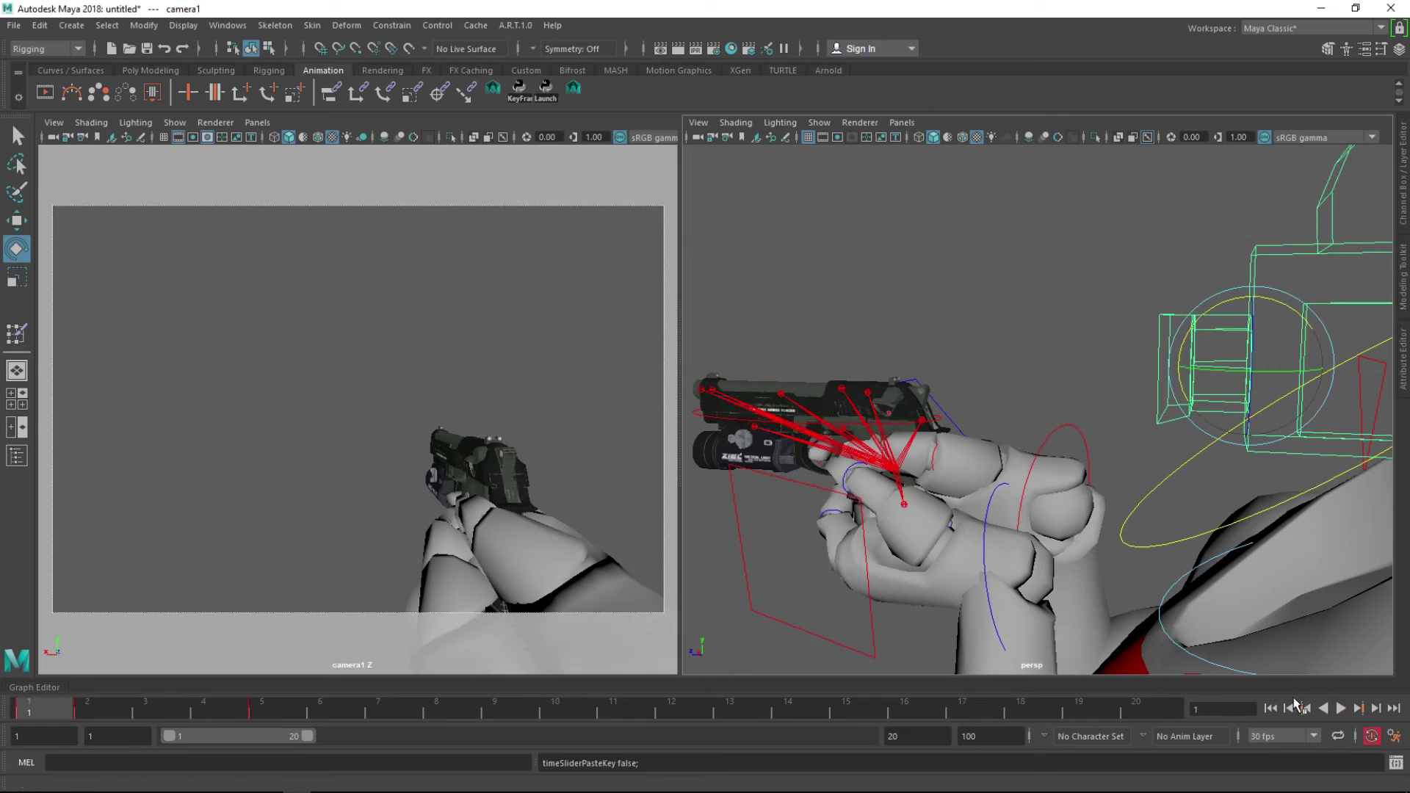
{"action": "left_click", "coordinate": [1340, 709]}
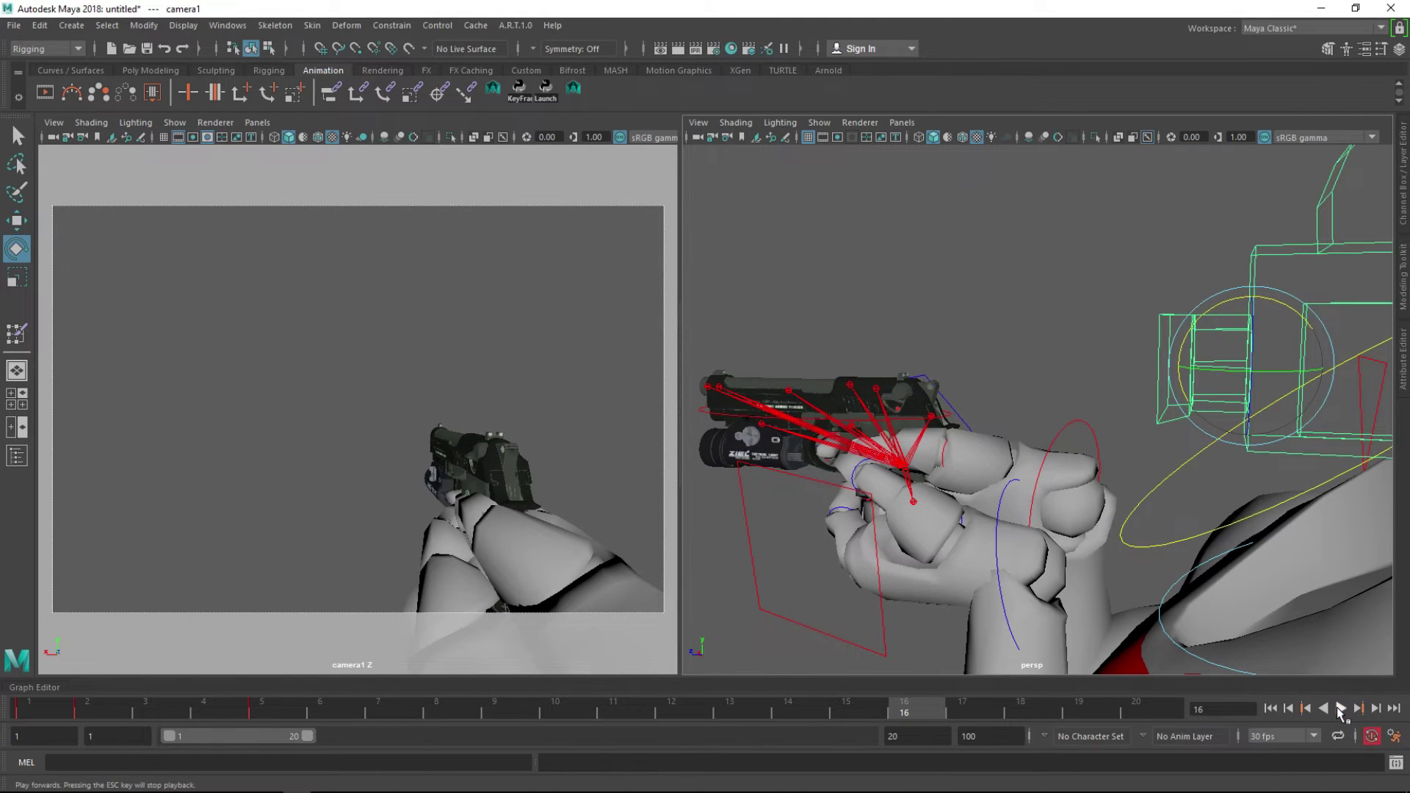
{"action": "scroll", "coordinate": [1021, 369], "scroll_direction": "down", "scroll_amount": 3}
{"action": "left_click_drag", "start_coordinate": [933, 363], "coordinate": [686, 286], "text": "alt"}
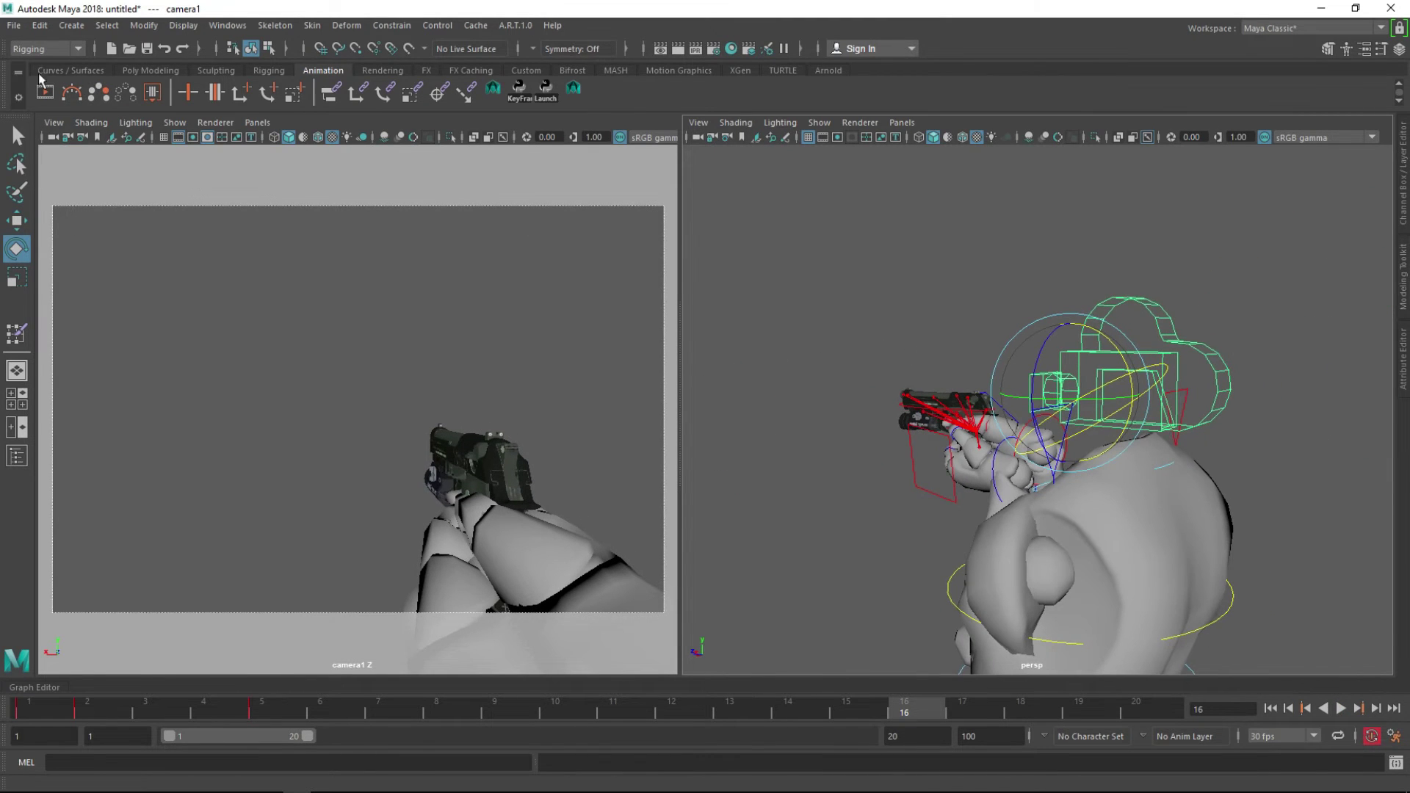
- Create a polygon cube from the Poly Modeling shelf and scale it down
{"action": "left_click", "coordinate": [66, 71]}
{"action": "left_click", "coordinate": [151, 70]}
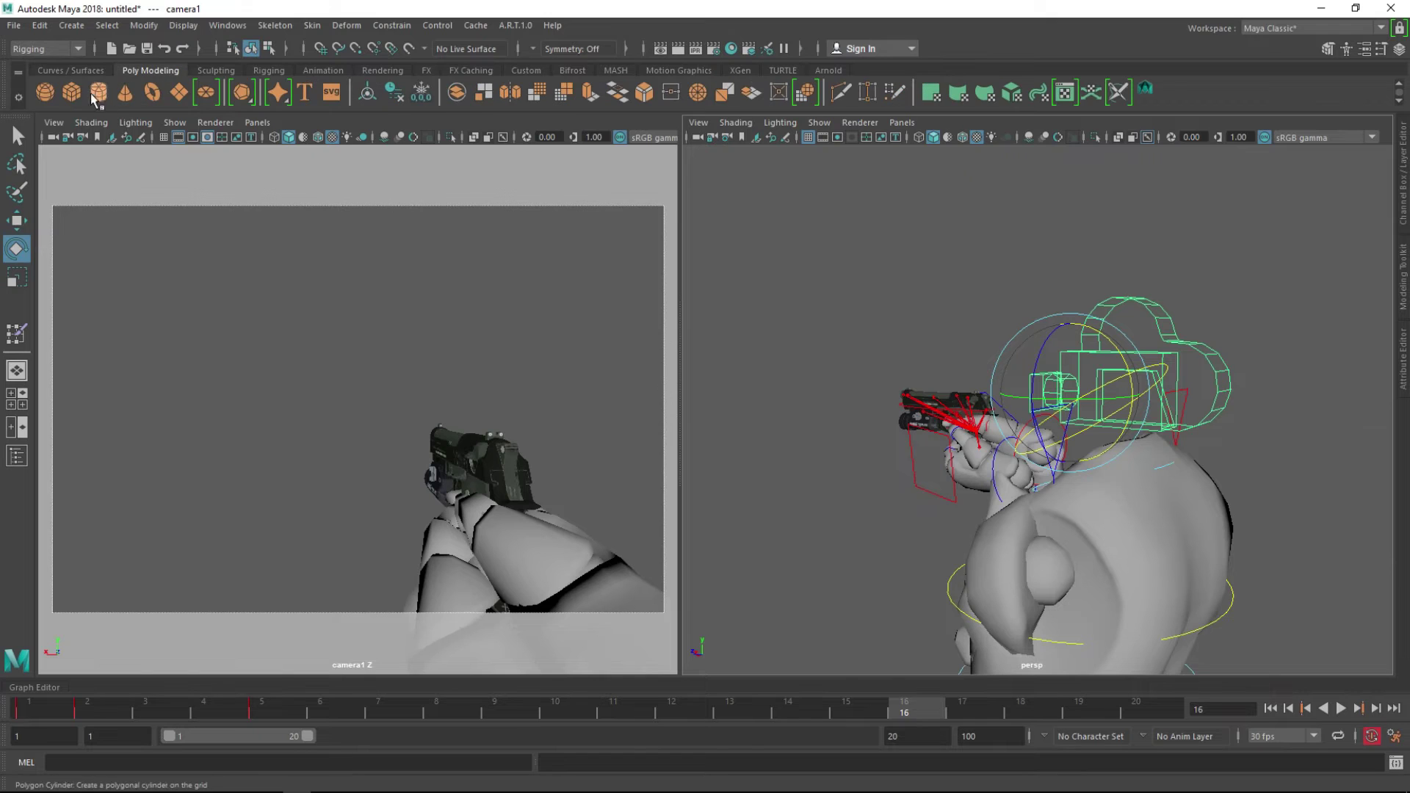
{"action": "left_click", "coordinate": [71, 92]}
{"action": "scroll", "coordinate": [939, 511], "scroll_direction": "down", "scroll_amount": 3}
{"action": "scroll", "coordinate": [929, 495], "scroll_direction": "down", "scroll_amount": 2}
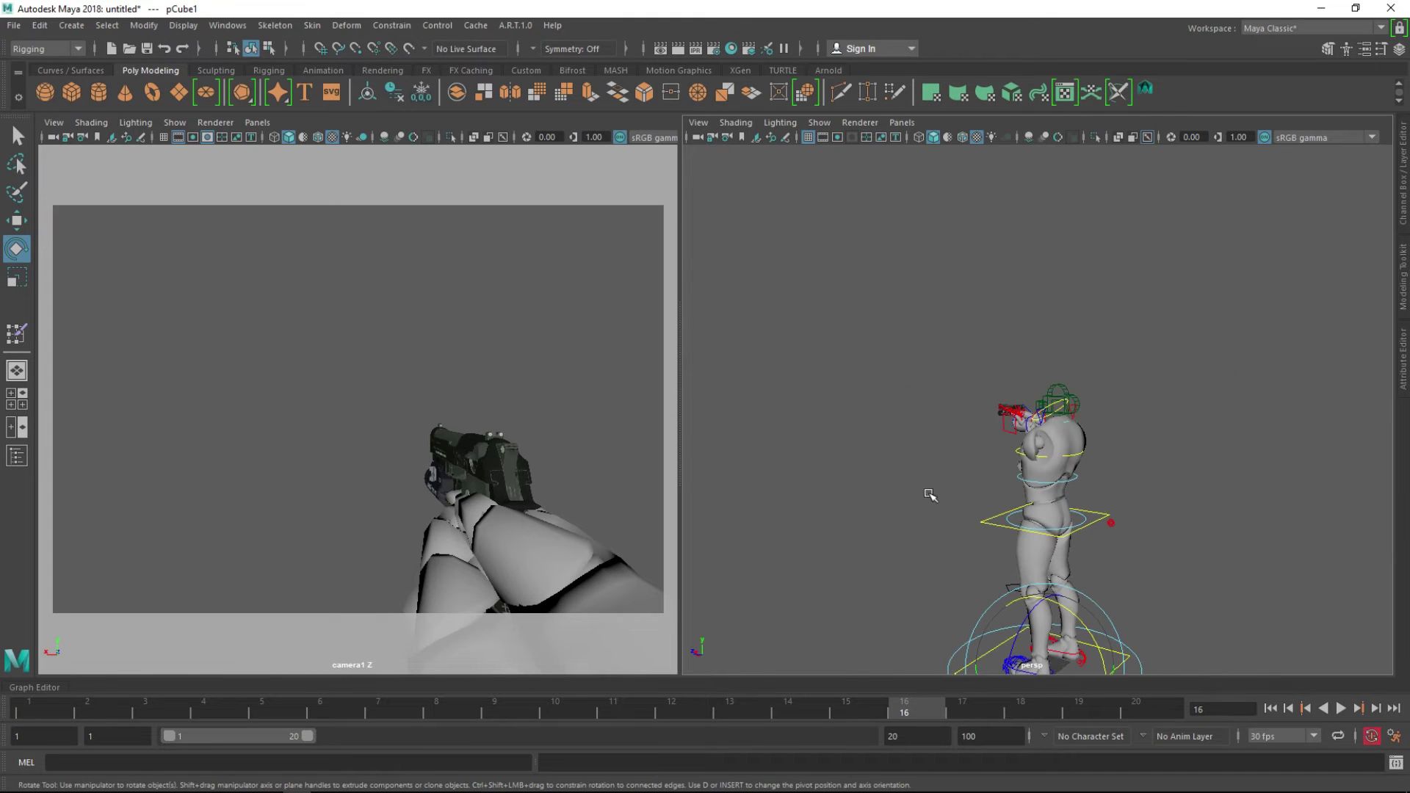
{"action": "key", "text": "r"}
{"action": "left_click_drag", "start_coordinate": [1052, 670], "coordinate": [1079, 631]}
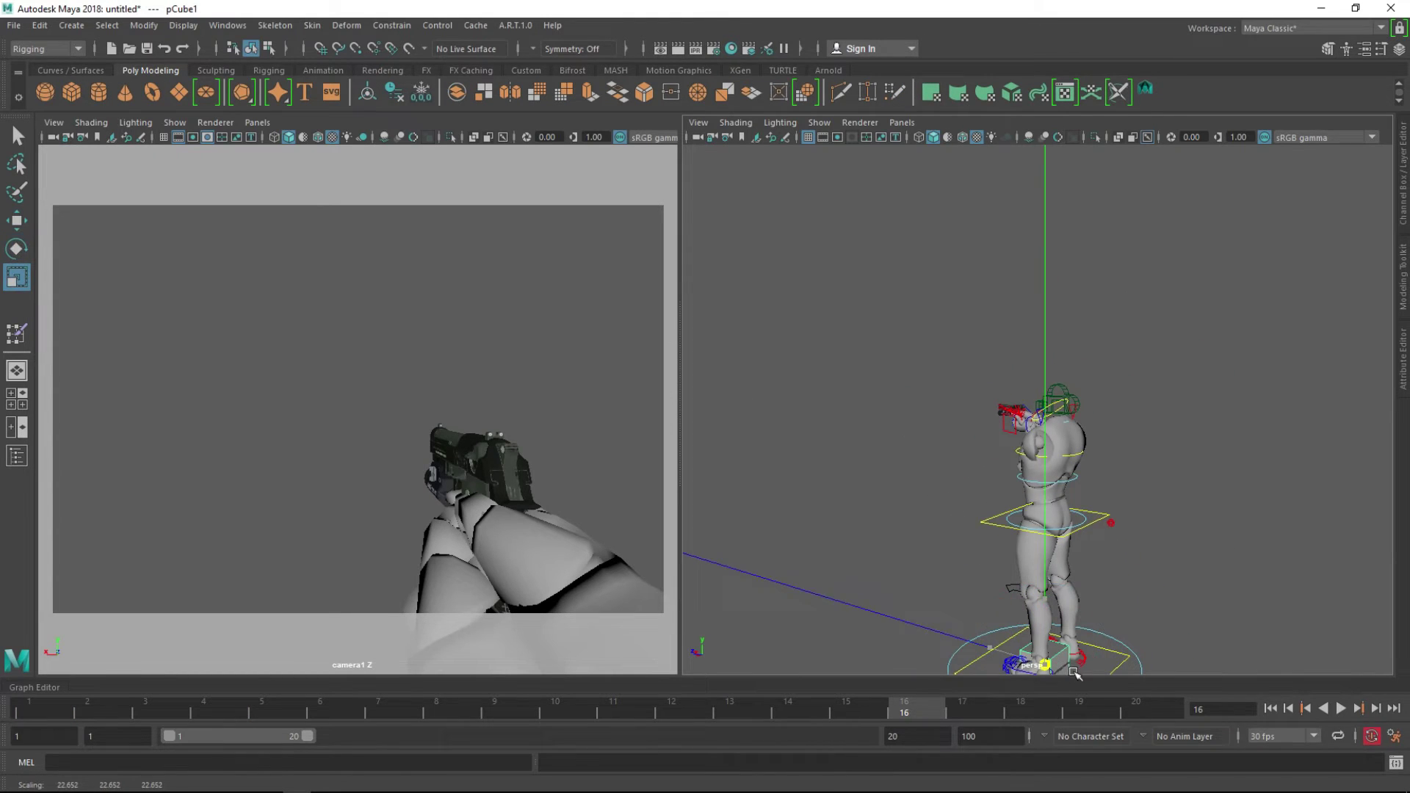
{"action": "scroll", "coordinate": [1084, 585], "scroll_direction": "down", "scroll_amount": 2}
{"action": "scroll", "coordinate": [1085, 585], "scroll_direction": "up", "scroll_amount": 2}
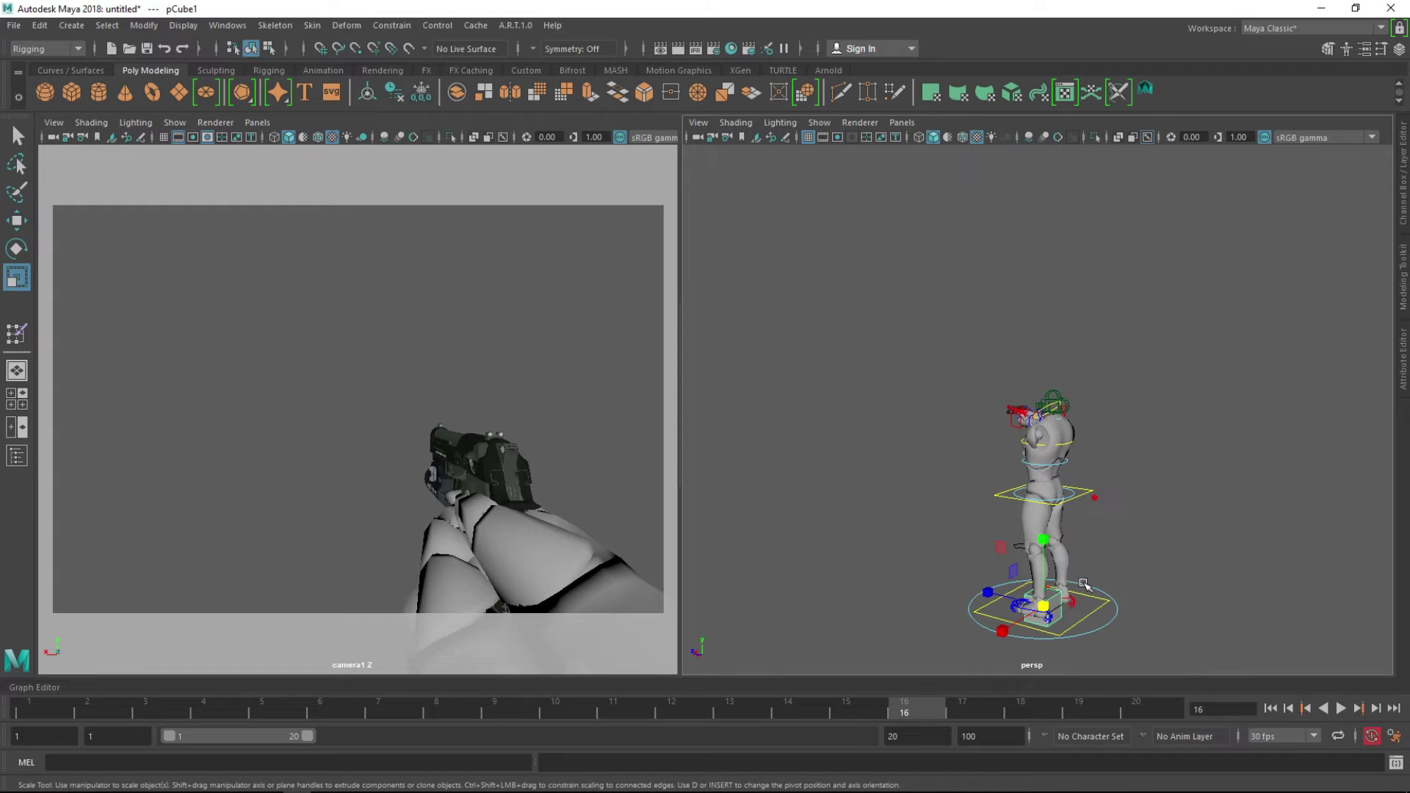
- Move the cube up to head height into the camera view and duplicate it with Ctrl+D
{"action": "key", "text": "w"}
{"action": "left_click_drag", "start_coordinate": [1037, 593], "coordinate": [821, 545]}
{"action": "left_click_drag", "start_coordinate": [820, 483], "coordinate": [773, 341]}
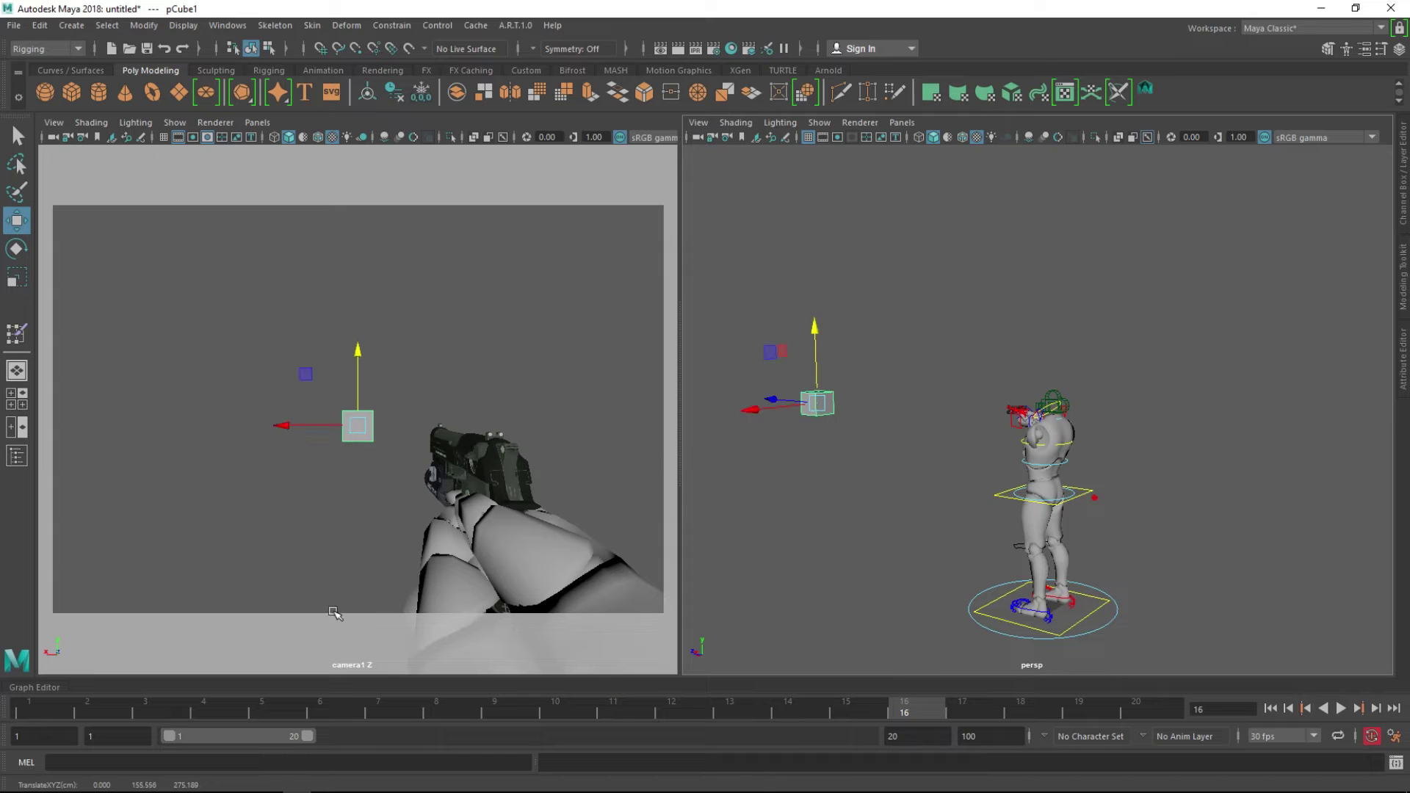
{"action": "left_click_drag", "start_coordinate": [71, 707], "coordinate": [32, 710]}
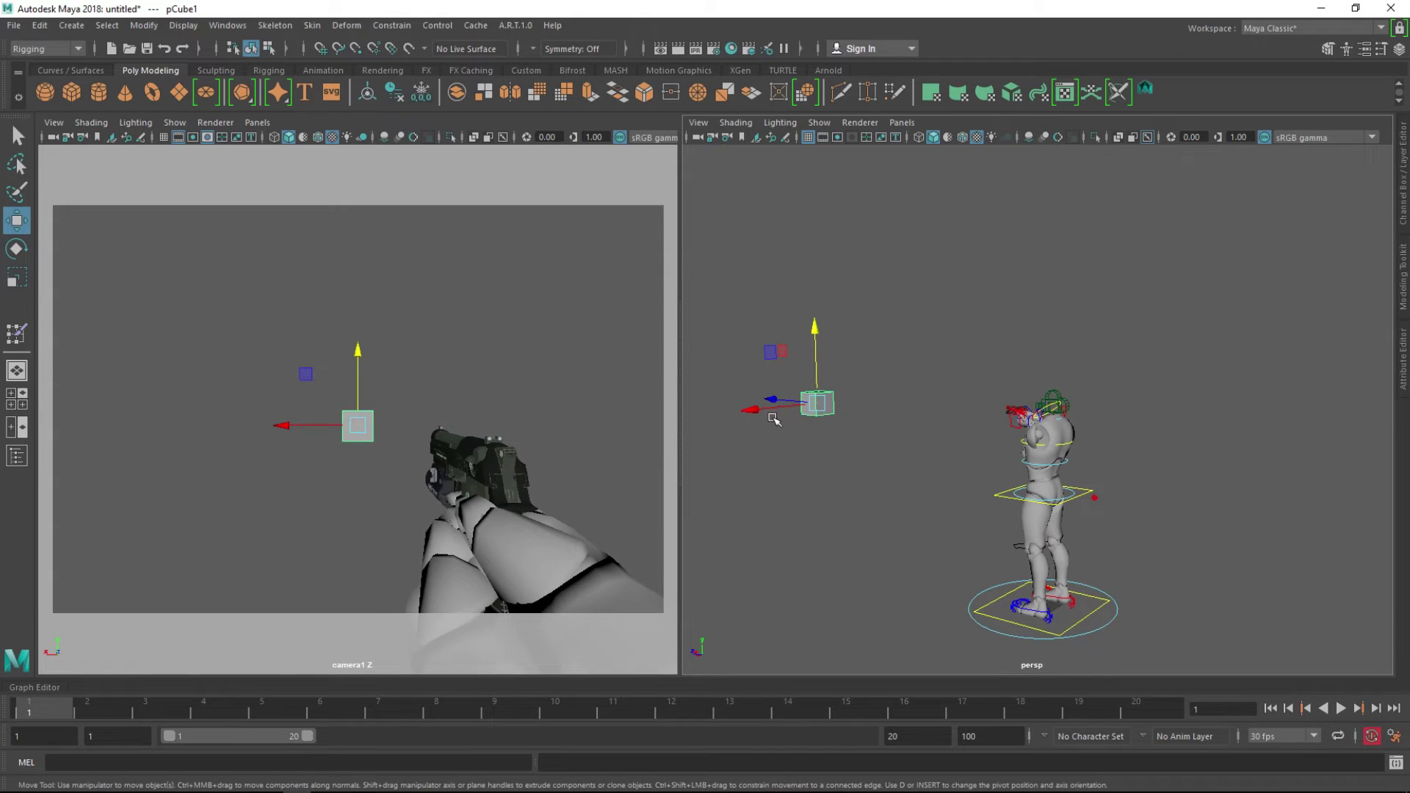
{"action": "left_click_drag", "start_coordinate": [773, 419], "coordinate": [797, 427]}
{"action": "mouse_move", "coordinate": [837, 365]}
{"action": "left_mouse_down"}
{"action": "mouse_move", "coordinate": [734, 389]}
{"action": "mouse_move", "coordinate": [746, 359]}
{"action": "left_mouse_up"}
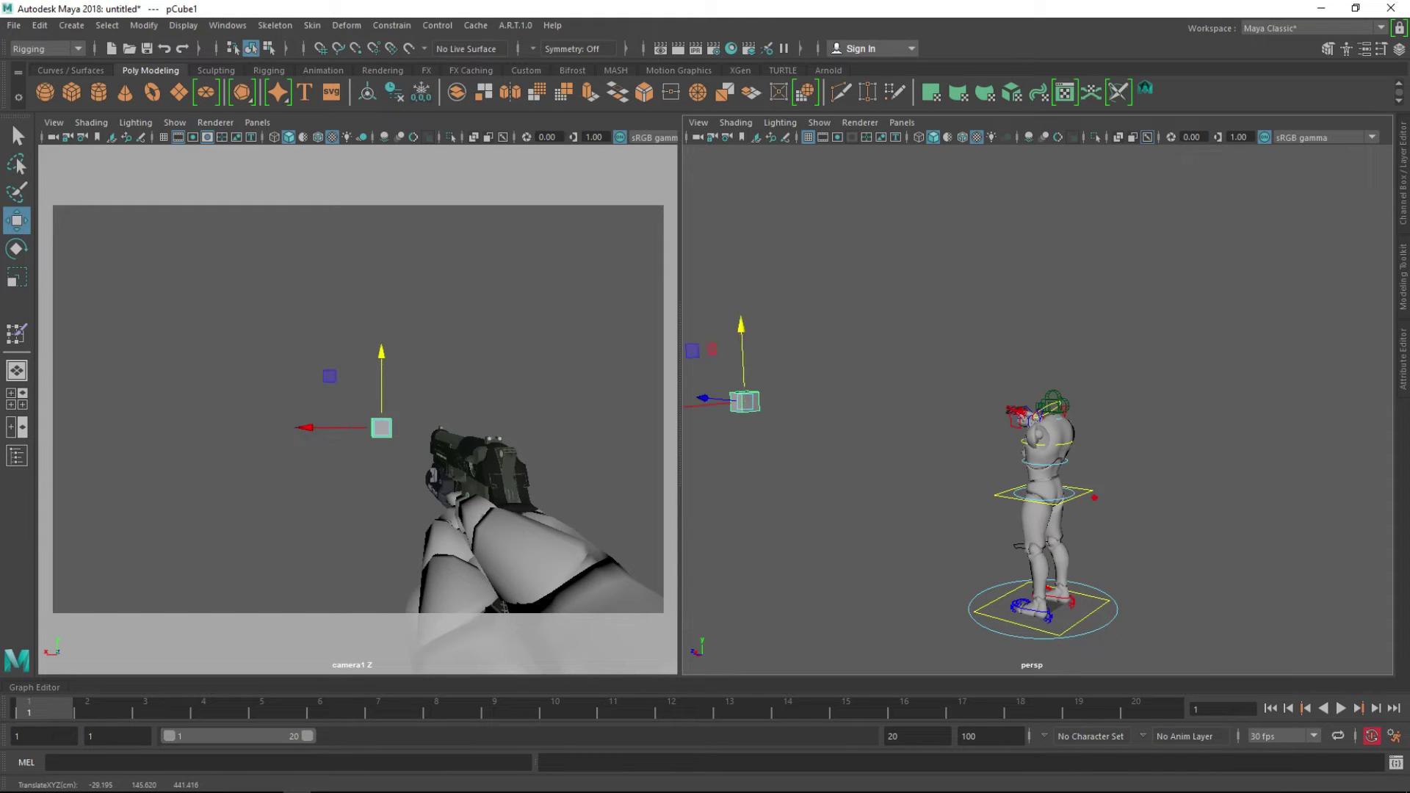
{"action": "mouse_move", "coordinate": [714, 408]}
{"action": "left_mouse_down"}
{"action": "mouse_move", "coordinate": [828, 394]}
{"action": "mouse_move", "coordinate": [504, 464]}
{"action": "left_mouse_up"}
{"action": "key", "text": "ctrl+d"}
{"action": "key", "text": "ctrl+d"}
- Raise the duplicated cube above the row of three, then play the animation through and stop
{"action": "left_click", "coordinate": [740, 401]}
{"action": "left_click_drag", "start_coordinate": [752, 373], "coordinate": [745, 250]}
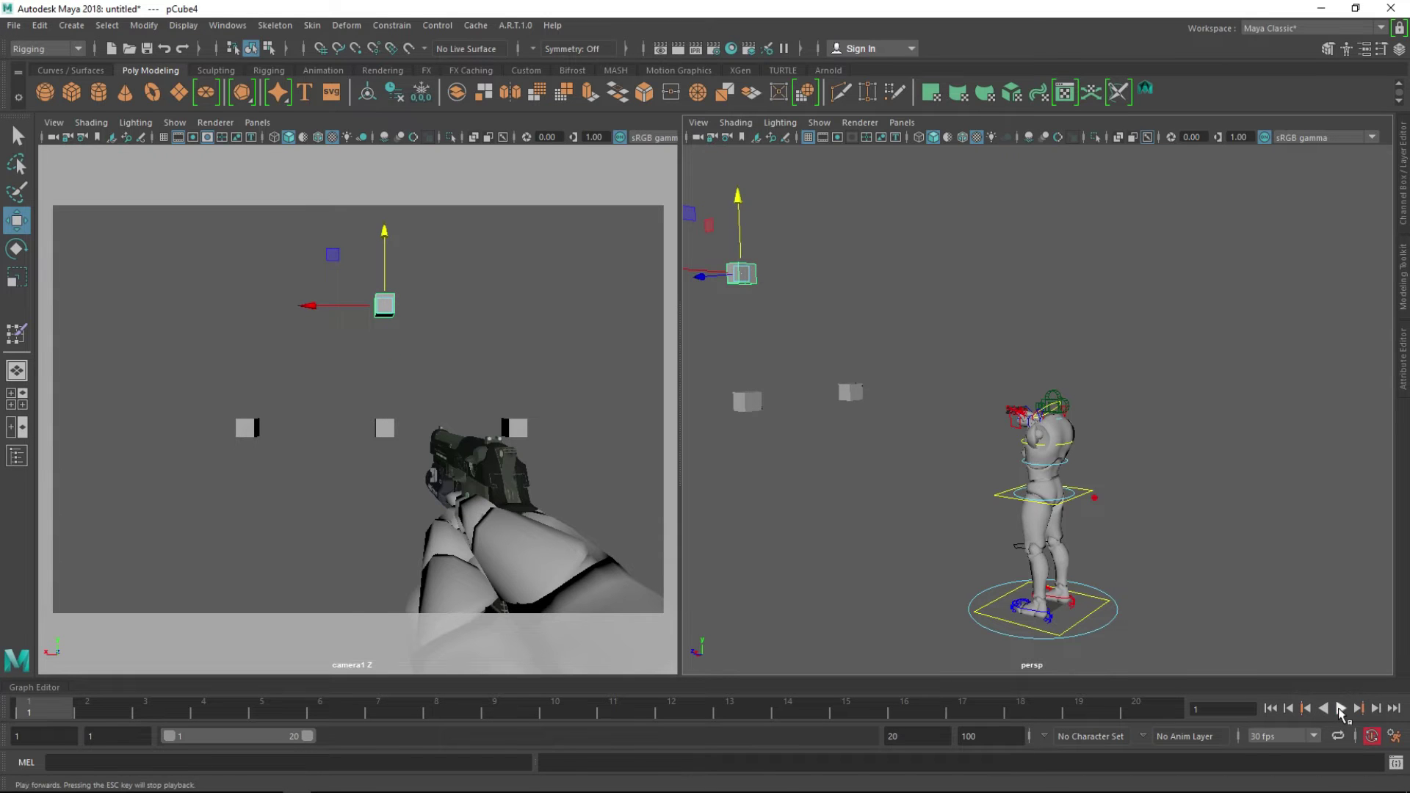
{"action": "left_click", "coordinate": [1340, 710]}
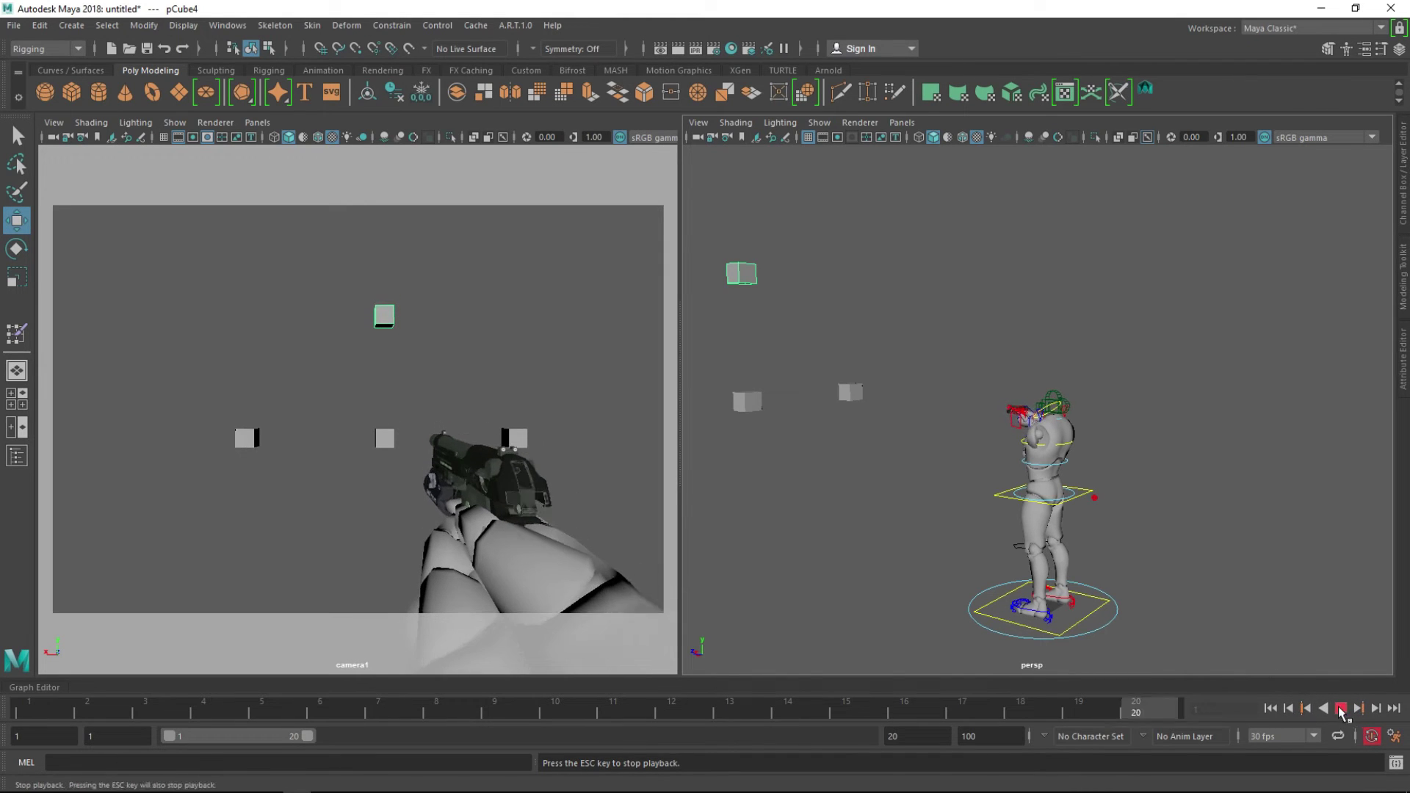
{"action": "left_click", "coordinate": [1341, 709]}
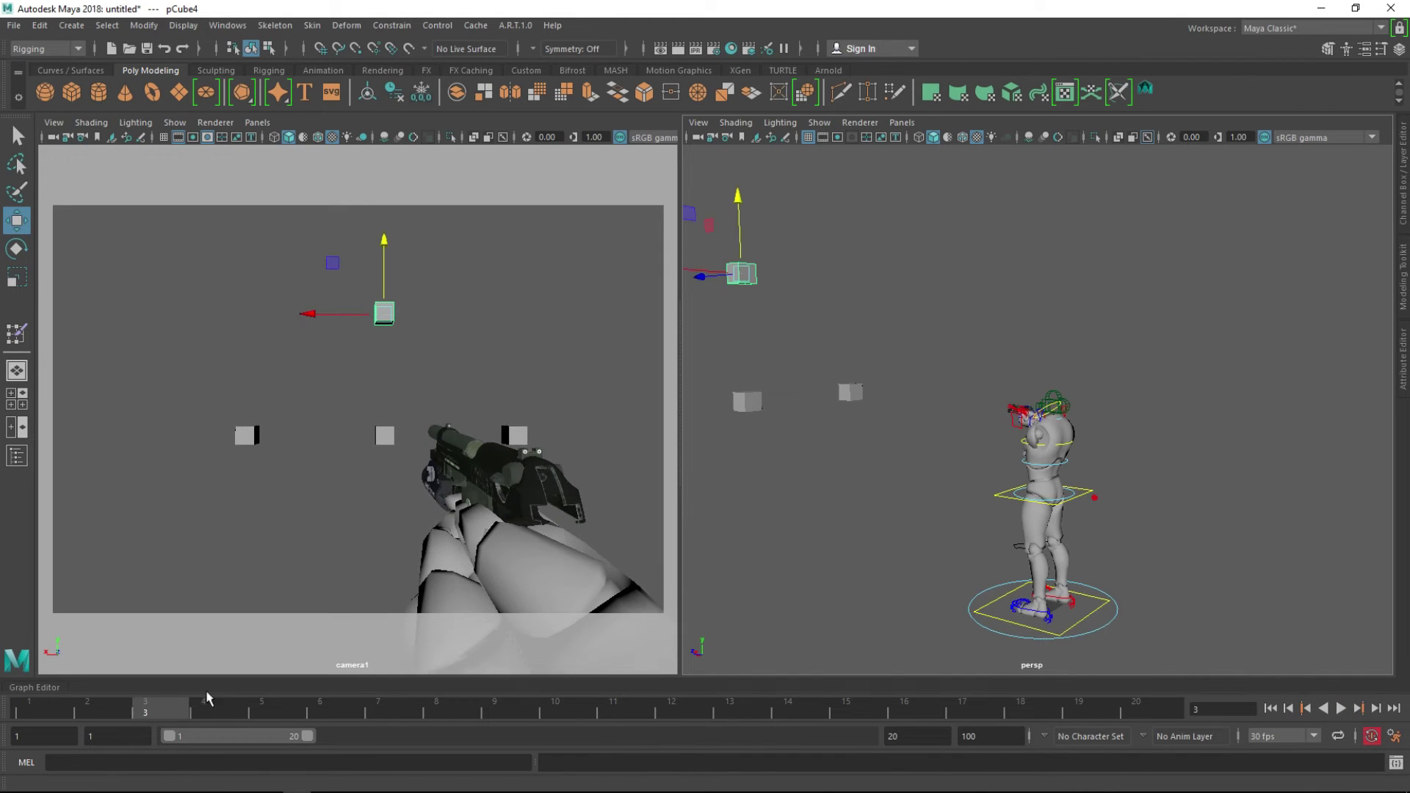
- Cut camera1's shake key at frame 5, paste it at frame 10, and play it back
{"action": "left_click", "coordinate": [1053, 400]}
{"action": "left_click", "coordinate": [262, 709]}
{"action": "right_click", "coordinate": [261, 710]}
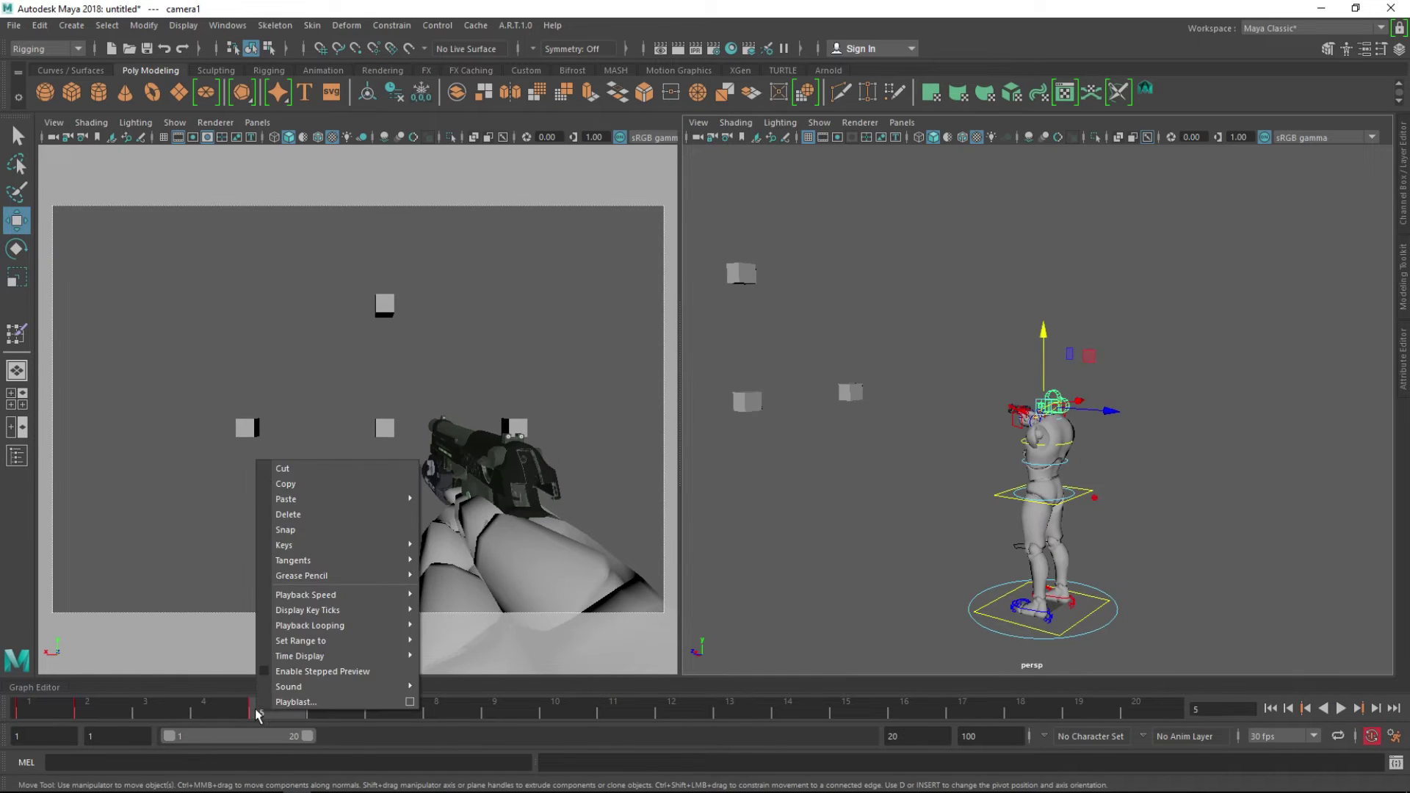
{"action": "left_click", "coordinate": [280, 467]}
{"action": "left_click_drag", "start_coordinate": [487, 714], "coordinate": [552, 712]}
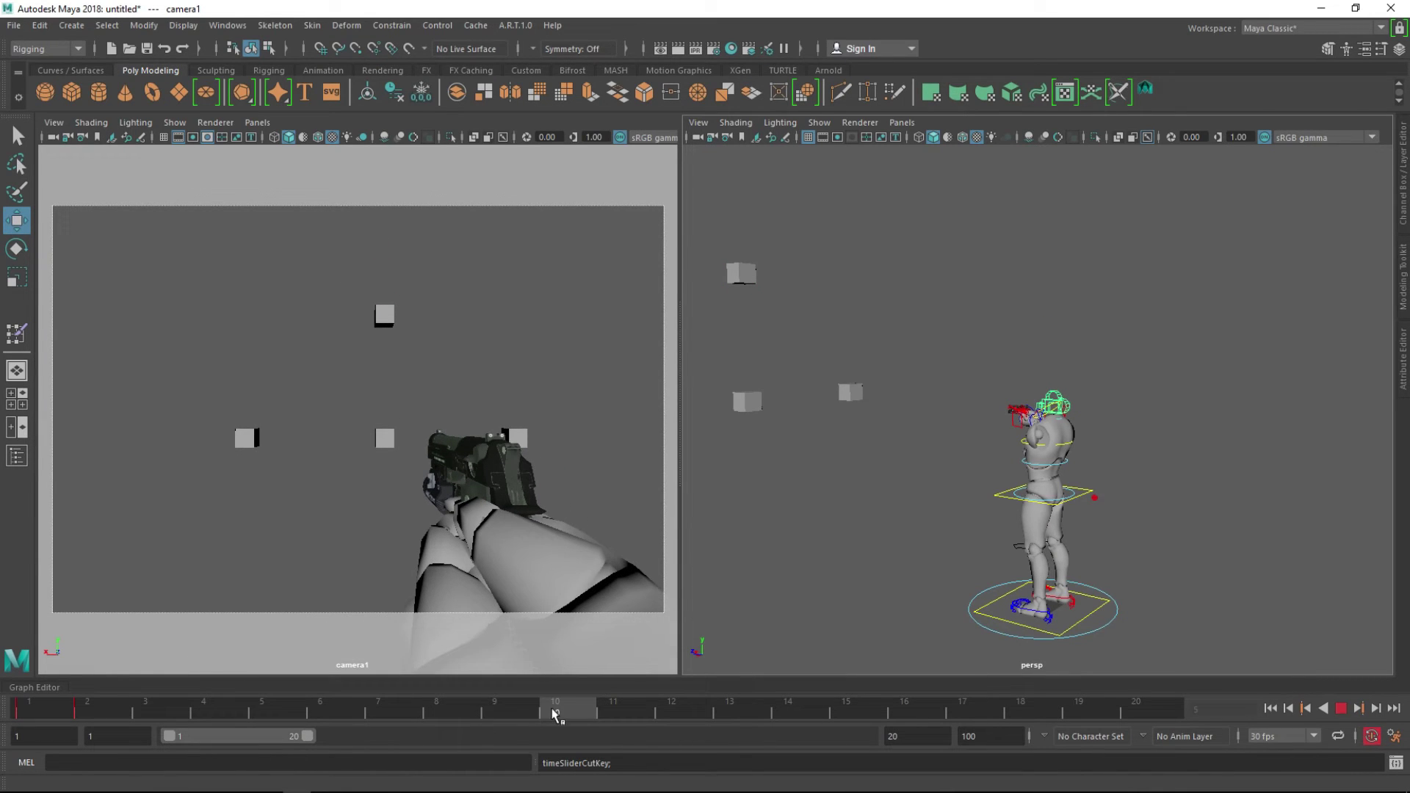
{"action": "right_click", "coordinate": [559, 712]}
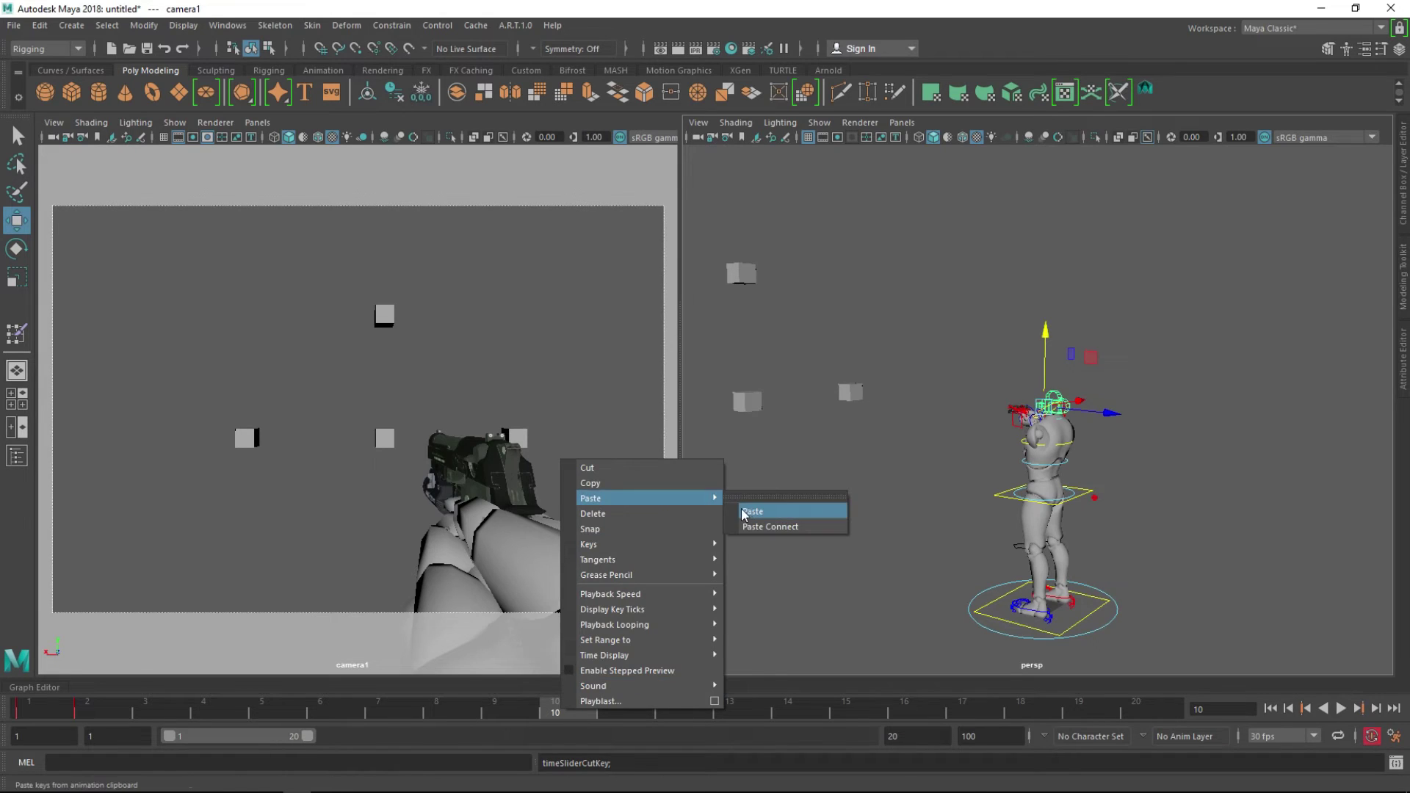
{"action": "left_click", "coordinate": [808, 511]}
{"action": "left_click", "coordinate": [1340, 709]}
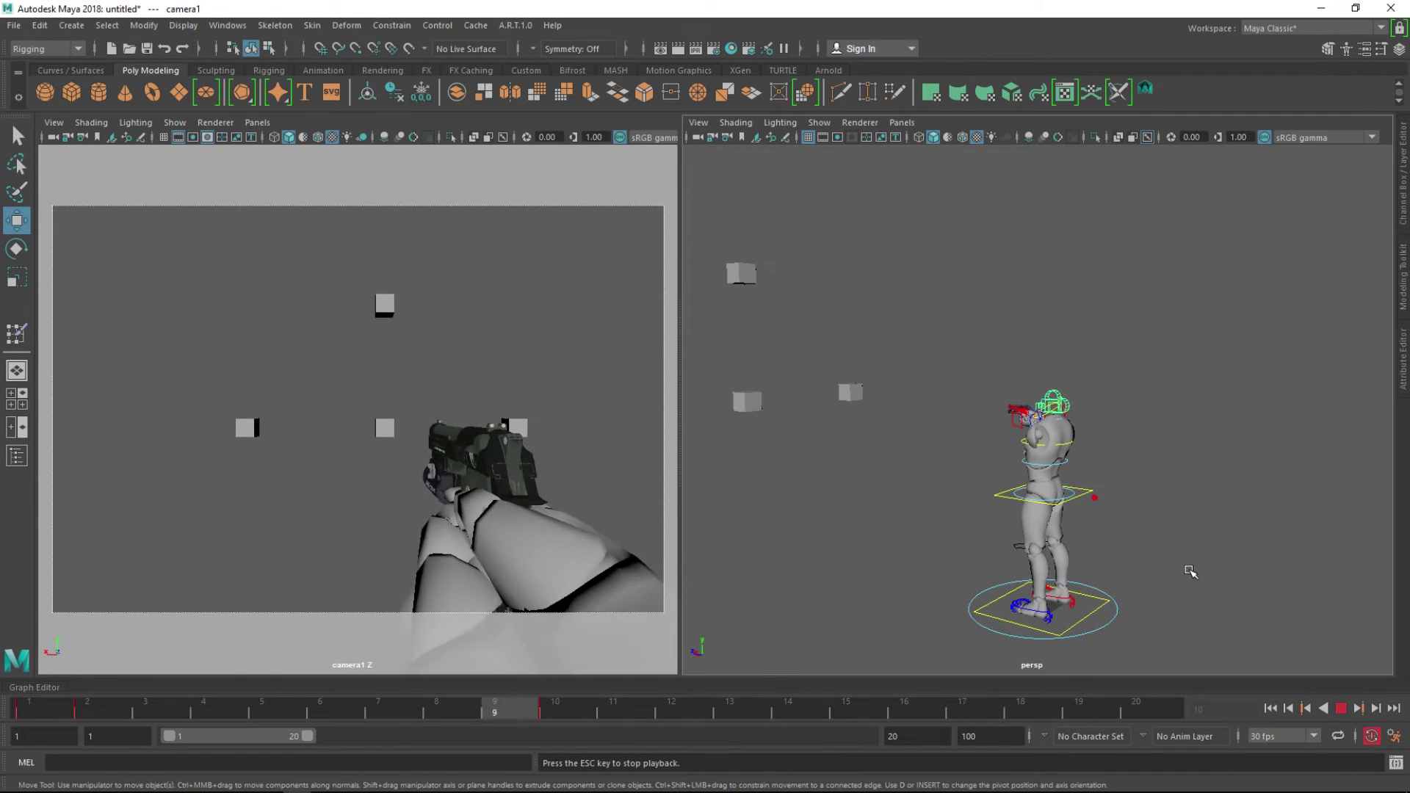
{"action": "scroll", "coordinate": [1135, 523], "scroll_direction": "up", "scroll_amount": 2}
{"action": "scroll", "coordinate": [1134, 523], "scroll_direction": "up", "scroll_amount": 2}
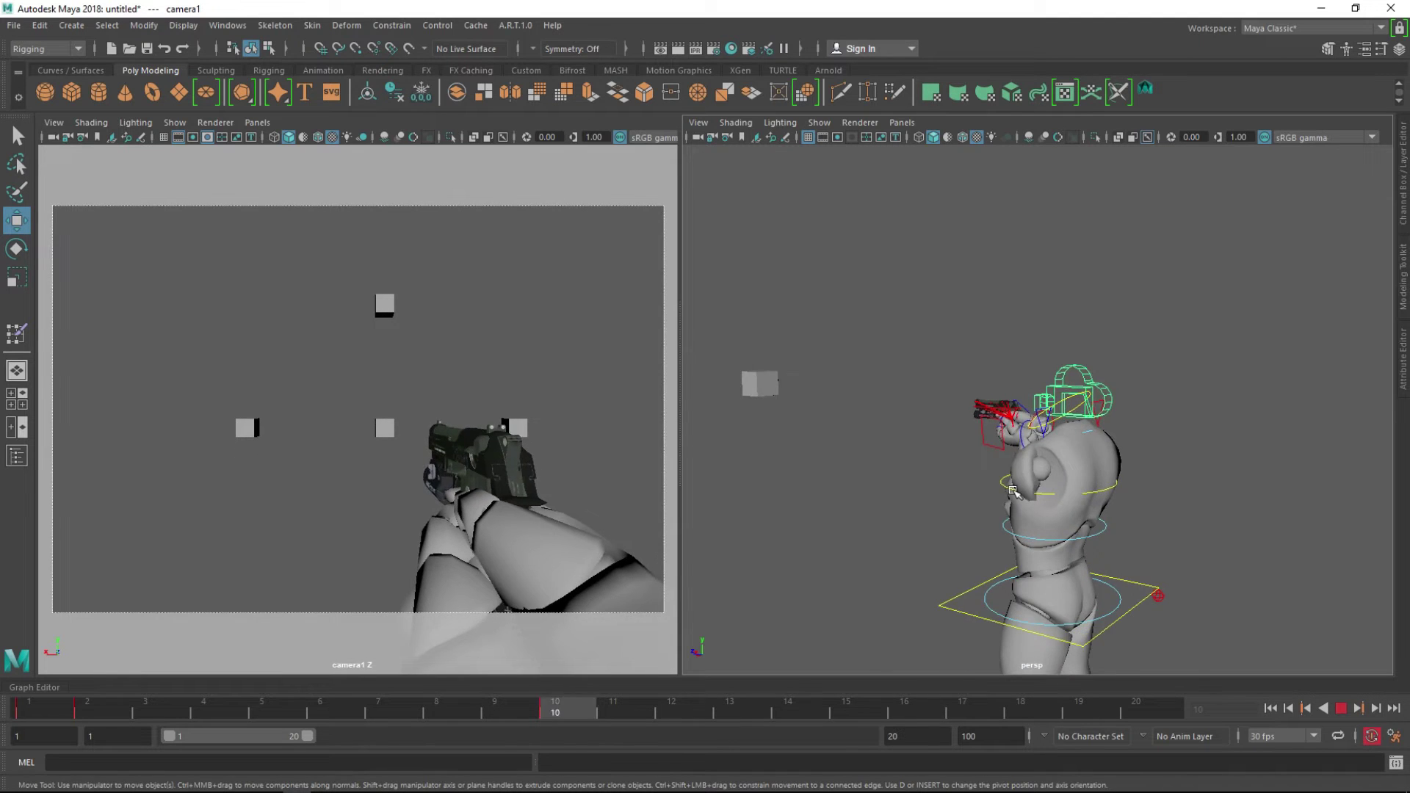
{"action": "scroll", "coordinate": [1135, 524], "scroll_direction": "up", "scroll_amount": 3}
- Stop playback, select M9:Trigger_Bone and frame the view on the gun
{"action": "left_click", "coordinate": [1340, 709]}
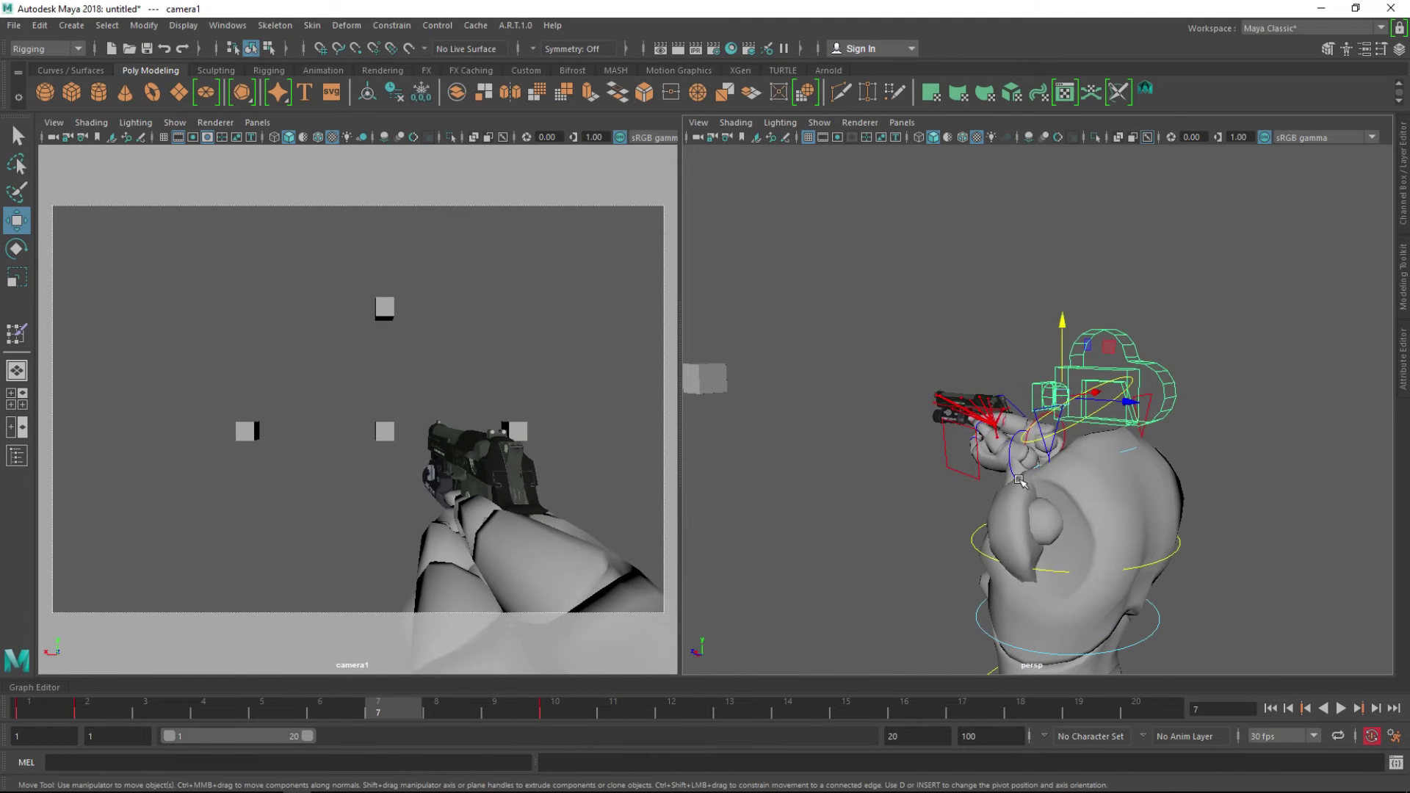
{"action": "scroll", "coordinate": [1103, 483], "scroll_direction": "up", "scroll_amount": 2}
{"action": "scroll", "coordinate": [1103, 483], "scroll_direction": "up", "scroll_amount": 3}
{"action": "scroll", "coordinate": [1103, 484], "scroll_direction": "up", "scroll_amount": 3}
{"action": "mouse_move", "coordinate": [1103, 483]}
{"action": "left_mouse_down", "text": "alt"}
{"action": "mouse_move", "coordinate": [1270, 474]}
{"action": "mouse_move", "coordinate": [1087, 481]}
{"action": "left_mouse_up", "text": "alt"}
{"action": "scroll", "coordinate": [1085, 482], "scroll_direction": "up", "scroll_amount": 2}
{"action": "scroll", "coordinate": [1086, 481], "scroll_direction": "up", "scroll_amount": 2}
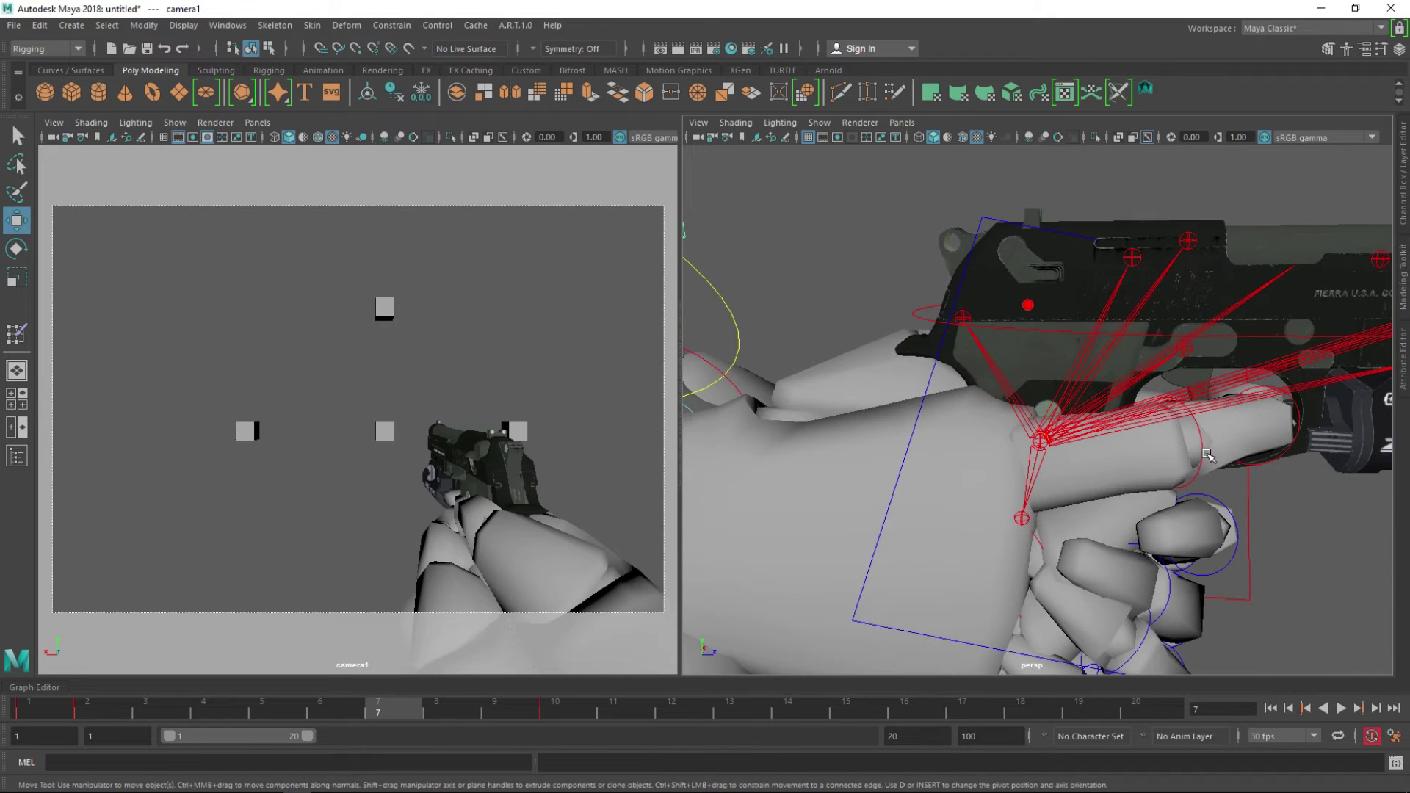
{"action": "left_click", "coordinate": [1185, 348]}
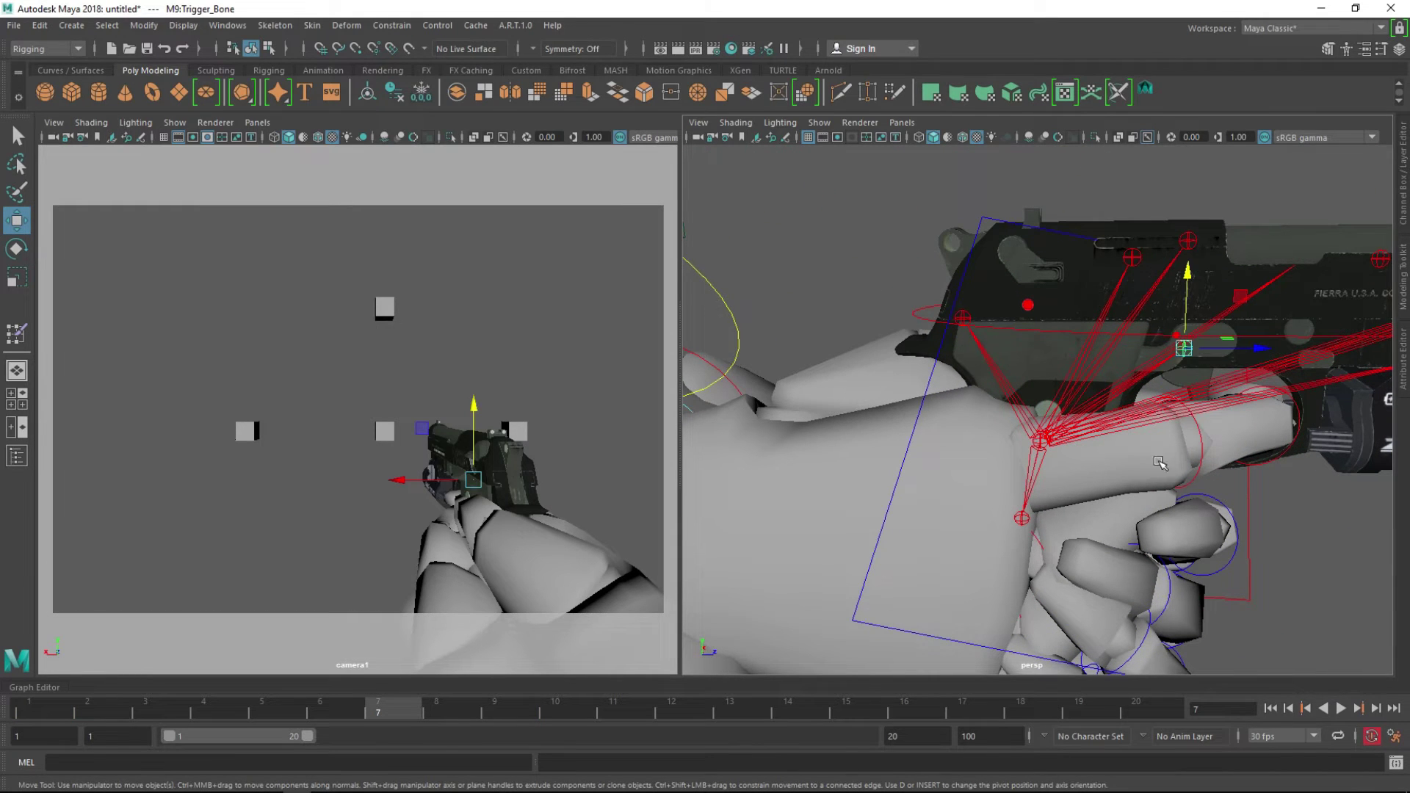
{"action": "middle_click_drag", "start_coordinate": [1223, 483], "coordinate": [946, 504], "text": "alt"}
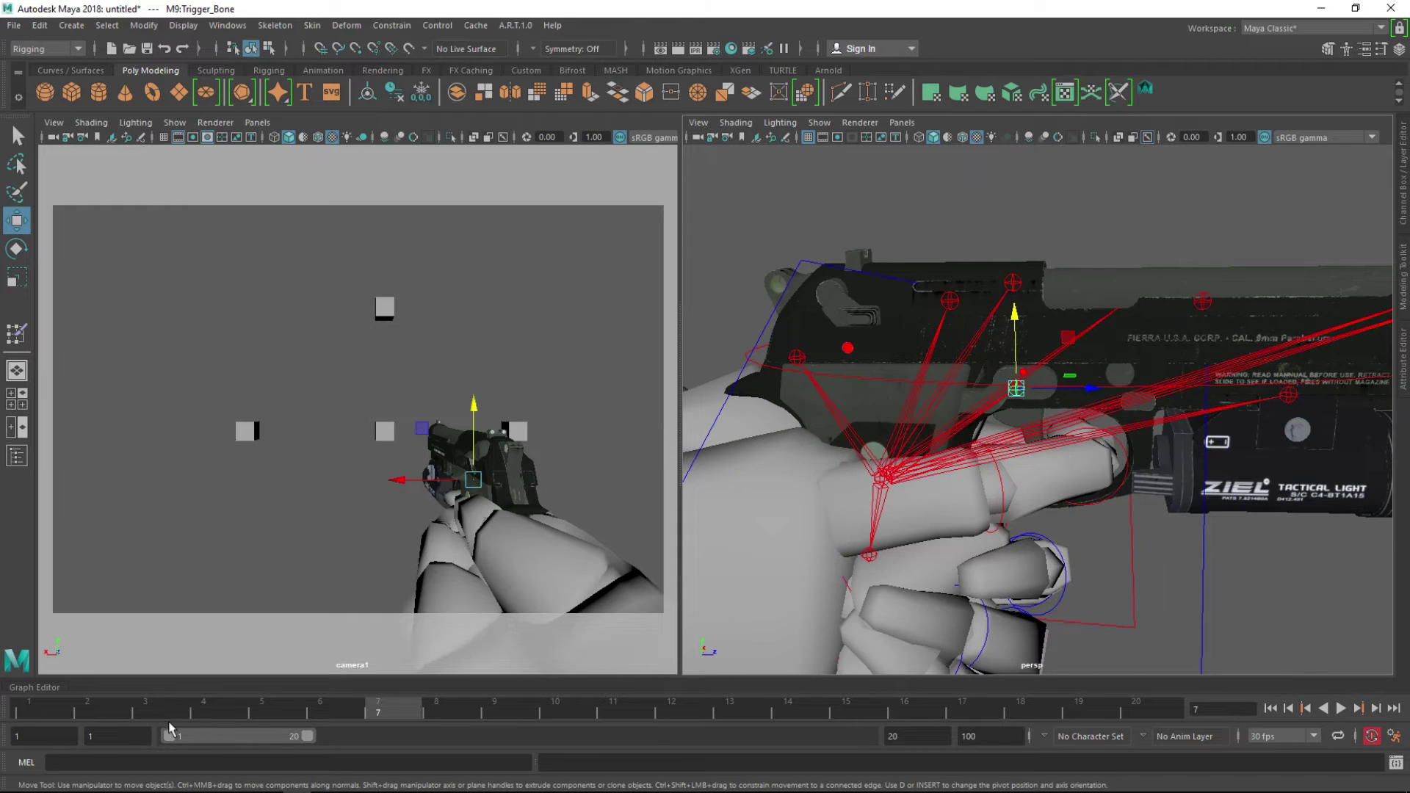
- Rotate the trigger bone into its pulled-back position at frame 2
{"action": "left_click", "coordinate": [33, 707]}
{"action": "key", "text": "alt+v"}
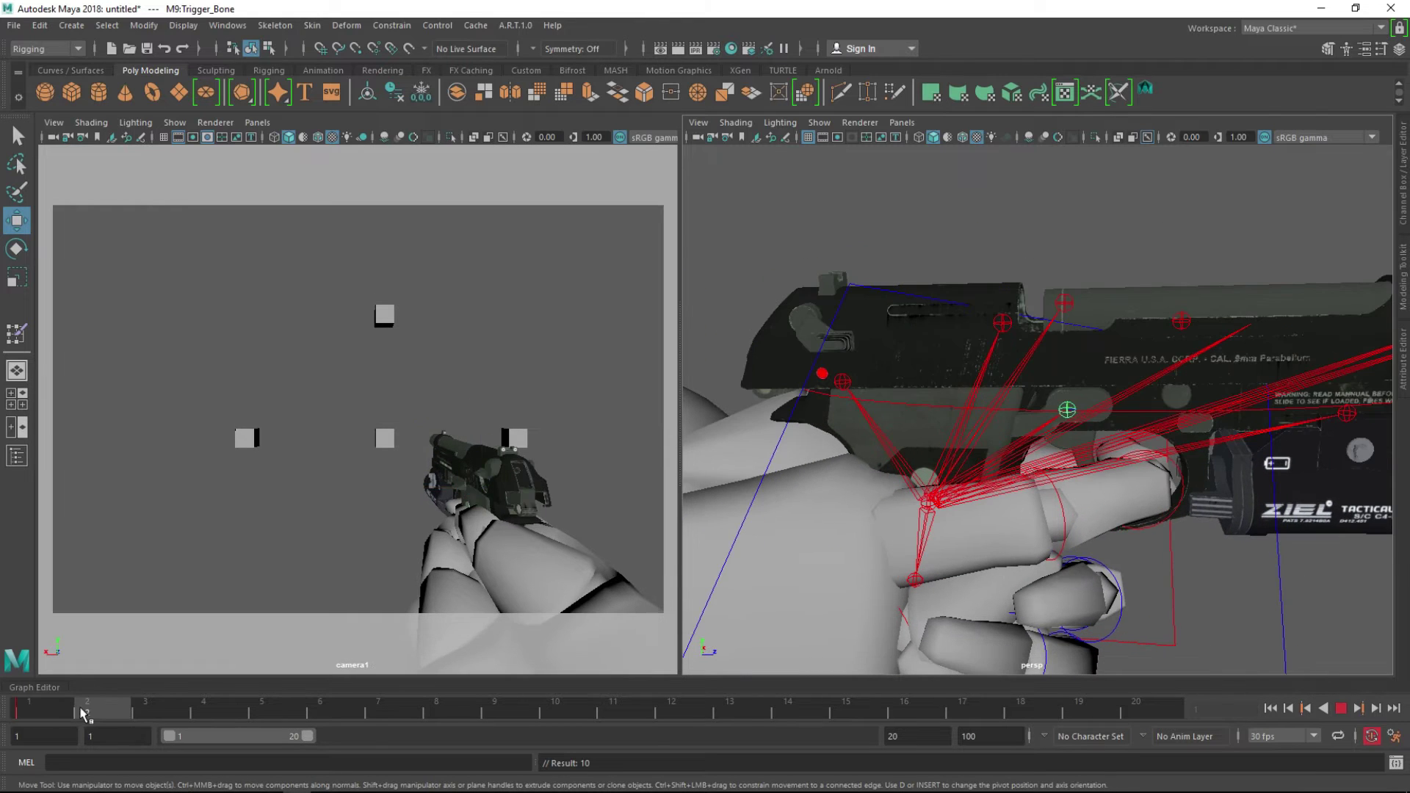
{"action": "left_click", "coordinate": [88, 709]}
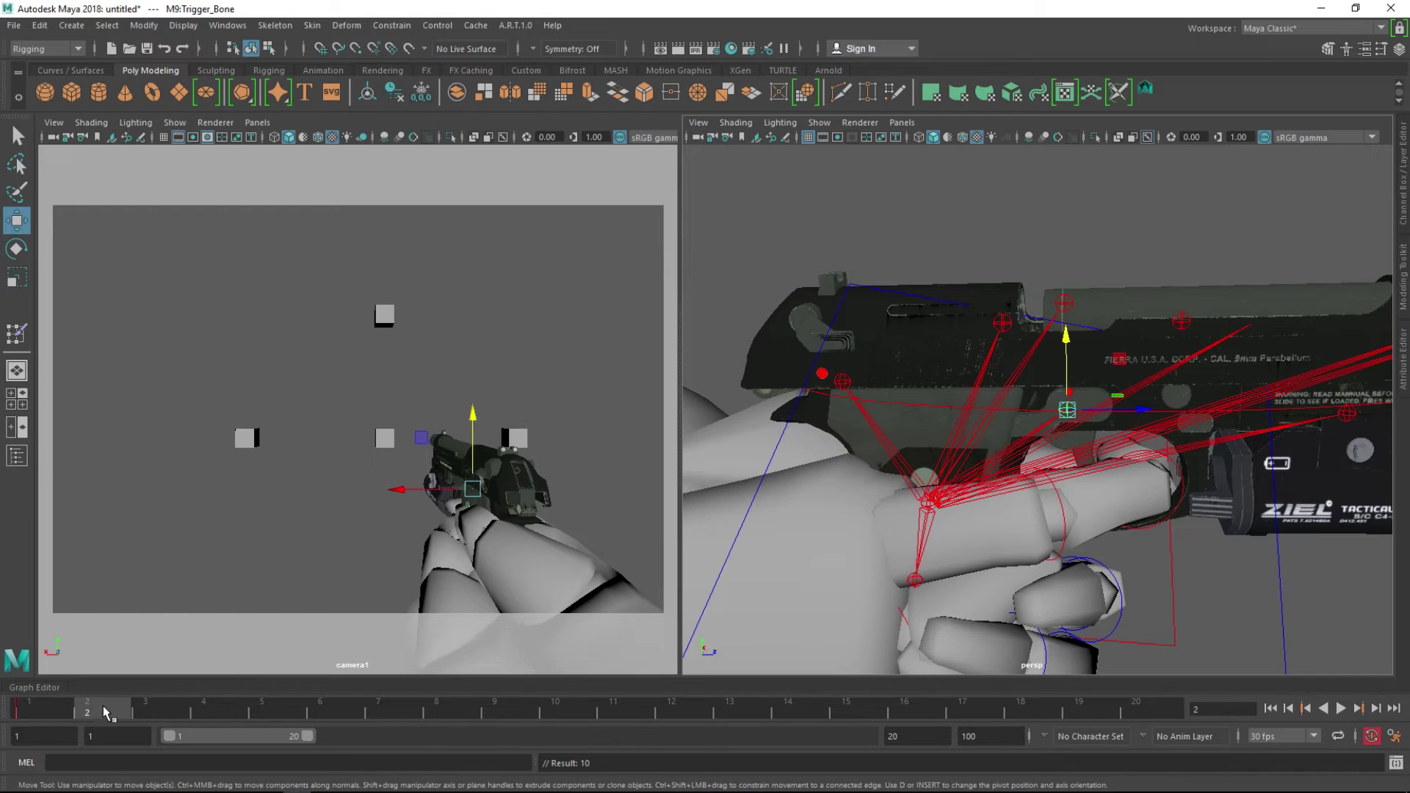
{"action": "key", "text": "e"}
{"action": "mouse_move", "coordinate": [1124, 404]}
{"action": "left_mouse_down", "text": "alt"}
{"action": "mouse_move", "coordinate": [1243, 389]}
{"action": "mouse_move", "coordinate": [1219, 441]}
{"action": "mouse_move", "coordinate": [1208, 445]}
{"action": "mouse_move", "coordinate": [1159, 369]}
{"action": "left_mouse_up", "text": "alt"}
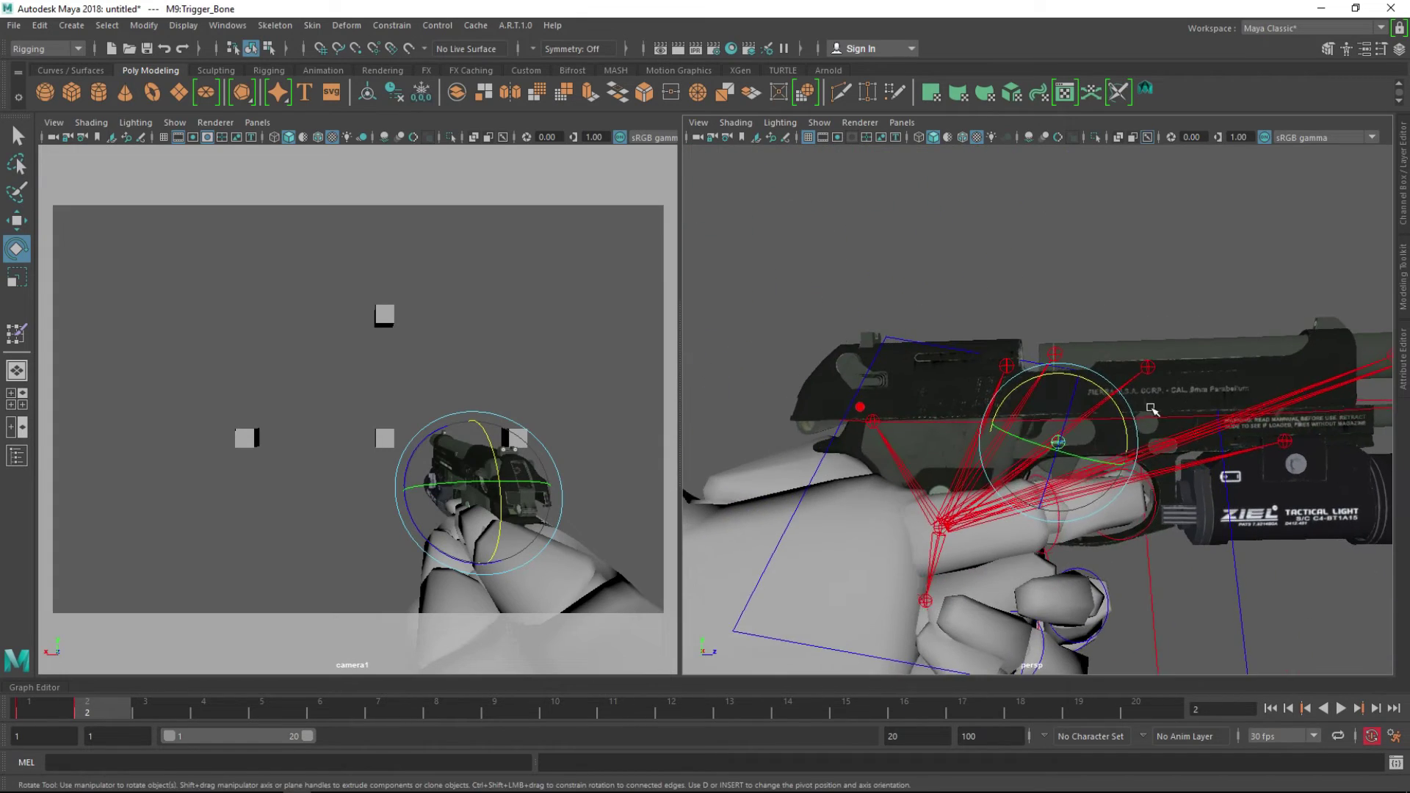
{"action": "mouse_move", "coordinate": [1158, 369]}
{"action": "left_mouse_down", "text": "alt"}
{"action": "mouse_move", "coordinate": [1195, 422]}
{"action": "mouse_move", "coordinate": [1168, 382]}
{"action": "left_mouse_up", "text": "alt"}
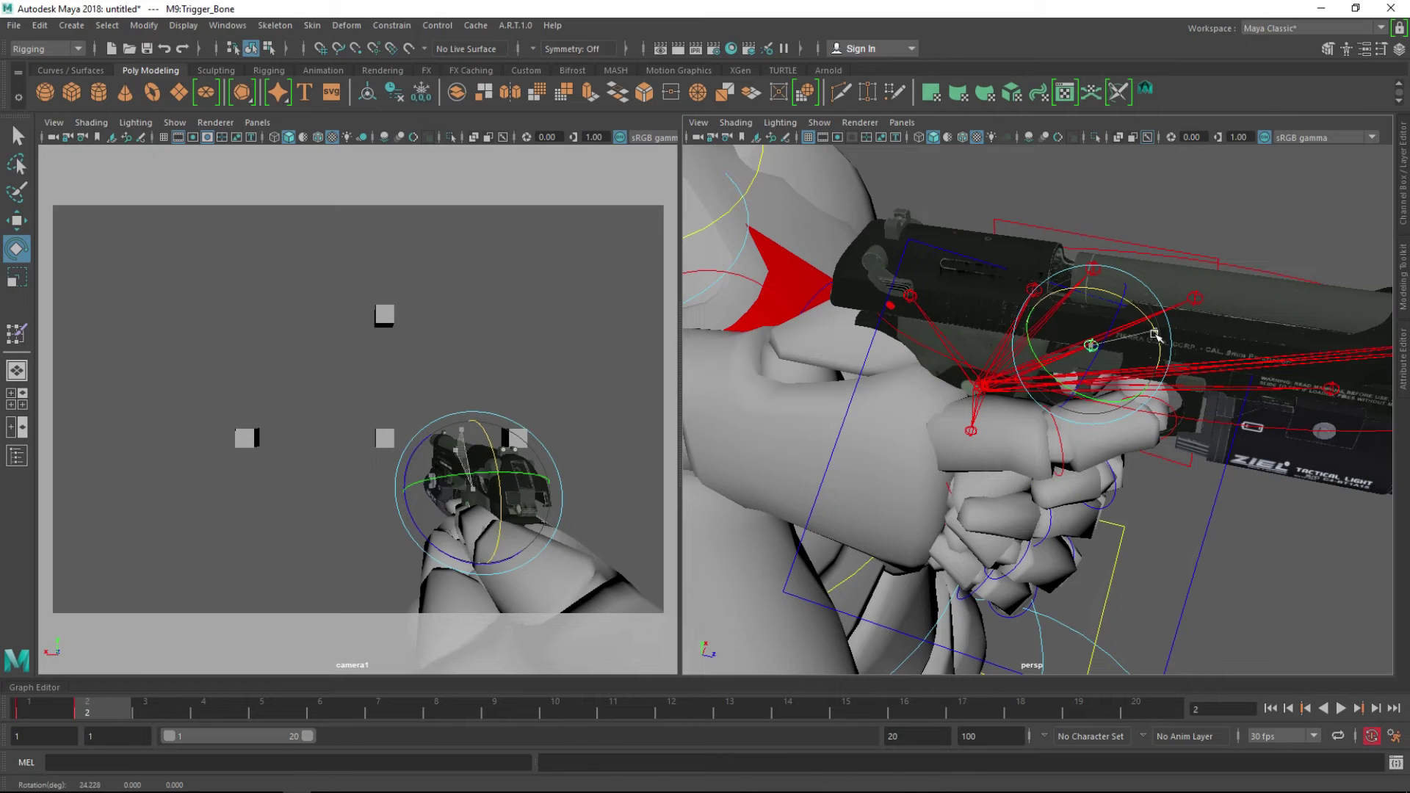
- Copy the trigger's frame-1 resting key, paste it at frame 5, and play back
{"action": "left_click", "coordinate": [53, 714]}
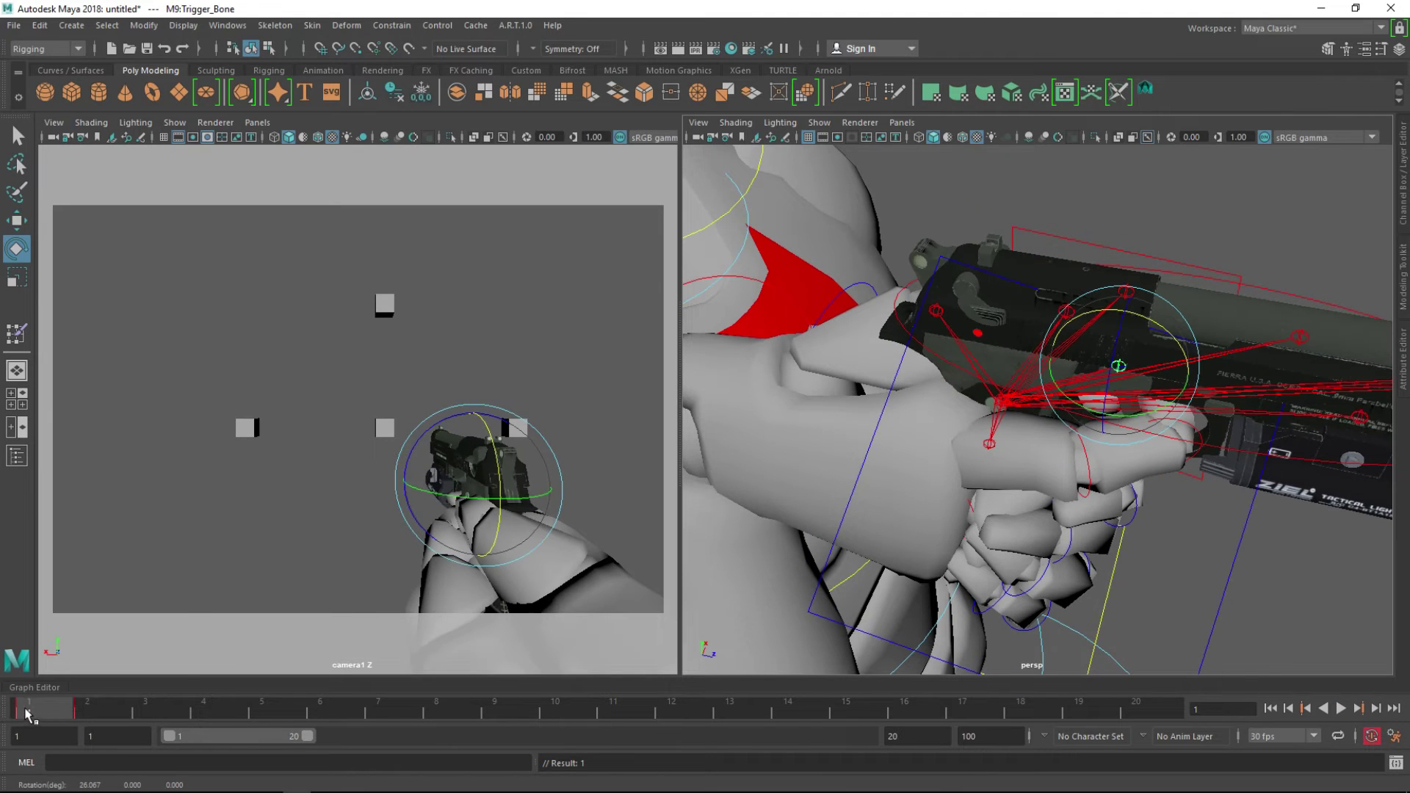
{"action": "right_click", "coordinate": [45, 711]}
{"action": "left_click", "coordinate": [79, 484]}
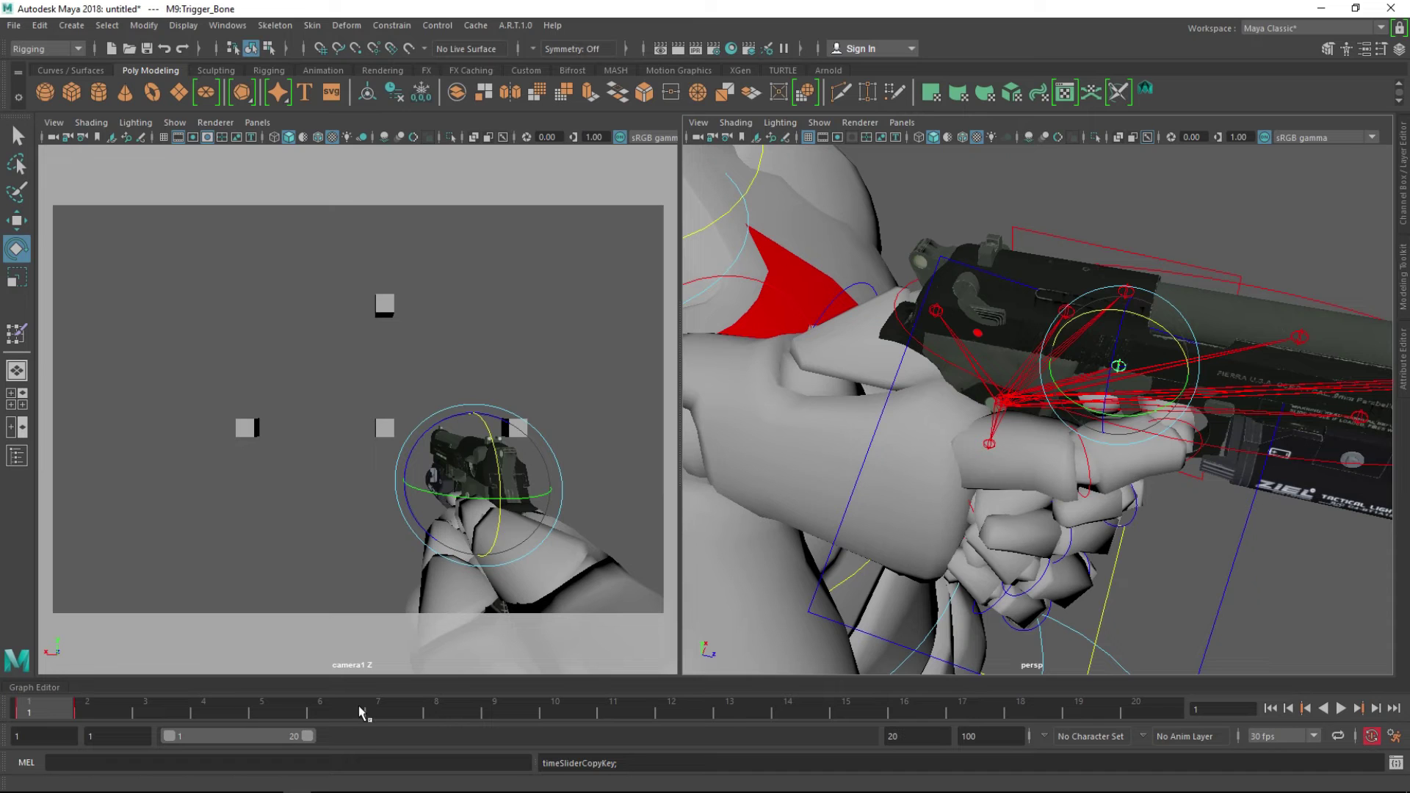
{"action": "mouse_move", "coordinate": [351, 716]}
{"action": "left_mouse_down"}
{"action": "mouse_move", "coordinate": [372, 717]}
{"action": "mouse_move", "coordinate": [269, 716]}
{"action": "left_mouse_up"}
{"action": "right_click", "coordinate": [269, 712]}
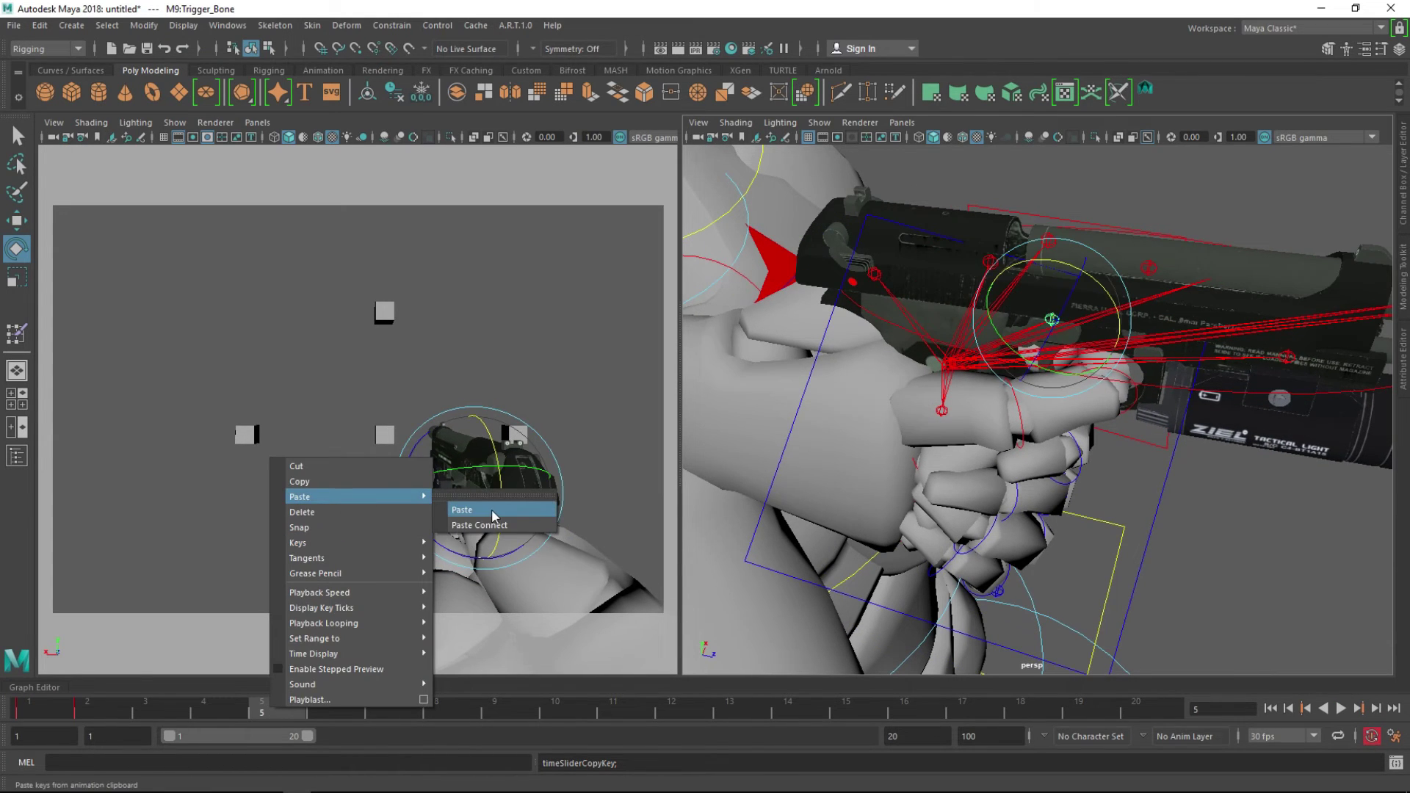
{"action": "left_click", "coordinate": [492, 509]}
{"action": "key", "text": "alt+v"}
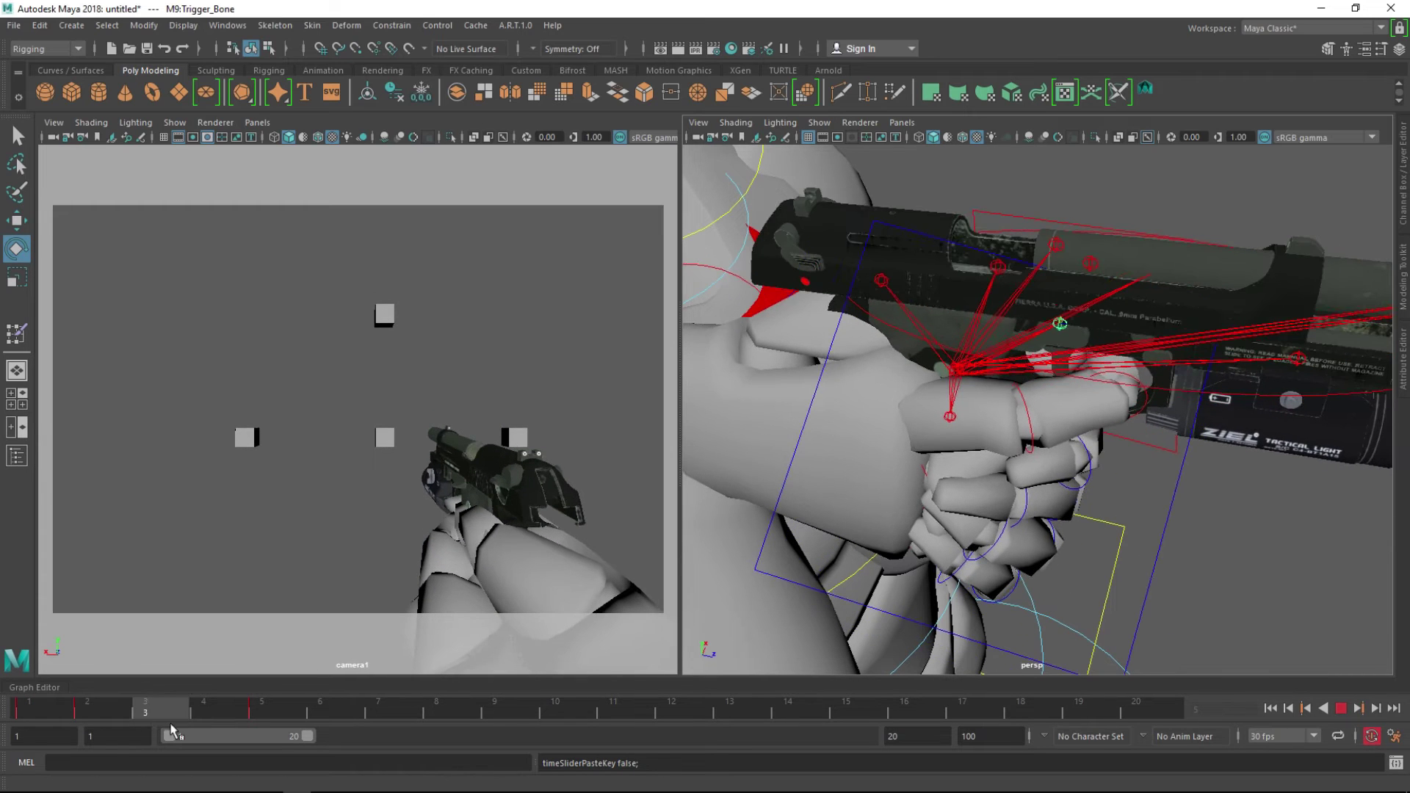
{"action": "key", "text": "alt+v"}
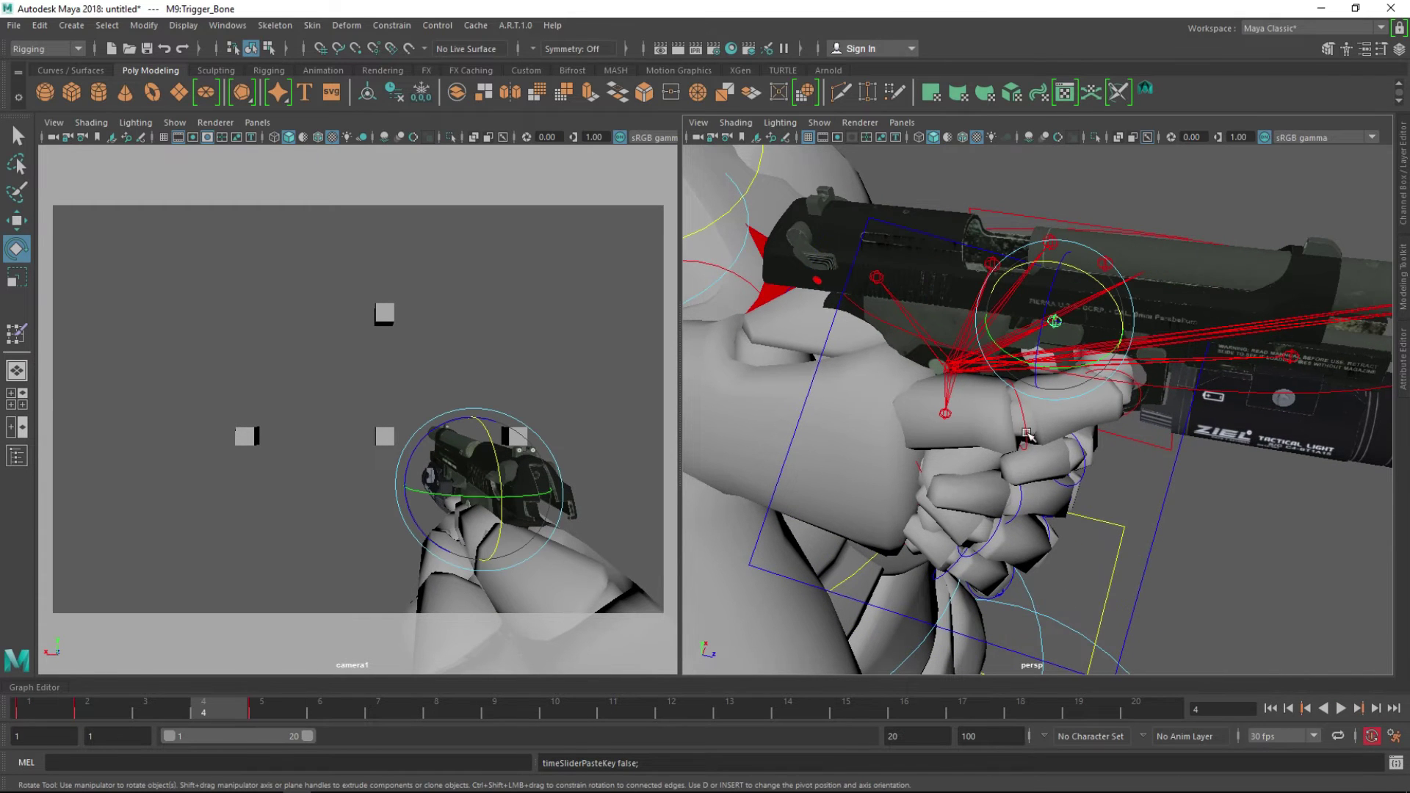
- Select index_finger_fk_ctrl_2_r and curl the finger onto the trigger at frame 2
{"action": "left_click", "coordinate": [1026, 419]}
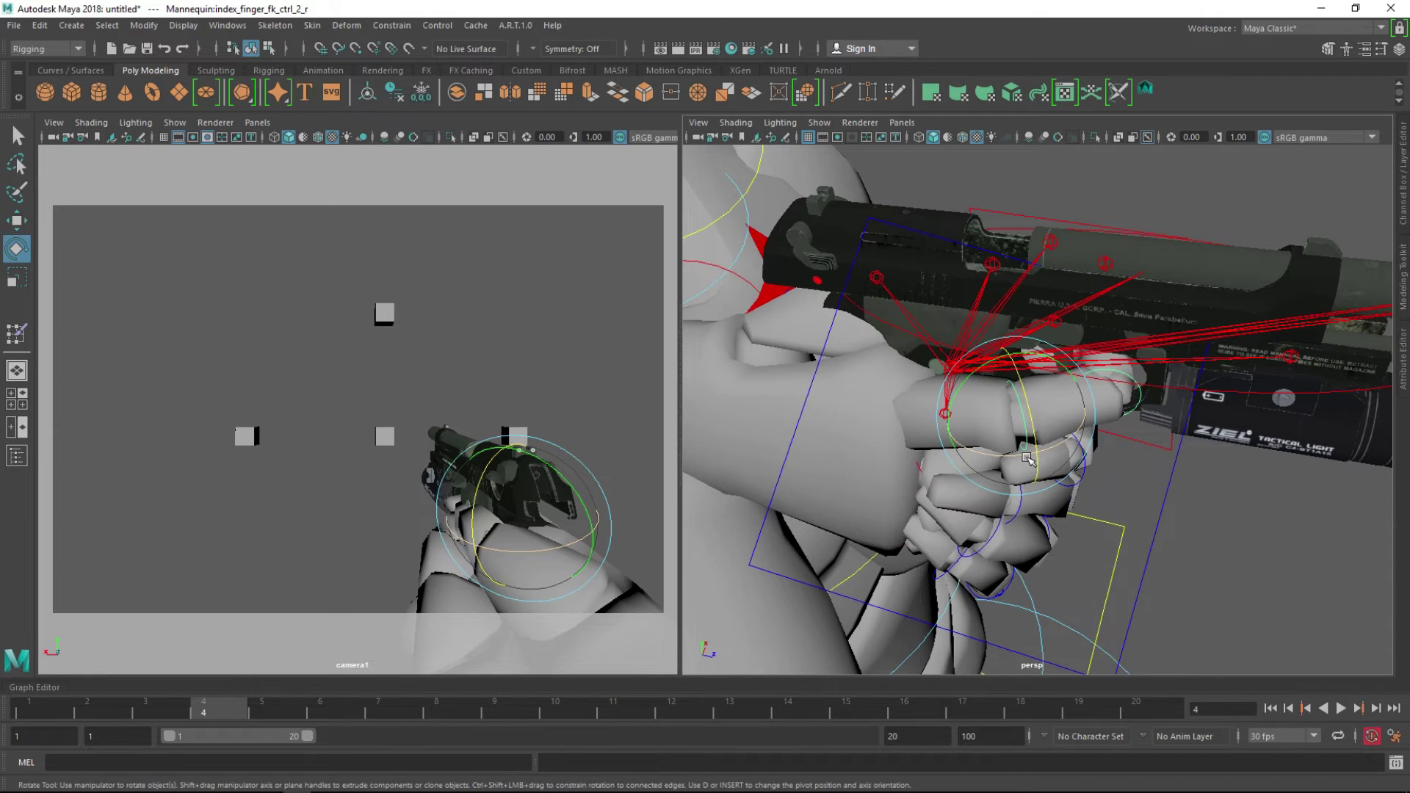
{"action": "left_click", "coordinate": [33, 711]}
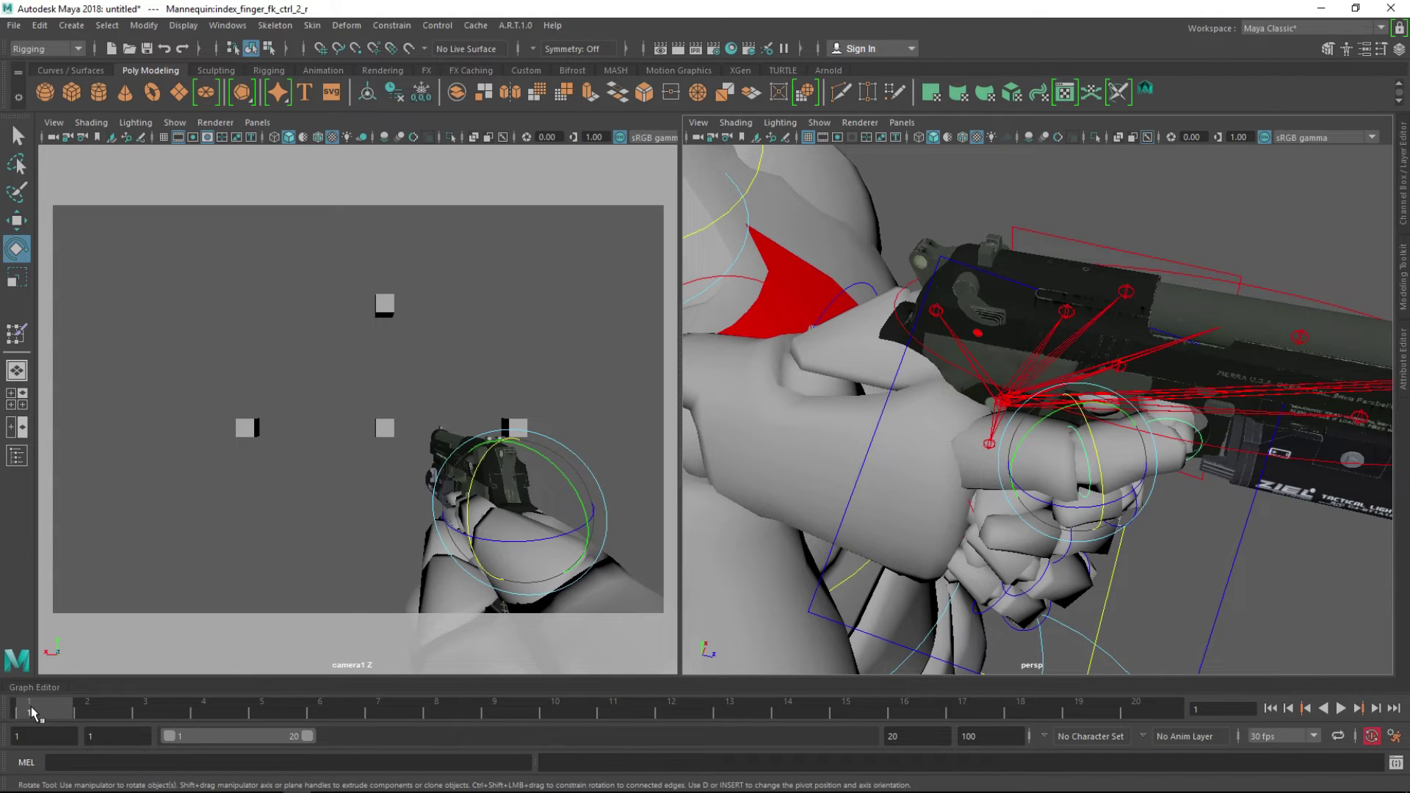
{"action": "key", "text": "alt+v"}
{"action": "key", "text": "alt+v"}
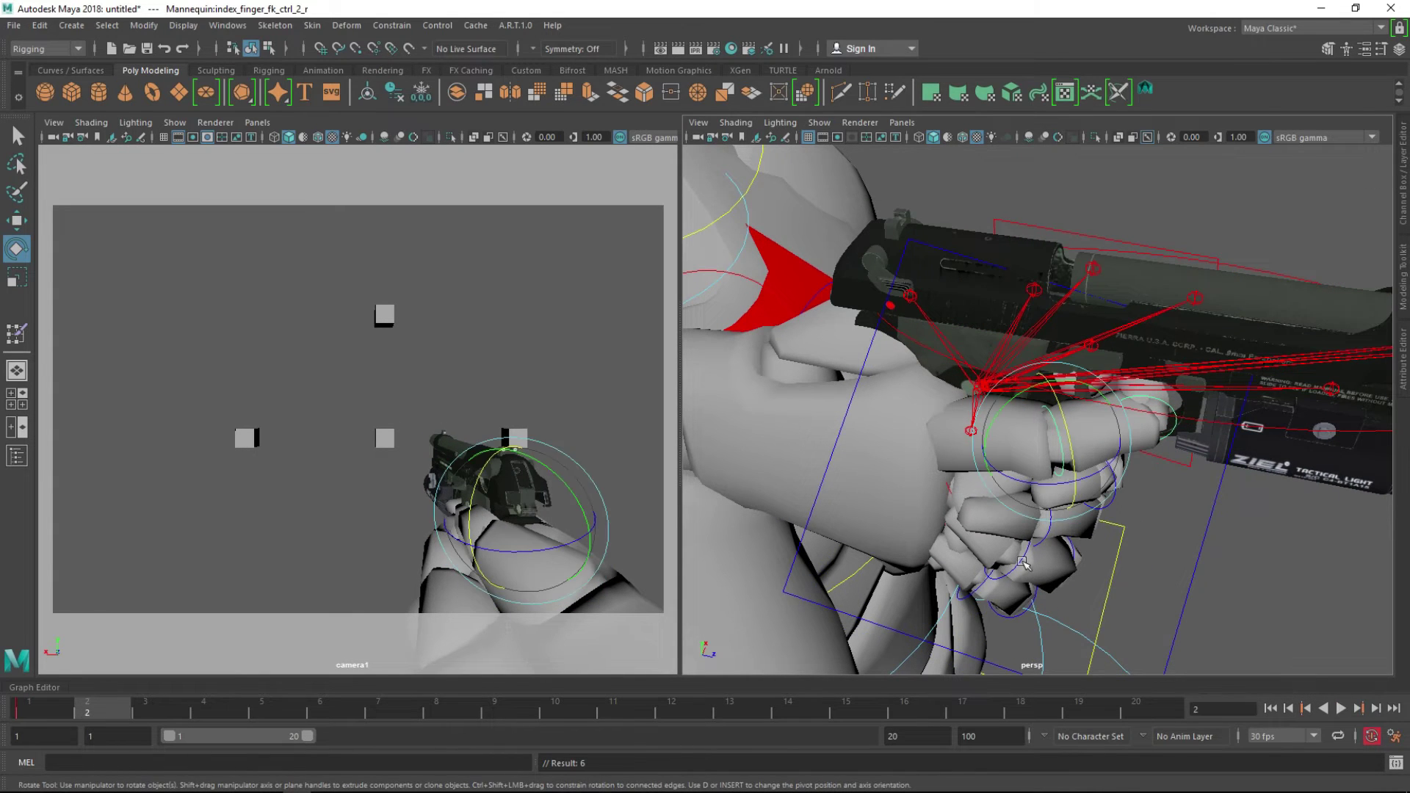
{"action": "left_click_drag", "start_coordinate": [1037, 484], "coordinate": [1065, 486]}
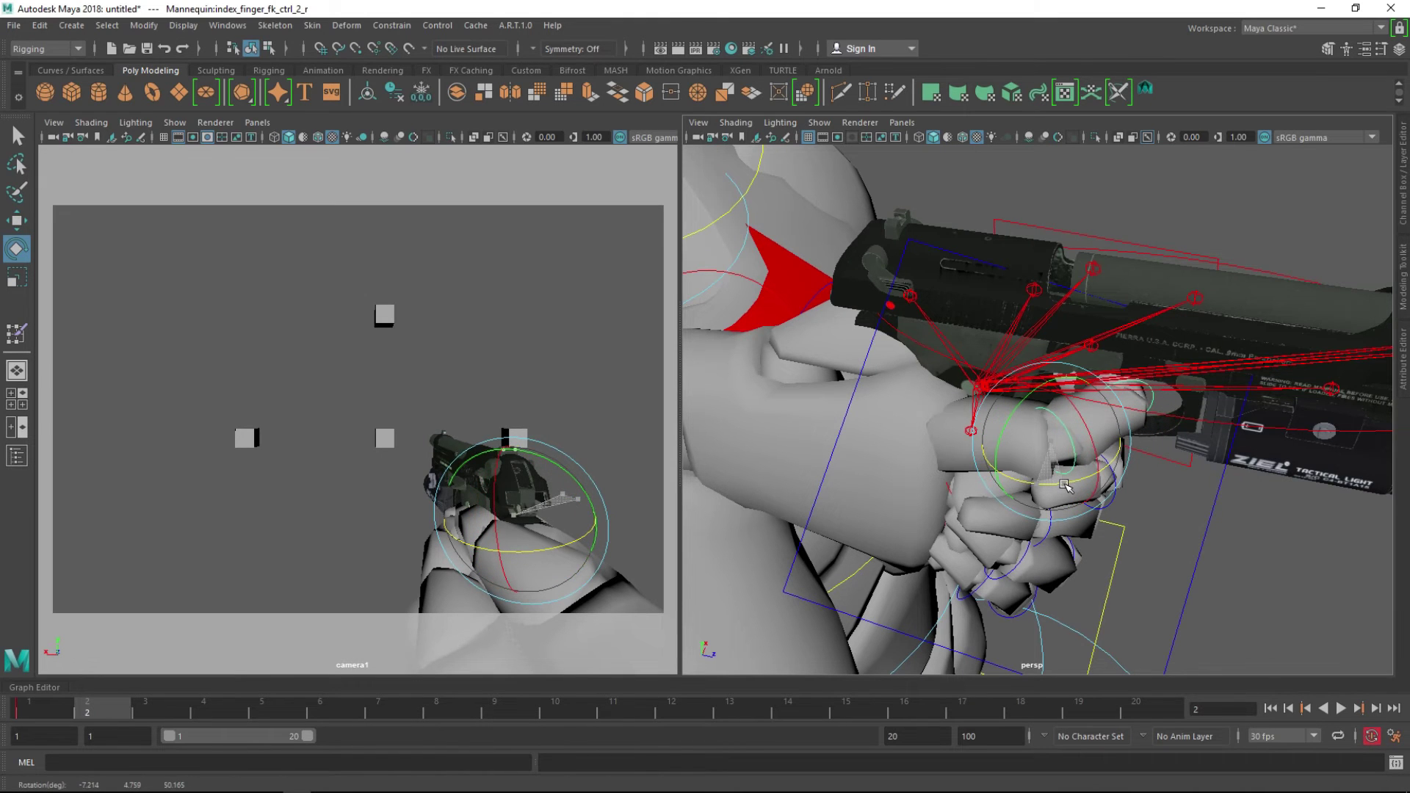
{"action": "mouse_move", "coordinate": [1066, 485]}
{"action": "left_mouse_down", "text": "alt"}
{"action": "mouse_move", "coordinate": [1329, 470]}
{"action": "mouse_move", "coordinate": [1249, 514]}
{"action": "left_mouse_up", "text": "alt"}
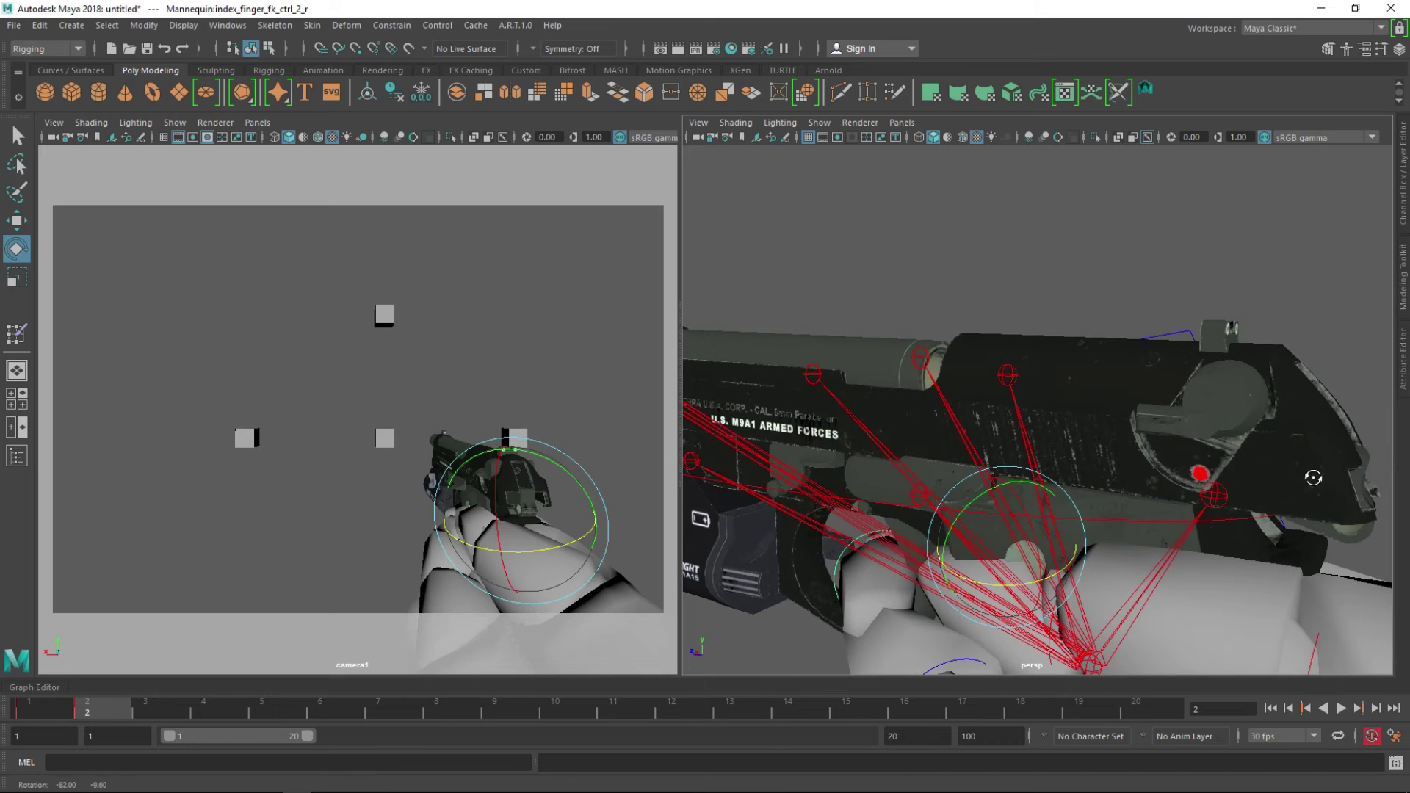
{"action": "left_click_drag", "start_coordinate": [1012, 567], "coordinate": [988, 580]}
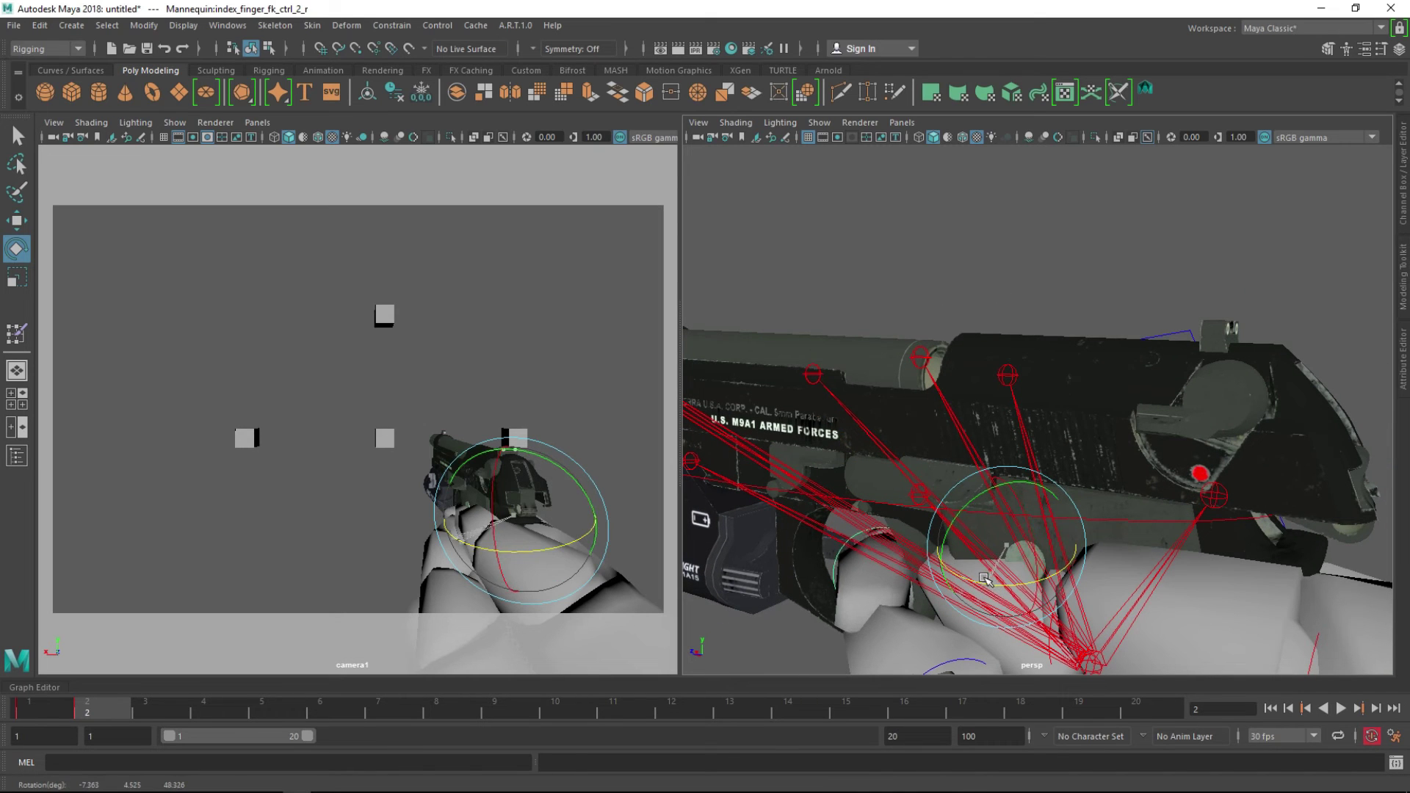
{"action": "left_click_drag", "start_coordinate": [971, 522], "coordinate": [971, 528]}
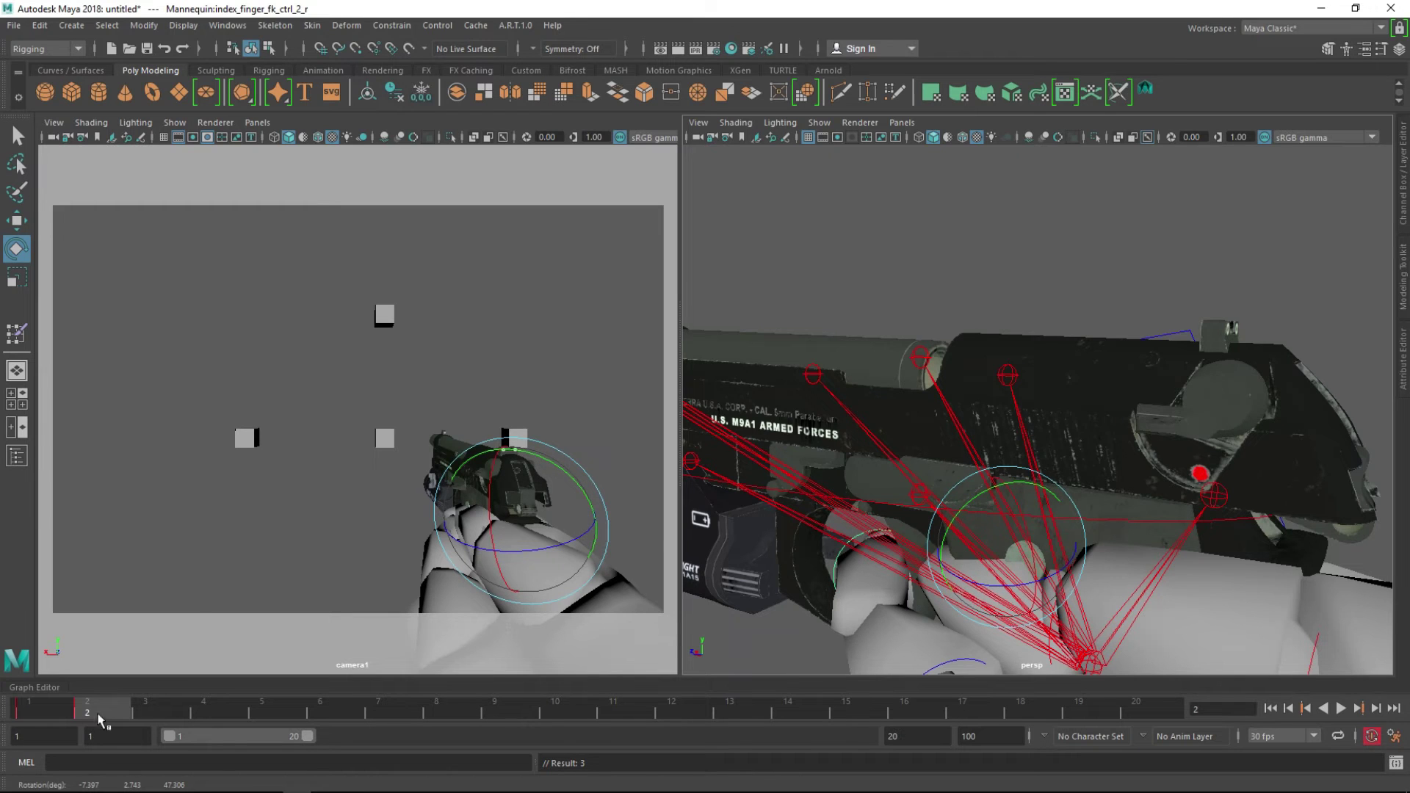
- Copy the finger's frame-1 rest key and paste it at frame 7
{"action": "left_click", "coordinate": [38, 704]}
{"action": "right_click", "coordinate": [37, 704]}
{"action": "mouse_move", "coordinate": [68, 493]}
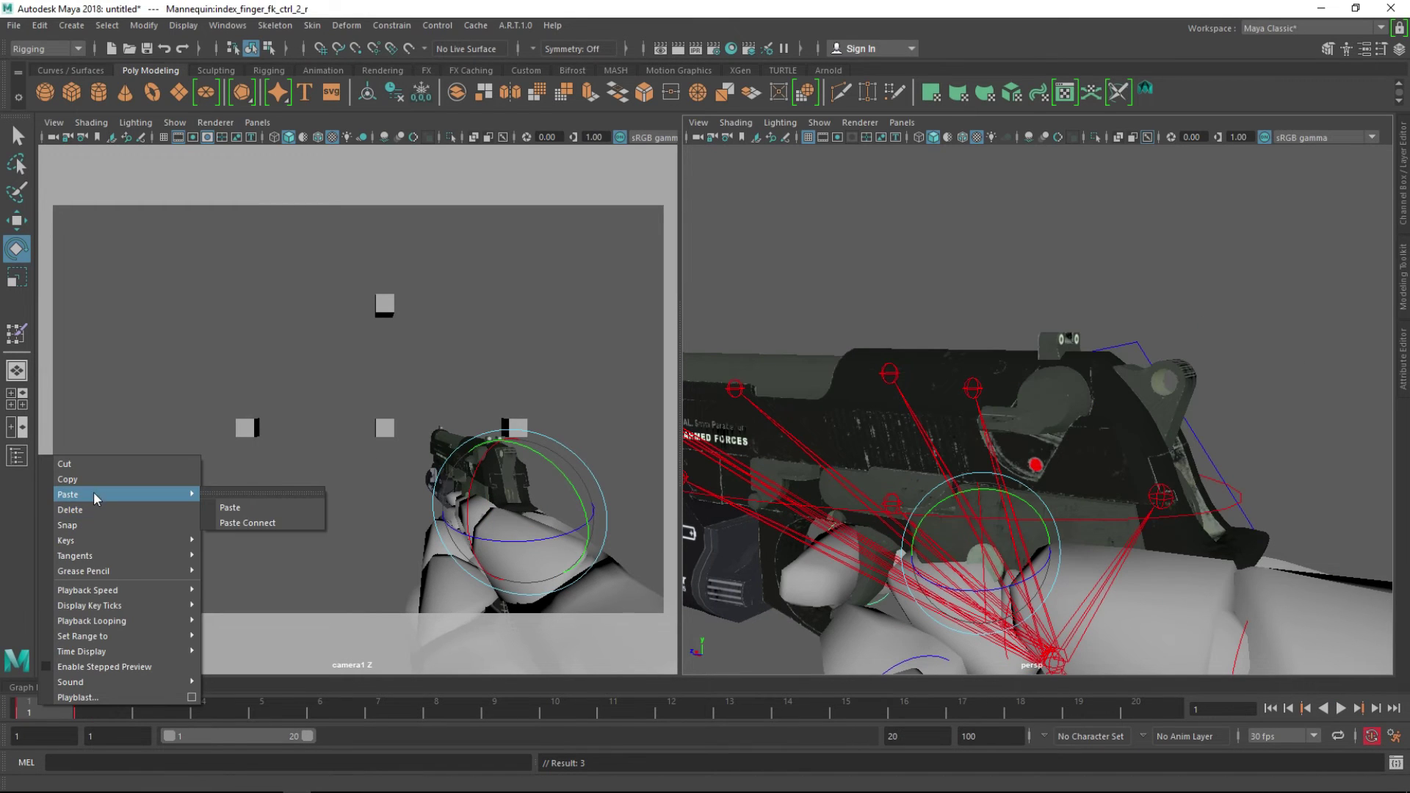
{"action": "left_click", "coordinate": [99, 480]}
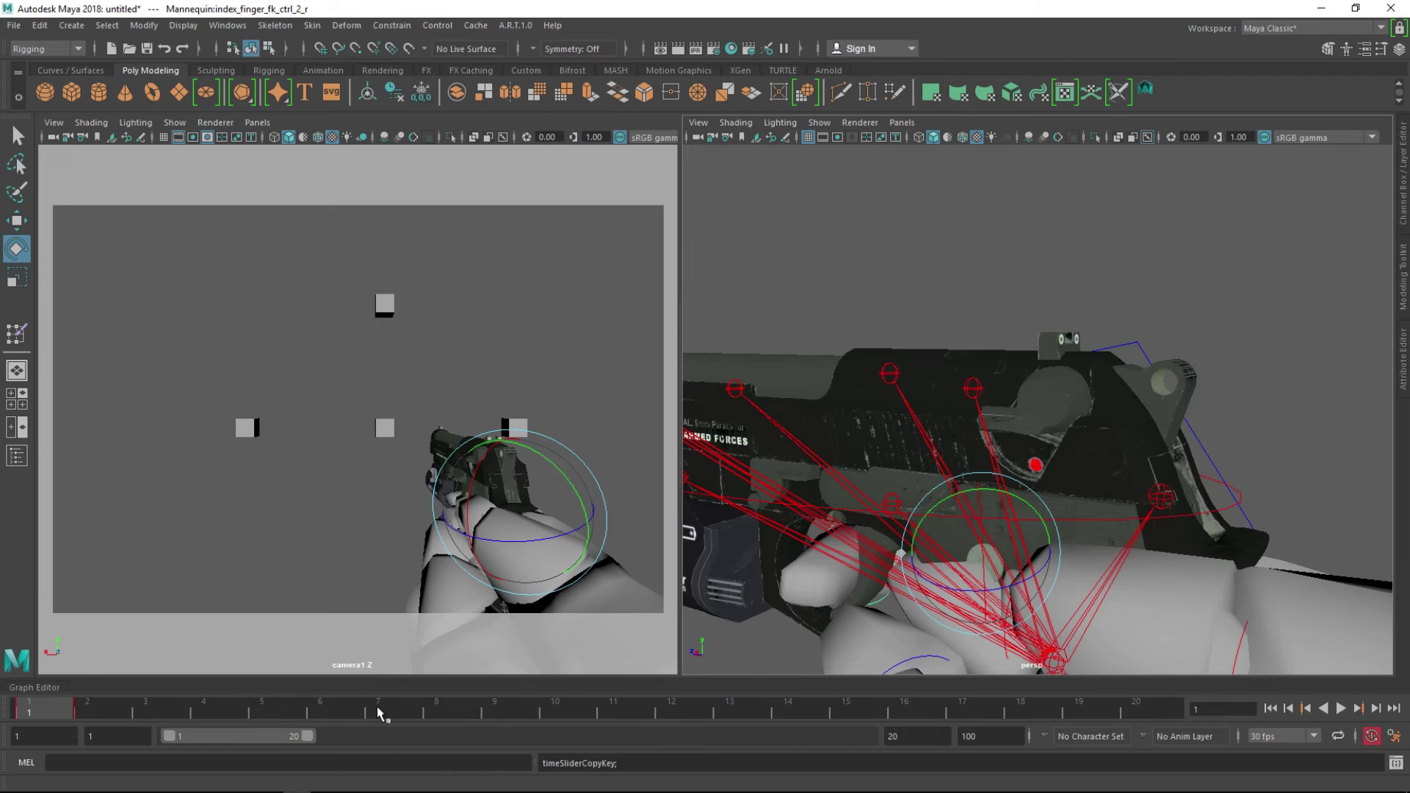
{"action": "left_click", "coordinate": [380, 711]}
{"action": "right_click", "coordinate": [380, 711]}
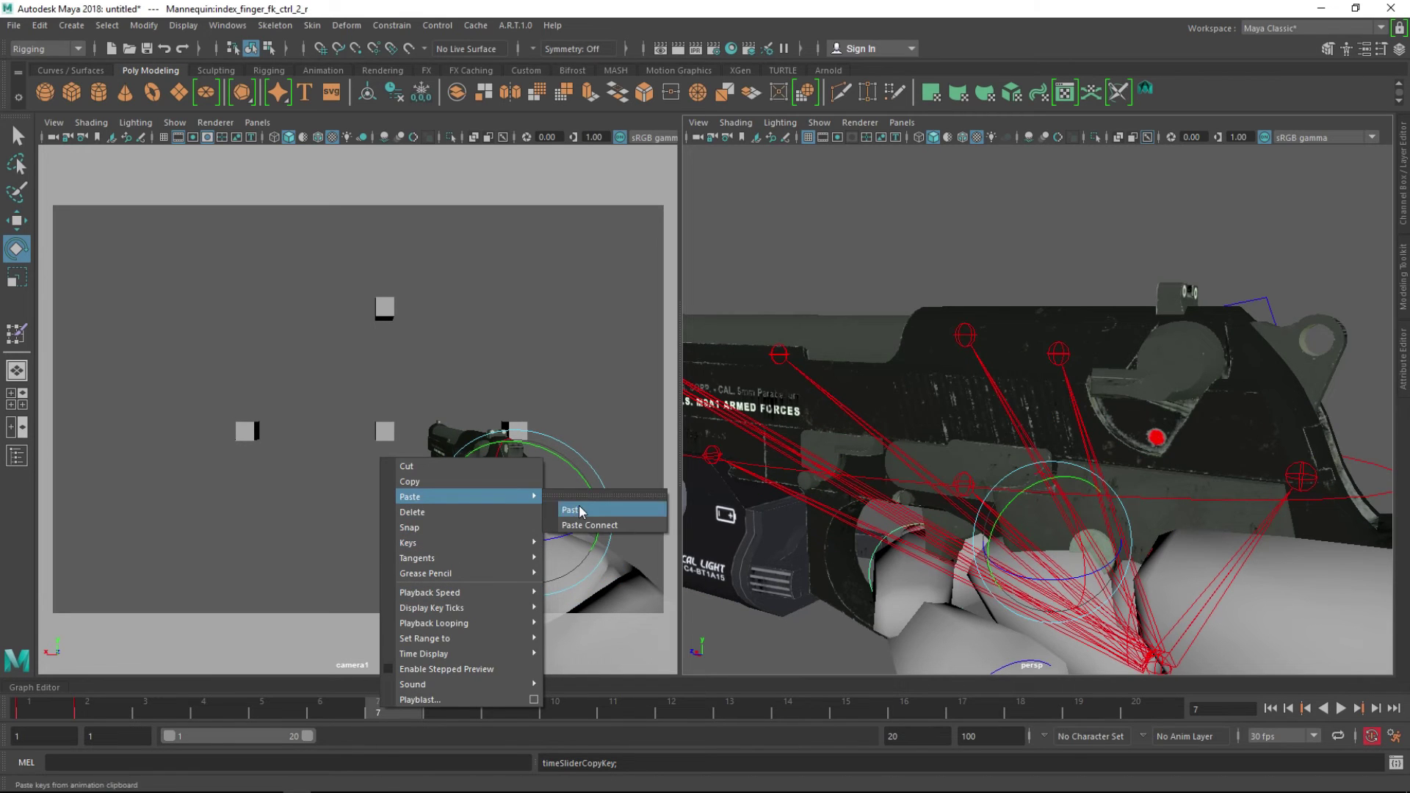
{"action": "left_click", "coordinate": [580, 512]}
- Play the finger pull back twice and return to frame 1
{"action": "left_click", "coordinate": [1341, 711]}
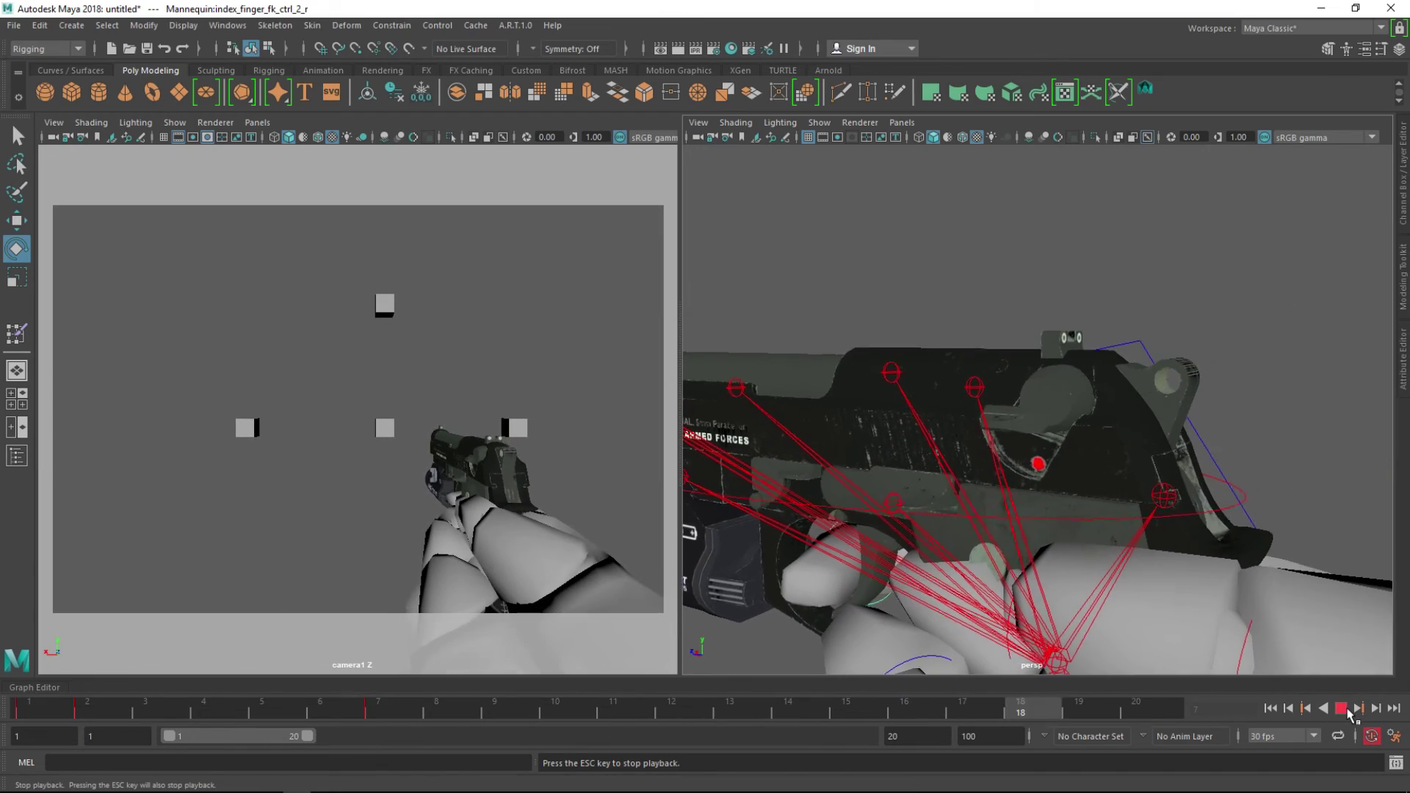
{"action": "left_click", "coordinate": [1349, 713]}
{"action": "key", "text": "alt+v"}
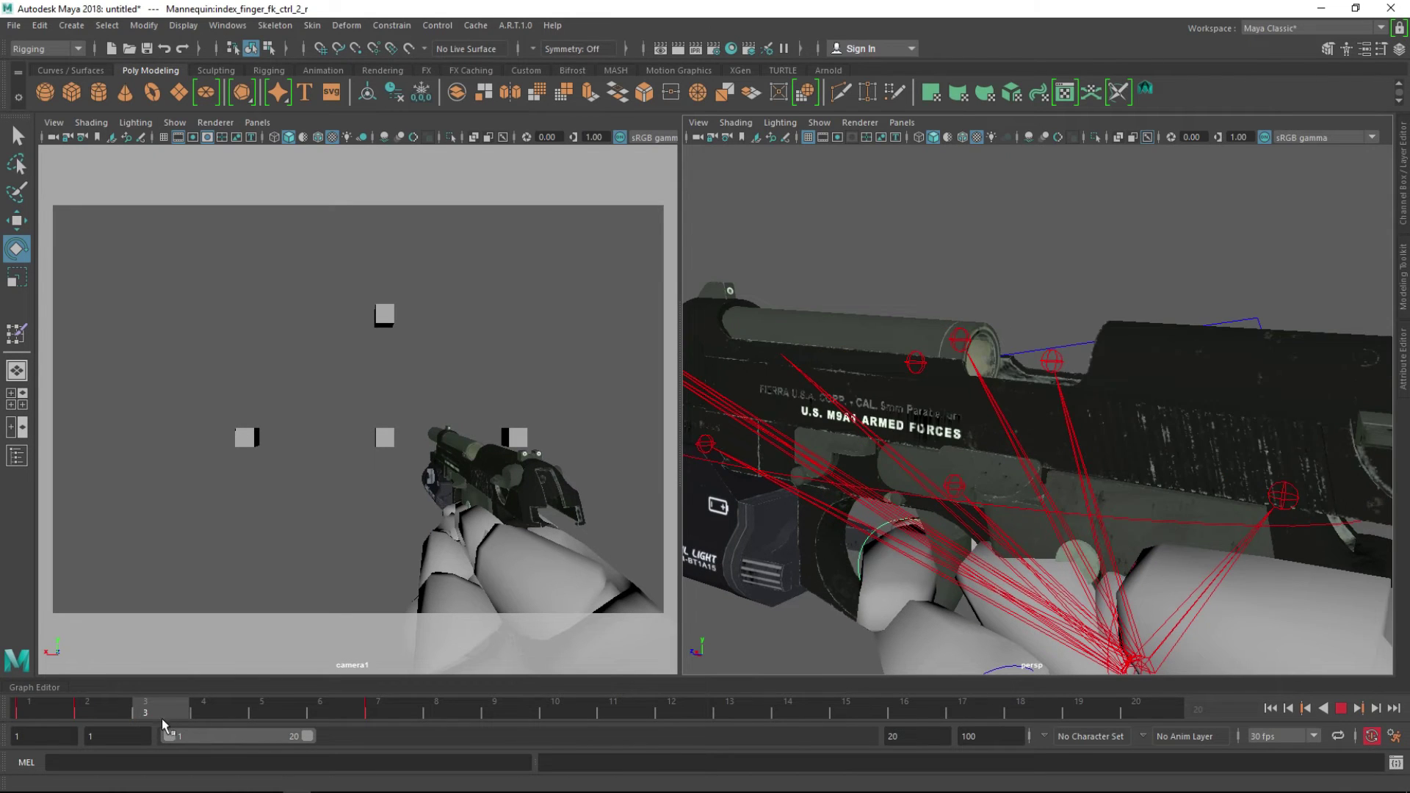
{"action": "left_click", "coordinate": [58, 709]}
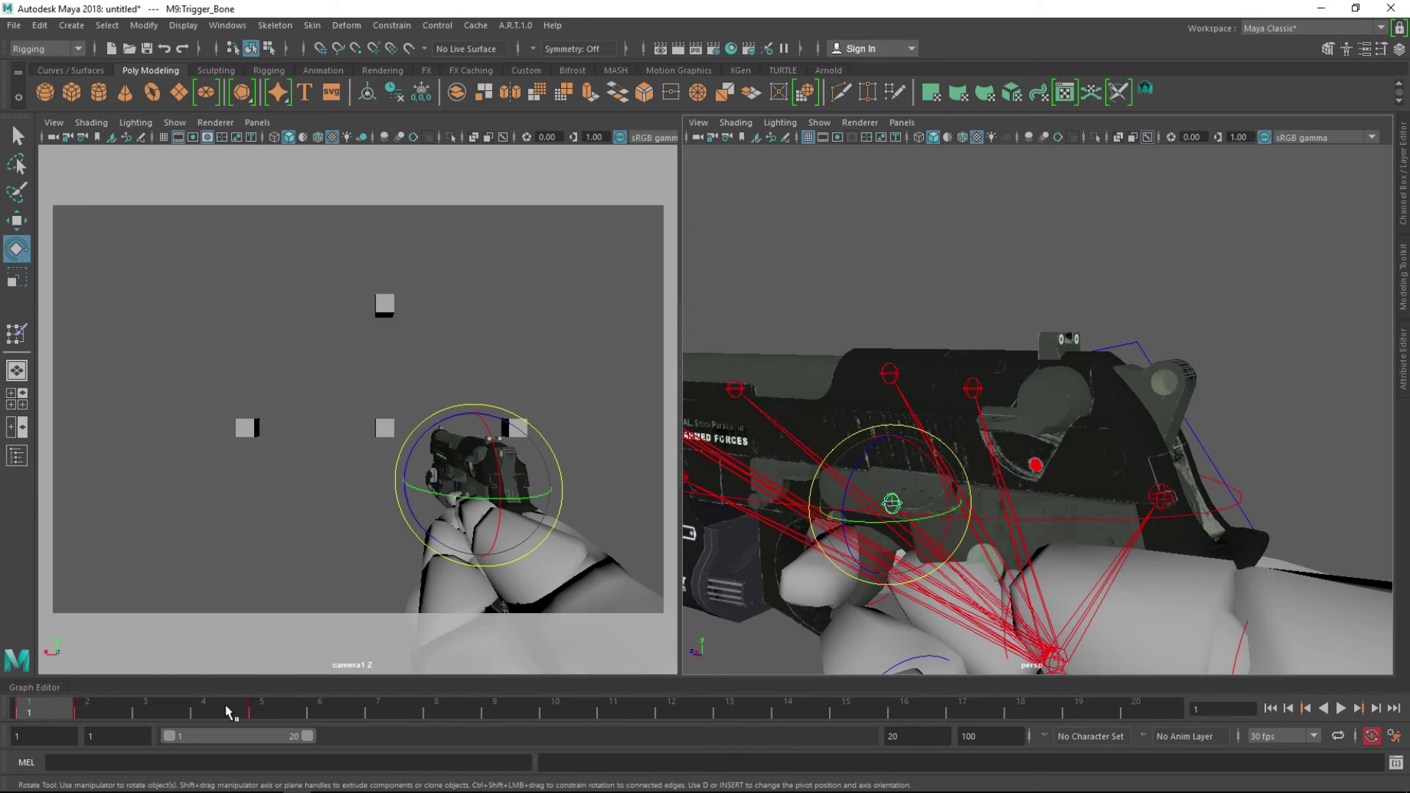
- Cut the trigger's key at frame 5 and paste it at frame 7
{"action": "left_click", "coordinate": [257, 709]}
{"action": "right_click", "coordinate": [259, 709]}
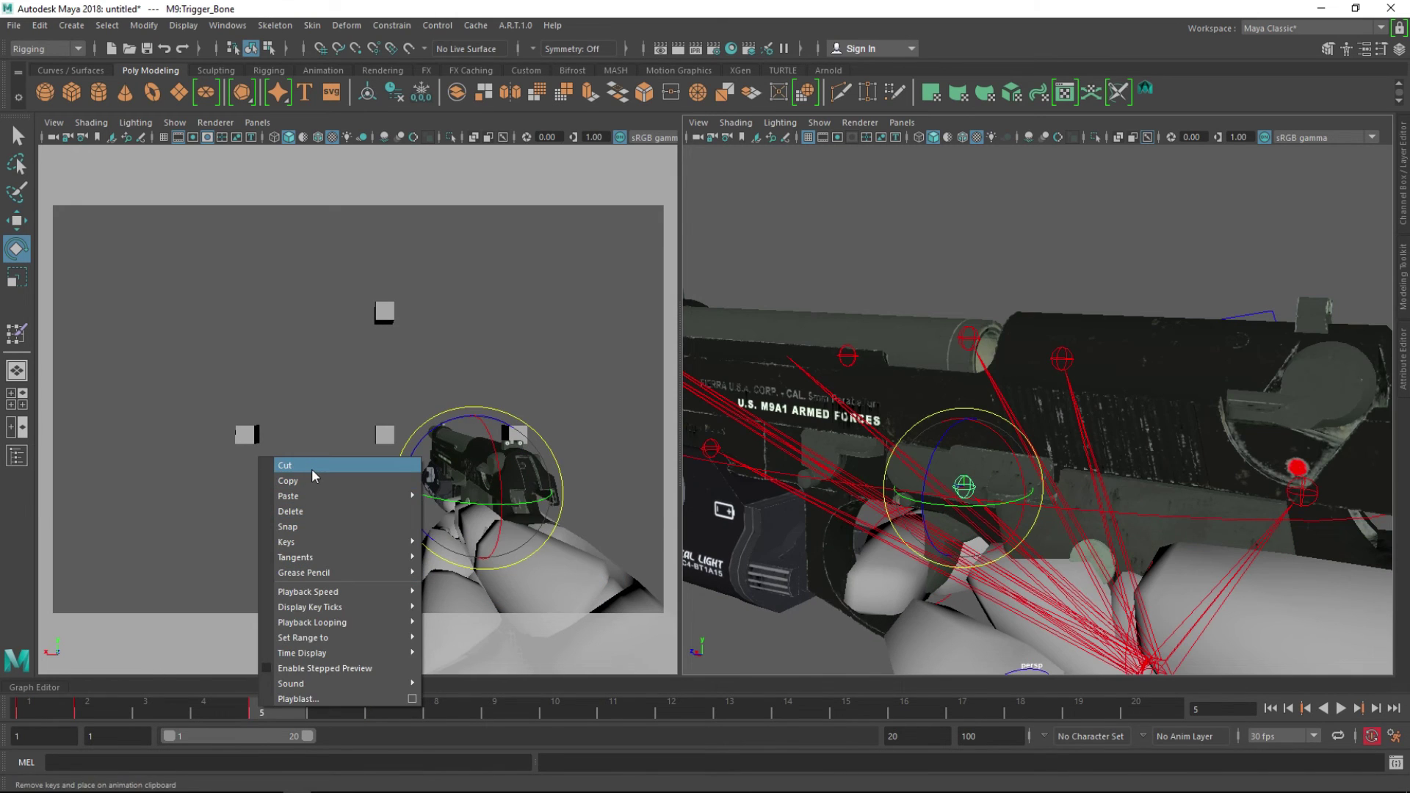
{"action": "left_click", "coordinate": [314, 475]}
{"action": "left_click", "coordinate": [376, 711]}
{"action": "right_click", "coordinate": [376, 711]}
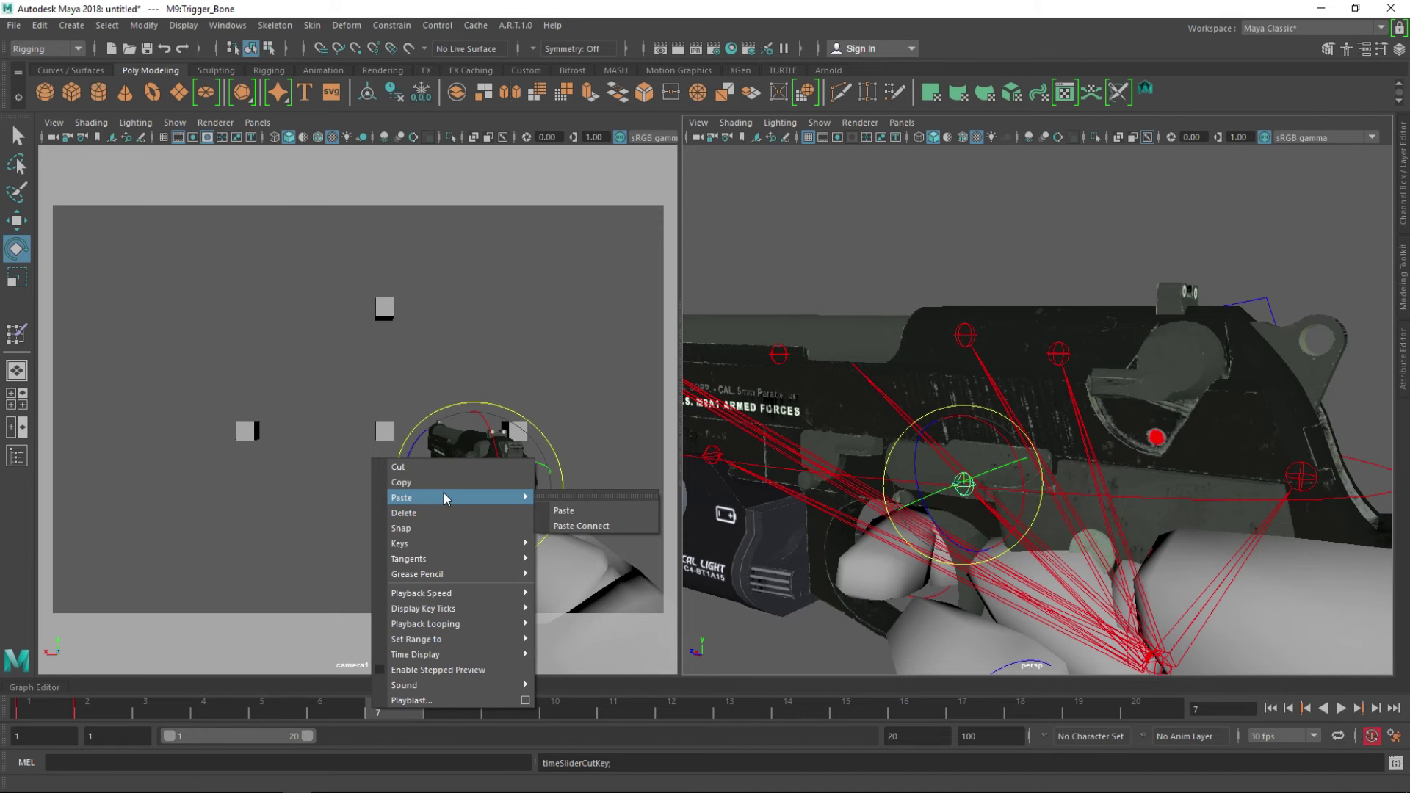
{"action": "left_click", "coordinate": [563, 510]}
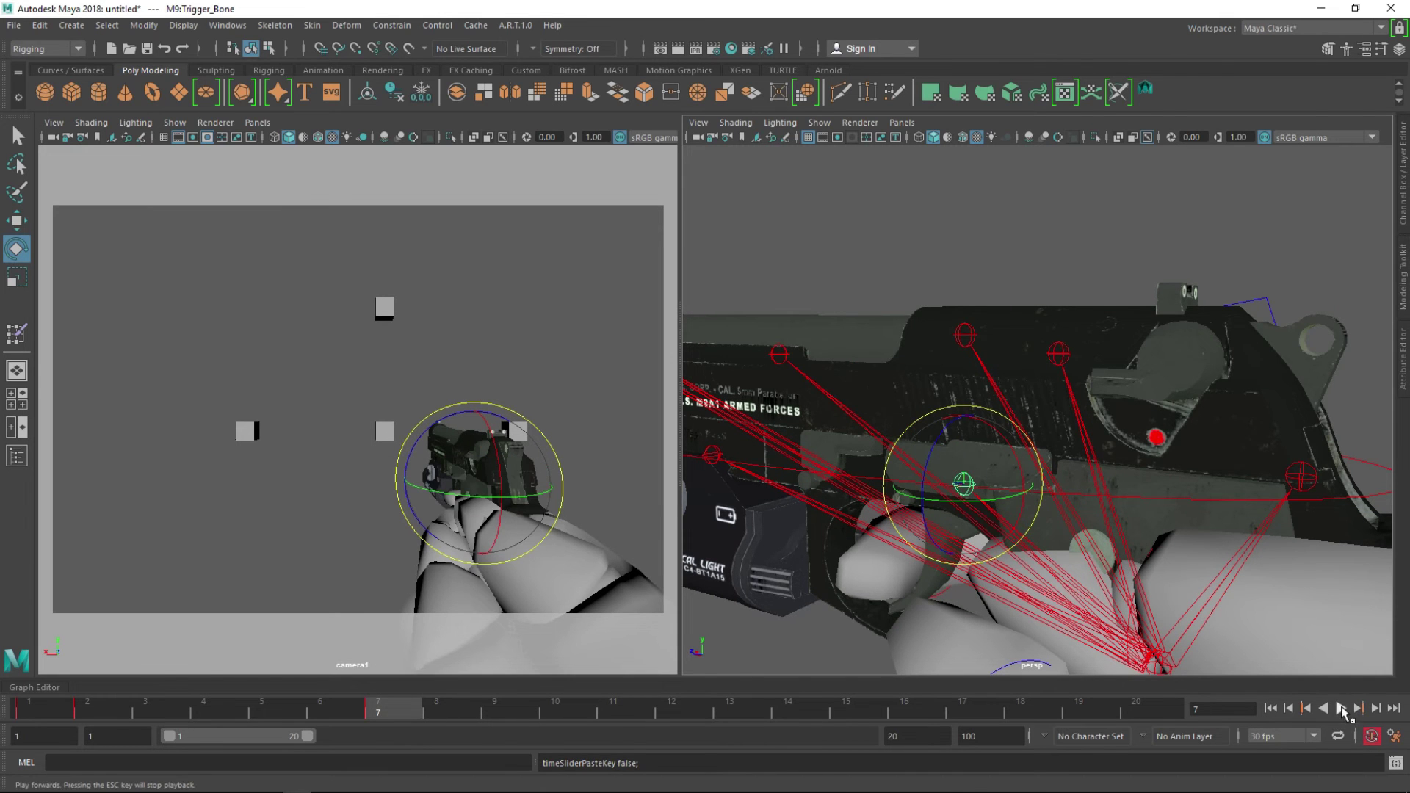
- Play back the new trigger timing, orbiting around the hand and pistol, then stop
{"action": "left_click", "coordinate": [1341, 709]}
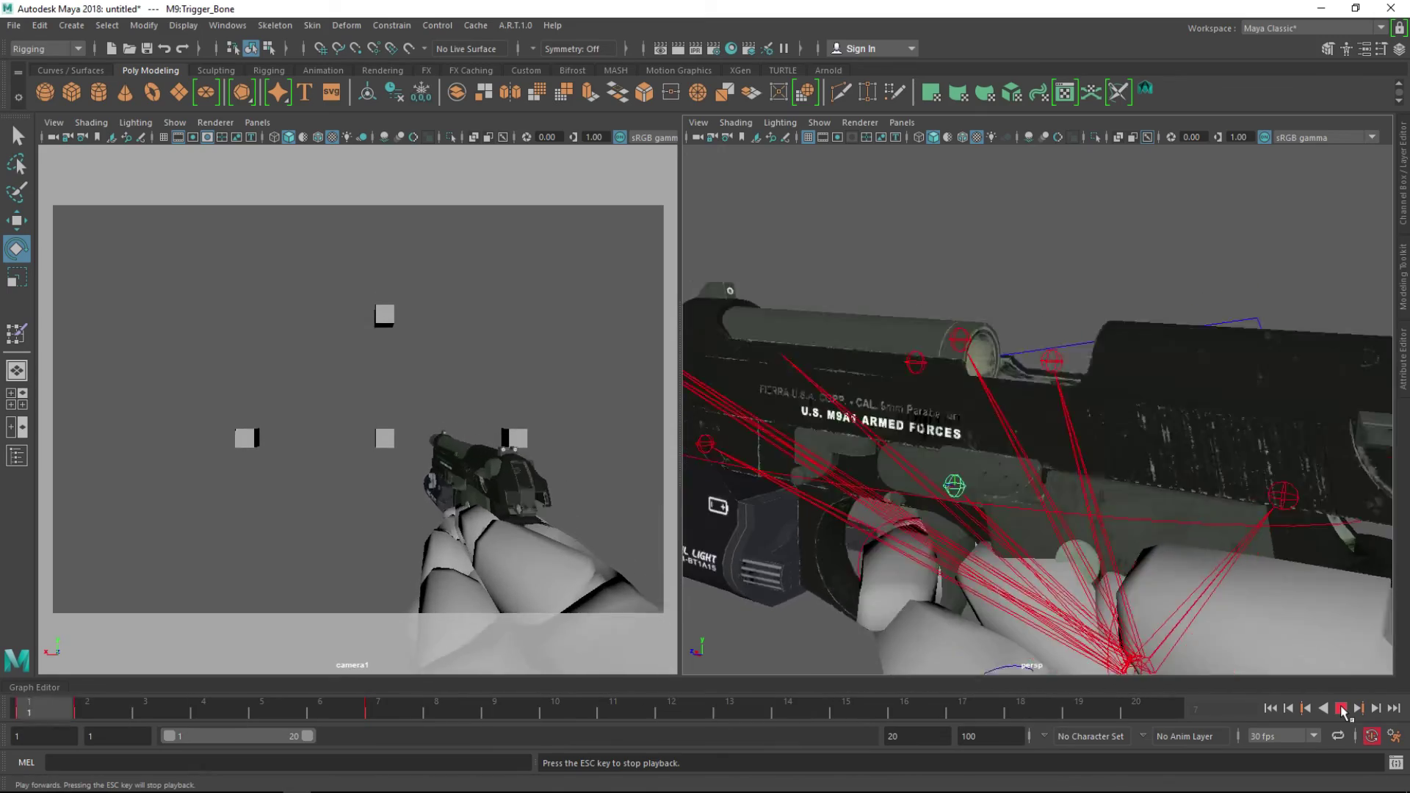
{"action": "scroll", "coordinate": [1023, 427], "scroll_direction": "down", "scroll_amount": 5}
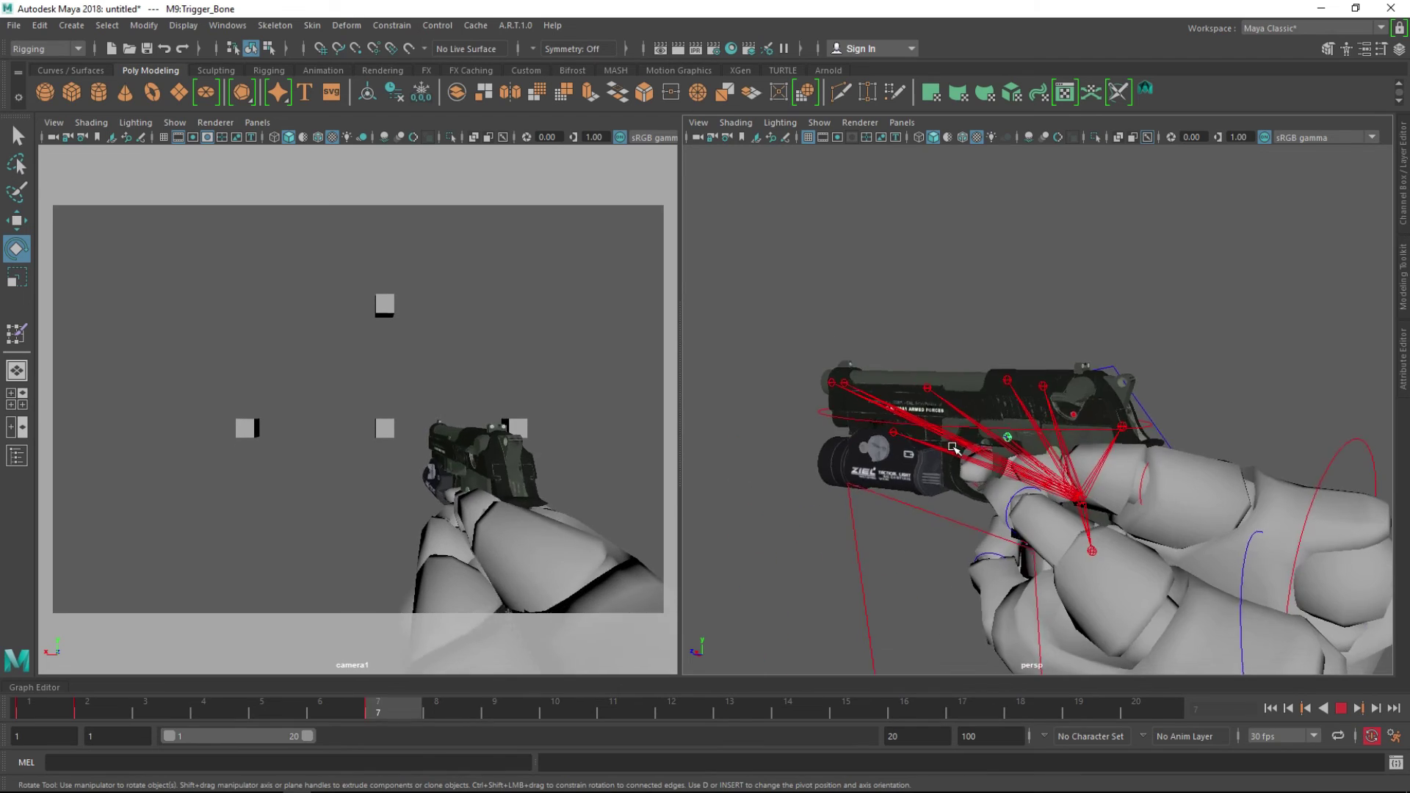
{"action": "left_click_drag", "start_coordinate": [953, 448], "coordinate": [898, 468], "text": "alt"}
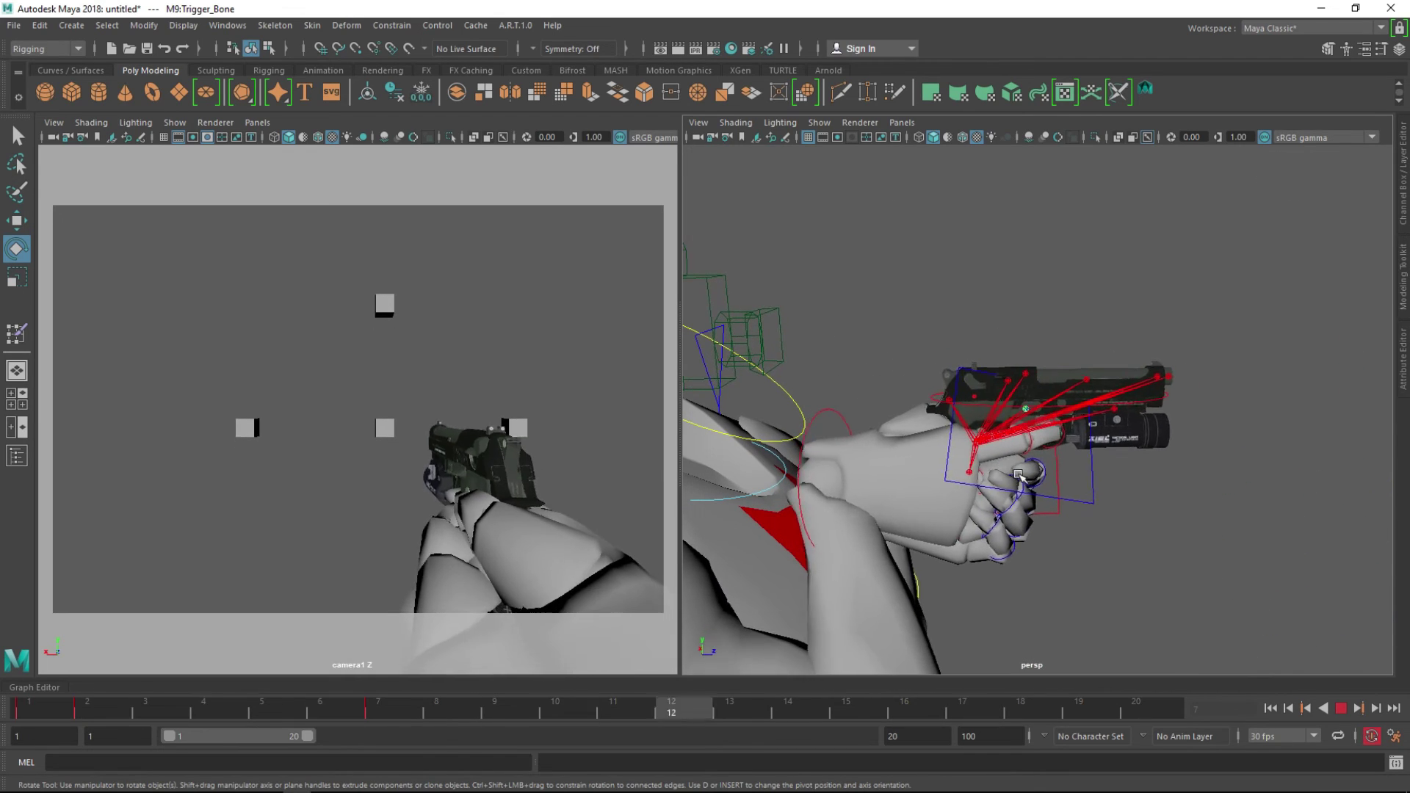
{"action": "left_click", "coordinate": [894, 293]}
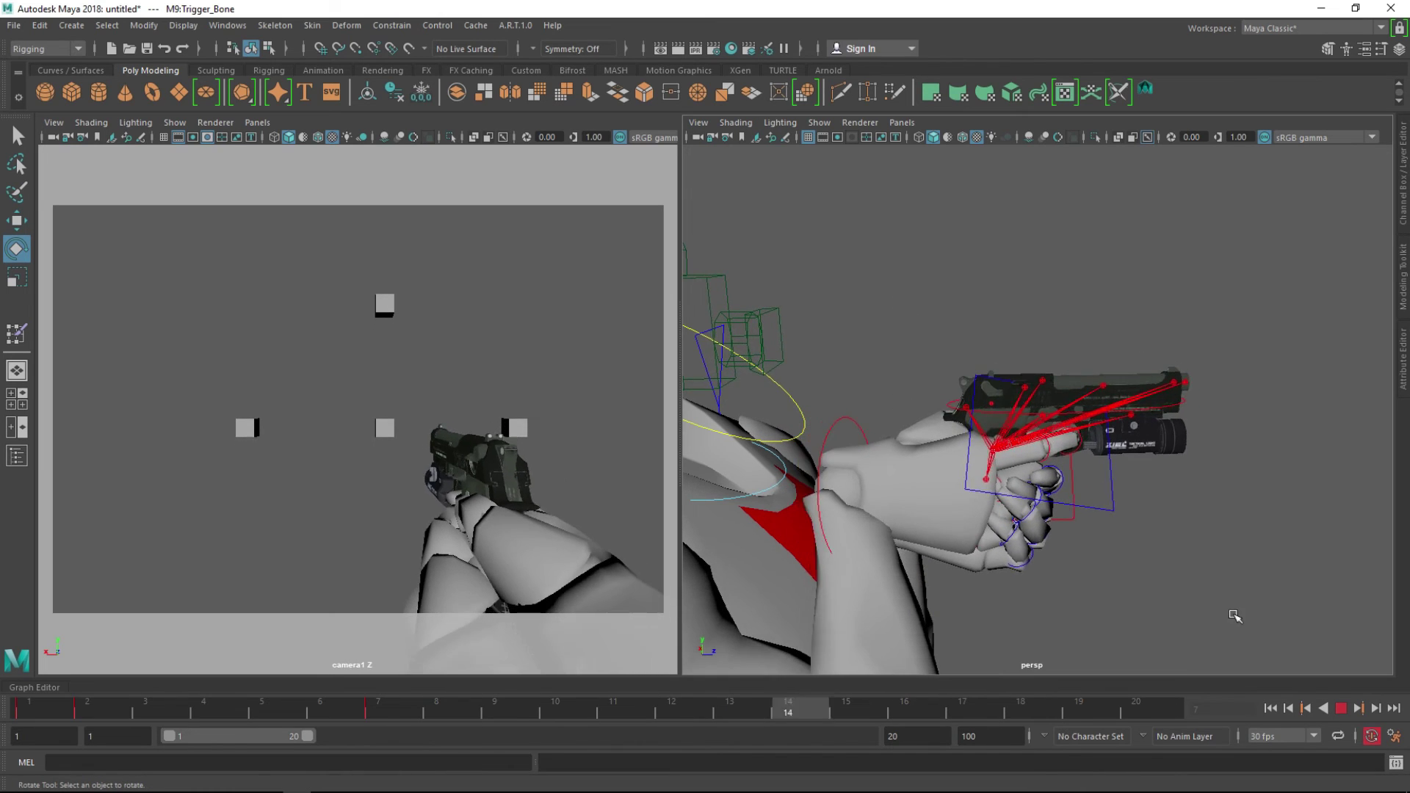
{"action": "left_click", "coordinate": [1340, 708]}
- Attach the M1911 single-shot gunshot sound to the time slider and preview the recoil with audio
{"action": "right_click", "coordinate": [418, 711]}
{"action": "mouse_move", "coordinate": [448, 683]}
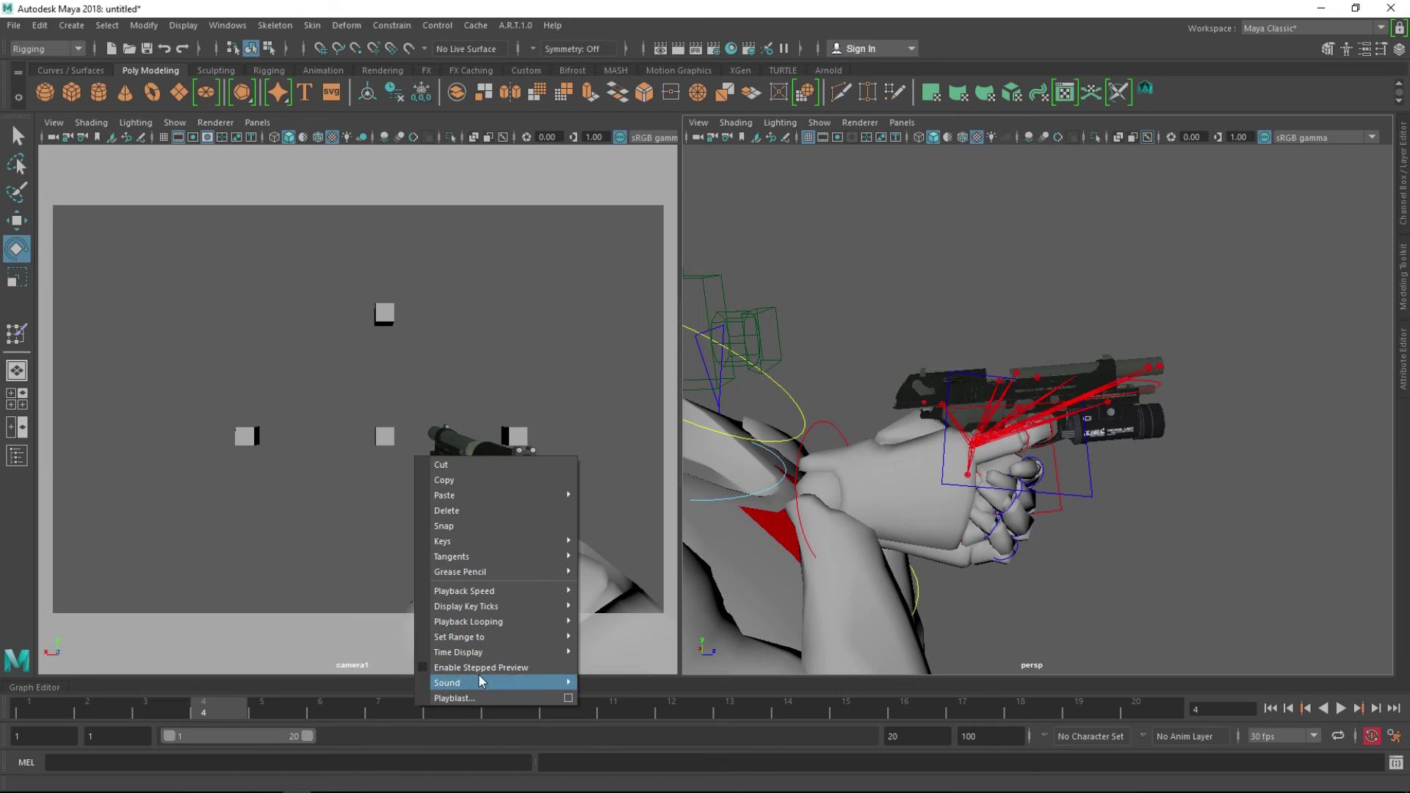
{"action": "left_click", "coordinate": [609, 730]}
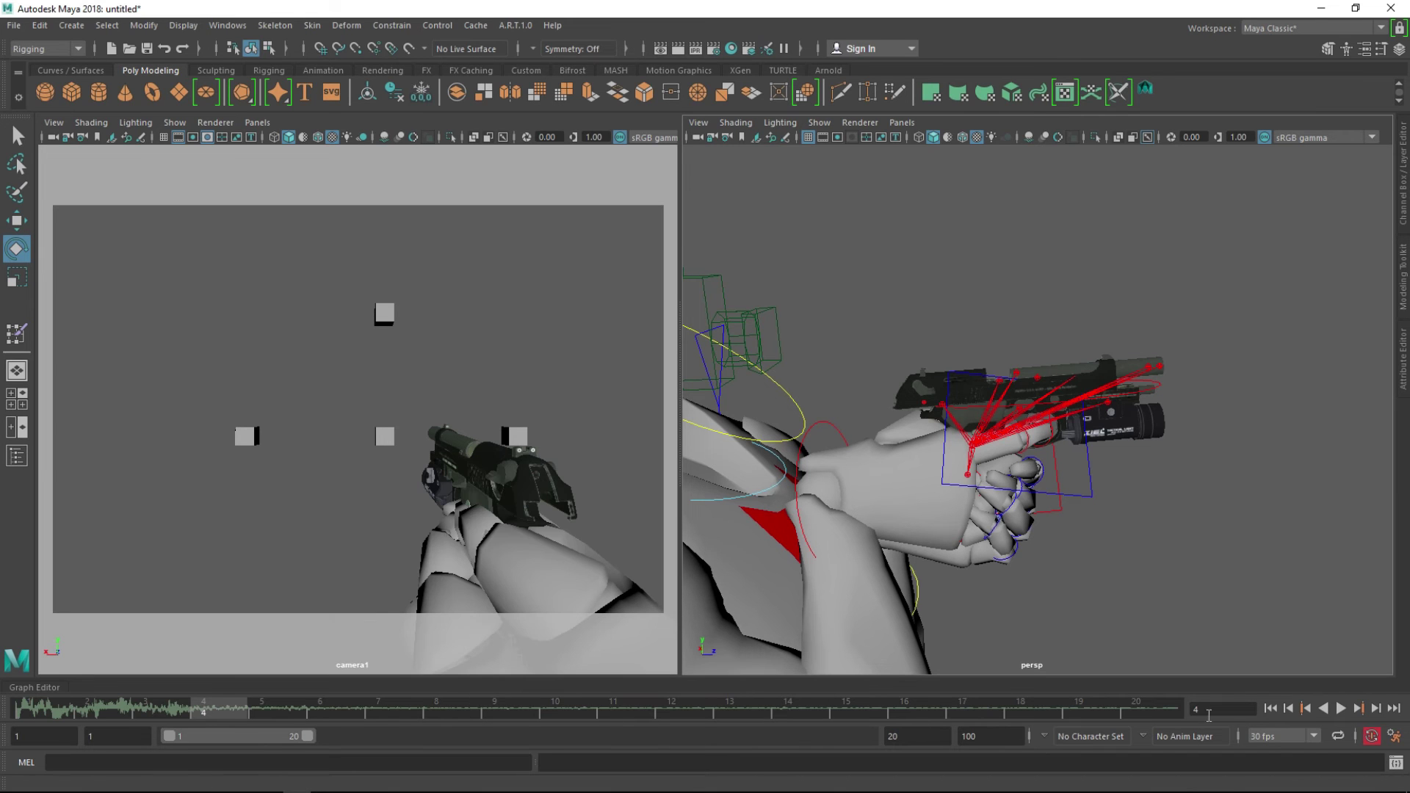
{"action": "left_click", "coordinate": [1339, 708]}
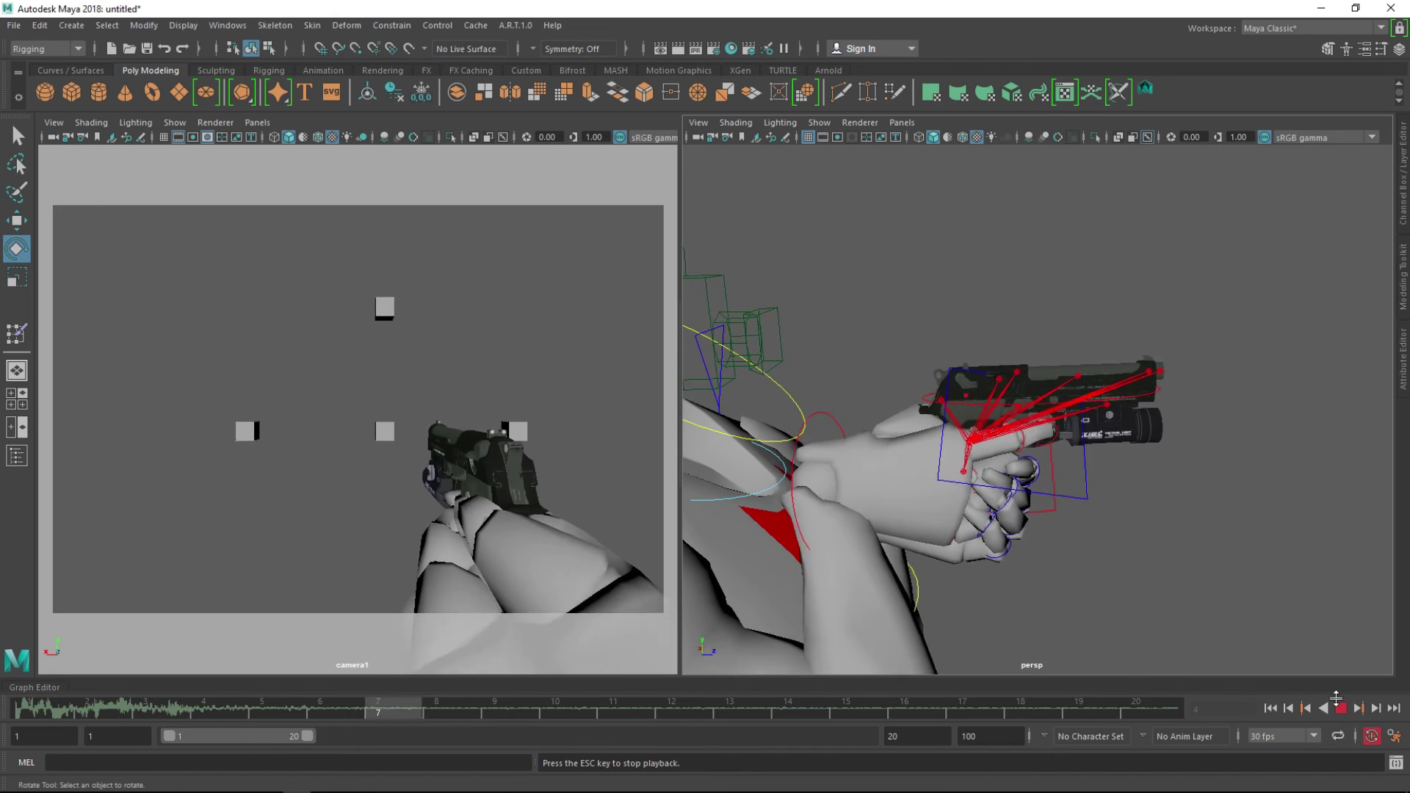
{"action": "key", "text": "Escape"}
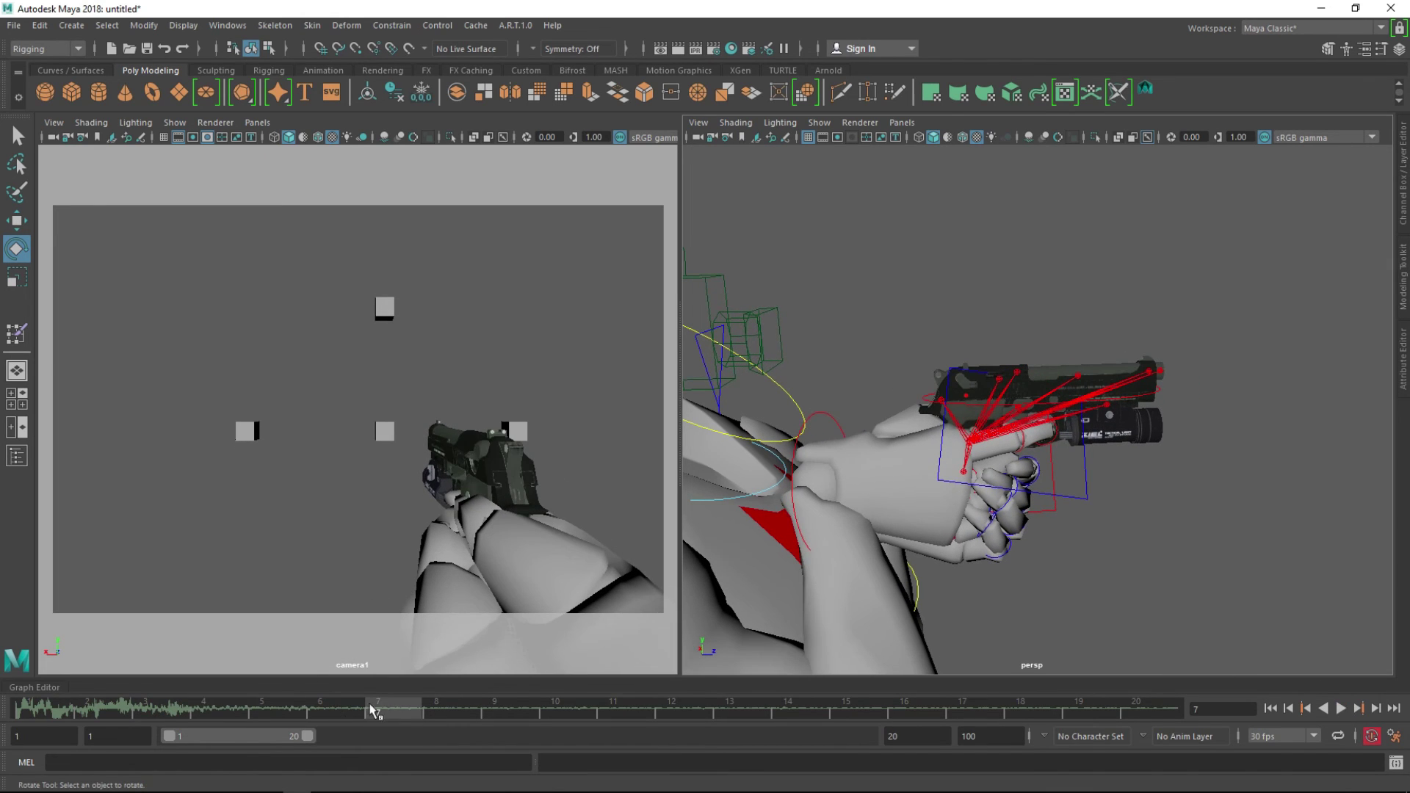
{"action": "key", "text": "alt+v"}
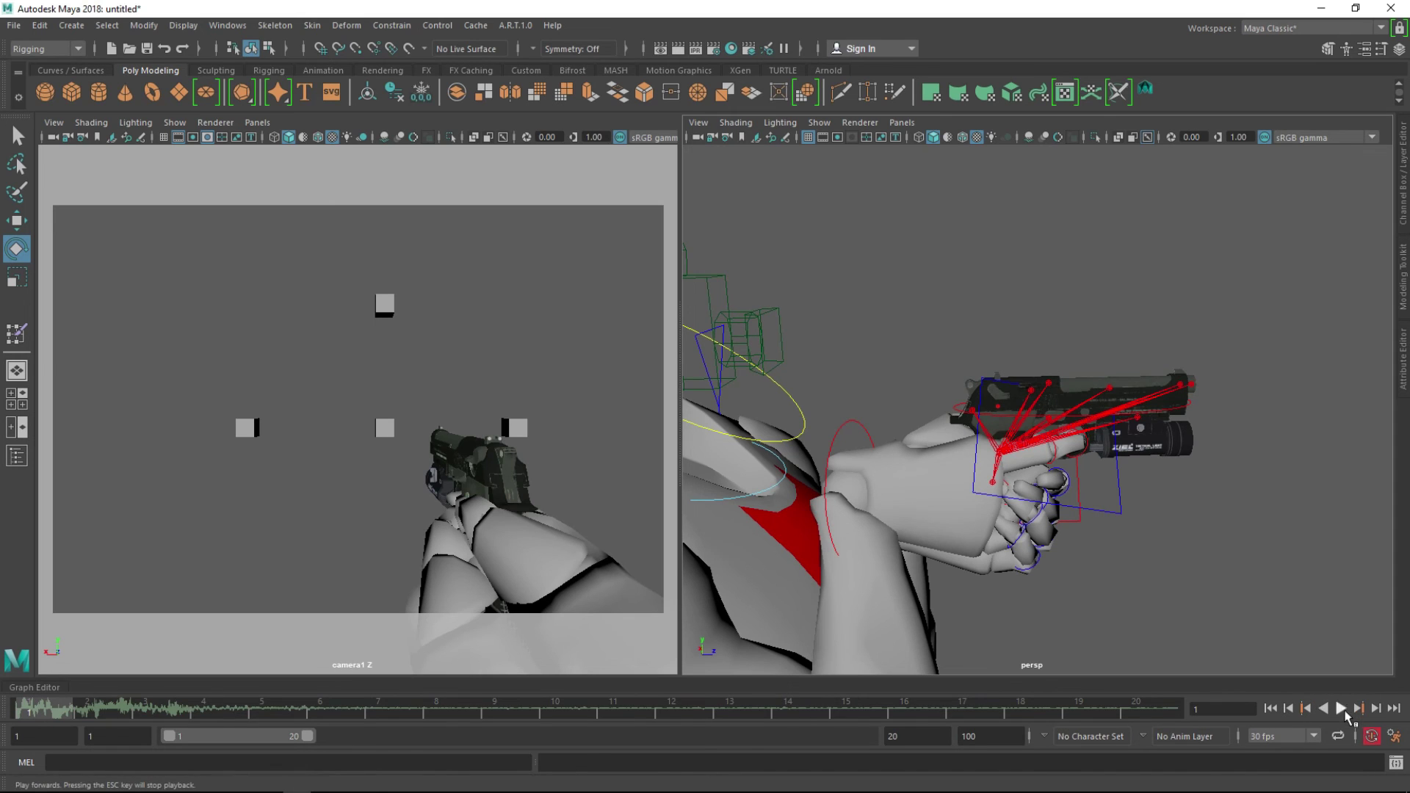
{"action": "left_click", "coordinate": [1343, 709]}
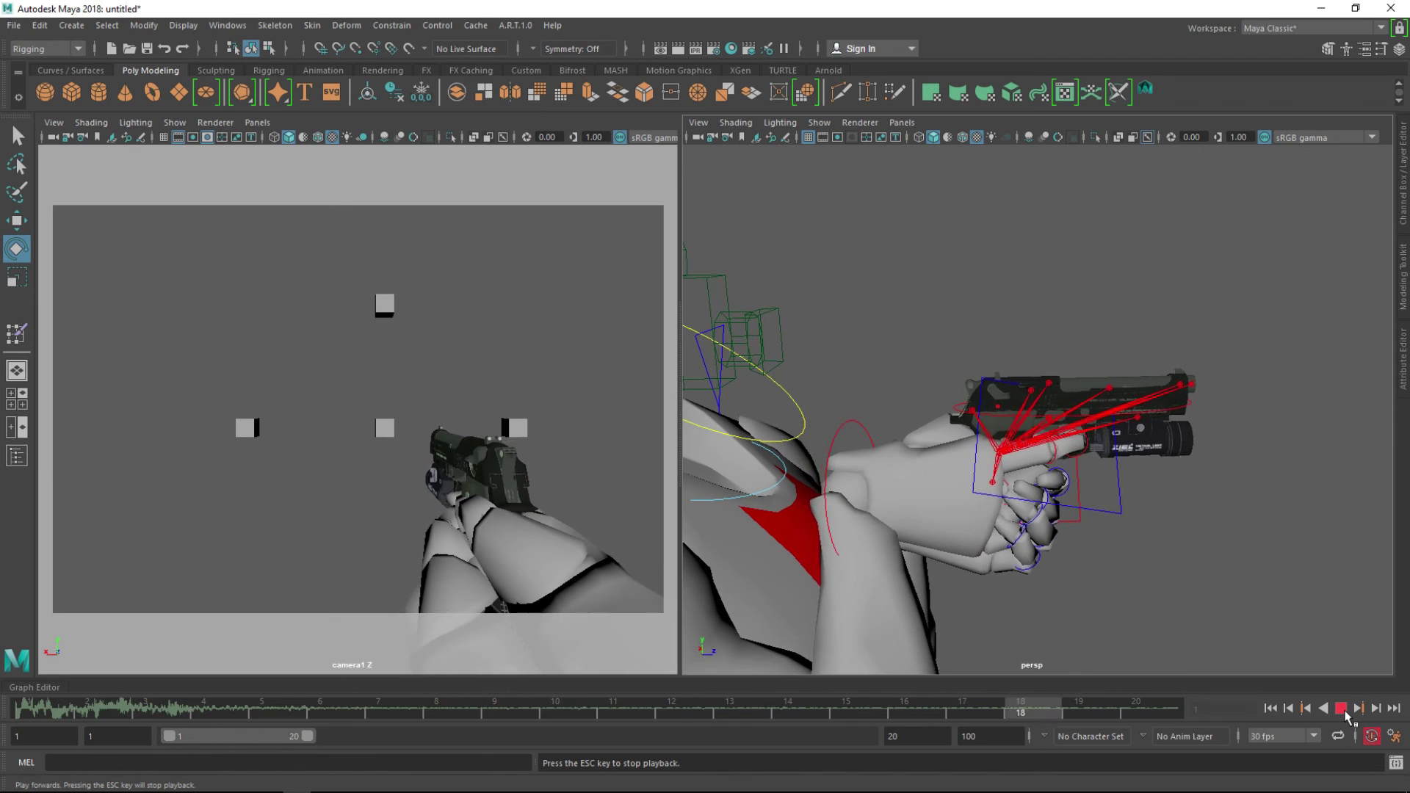
{"action": "left_click", "coordinate": [1344, 710]}
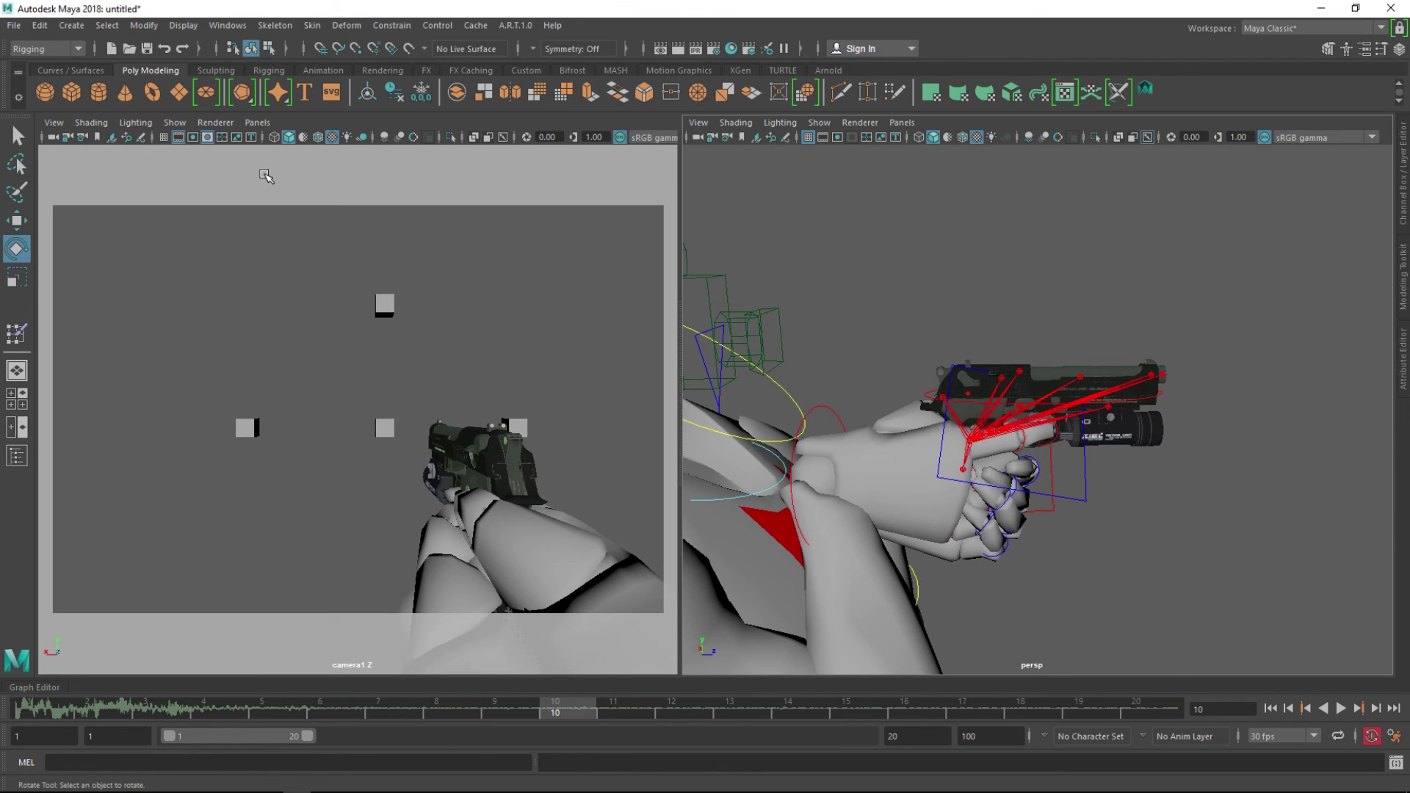
- Watch the recoil in a maximized camera1 view, then maximize the persp view and zoom out
{"action": "key", "text": "space"}
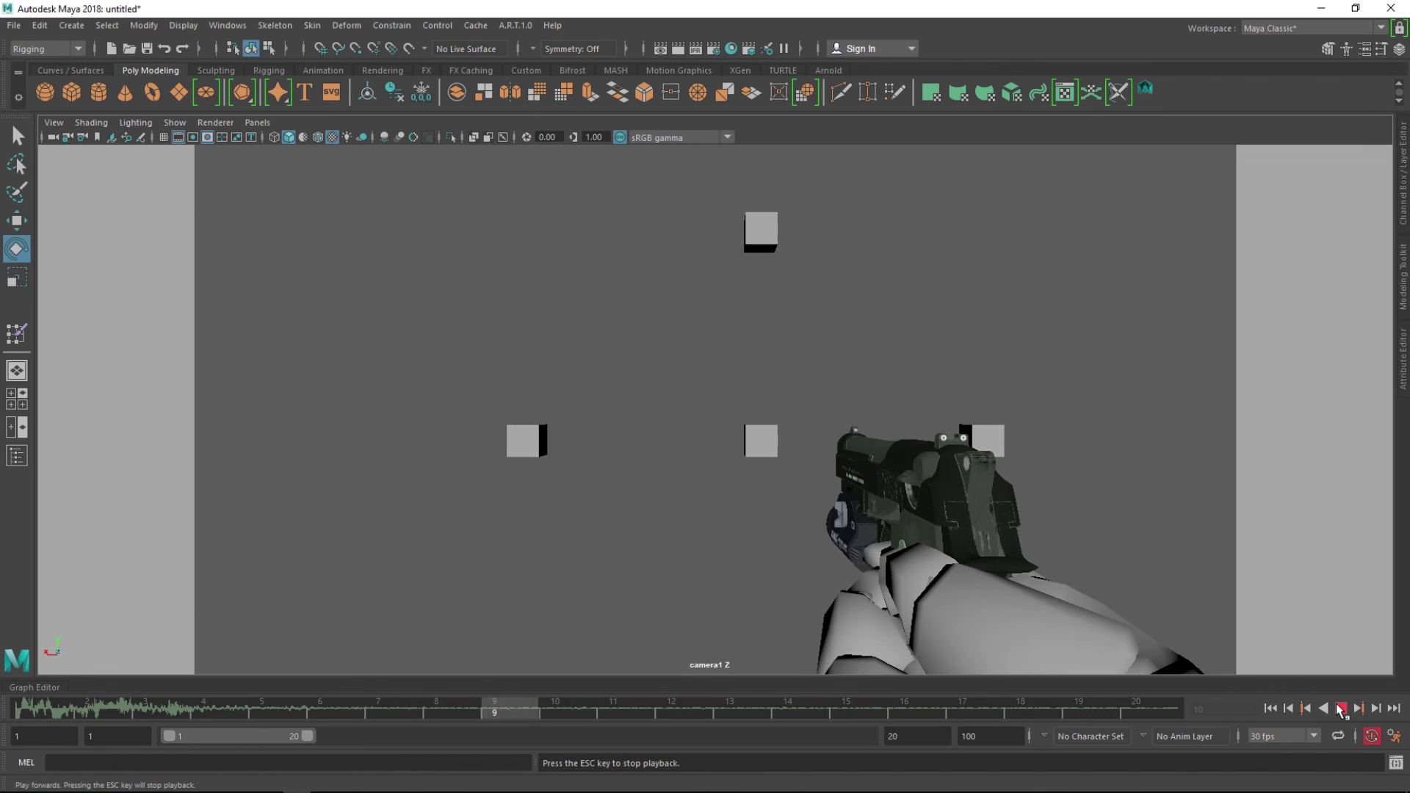
{"action": "left_click", "coordinate": [1341, 710]}
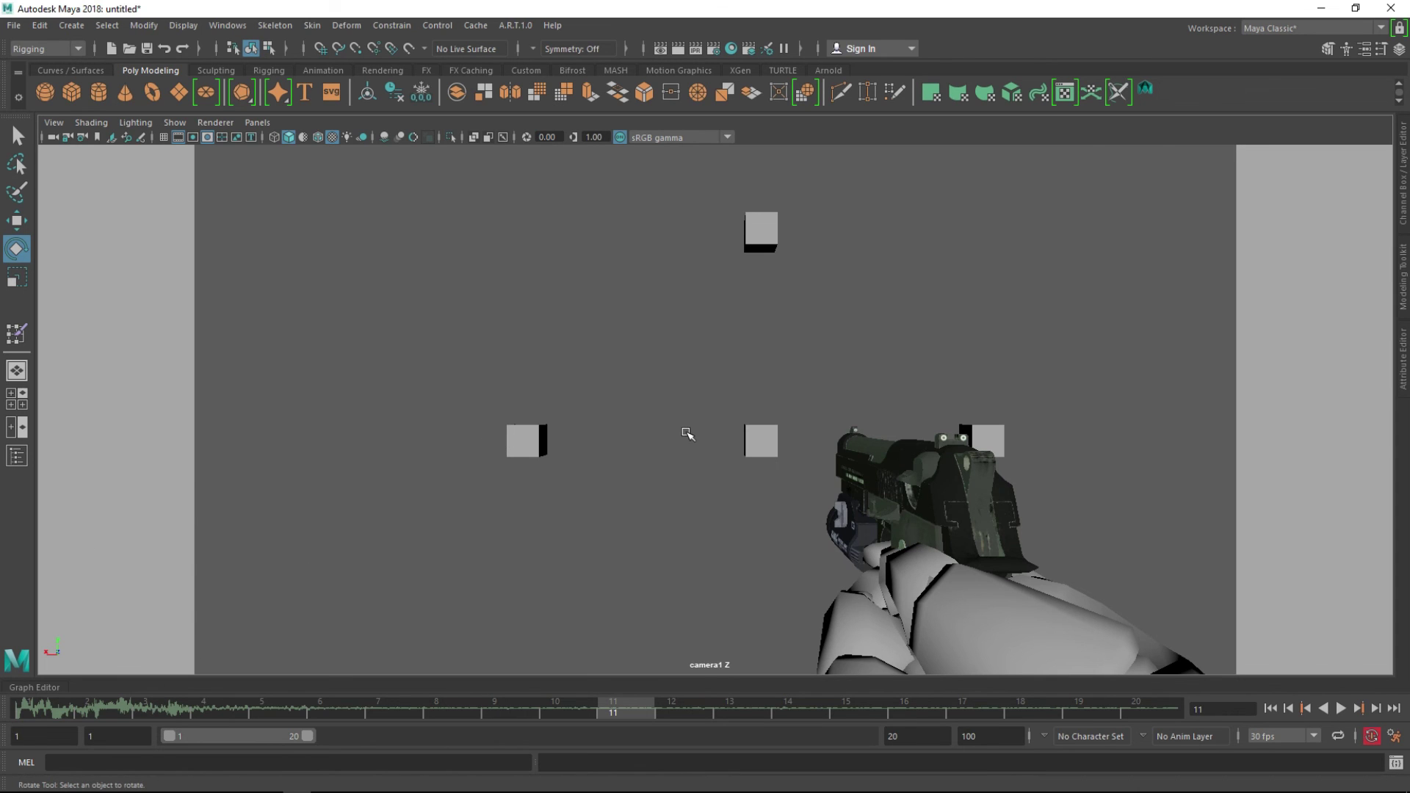
{"action": "key", "text": "space"}
{"action": "key", "text": "space"}
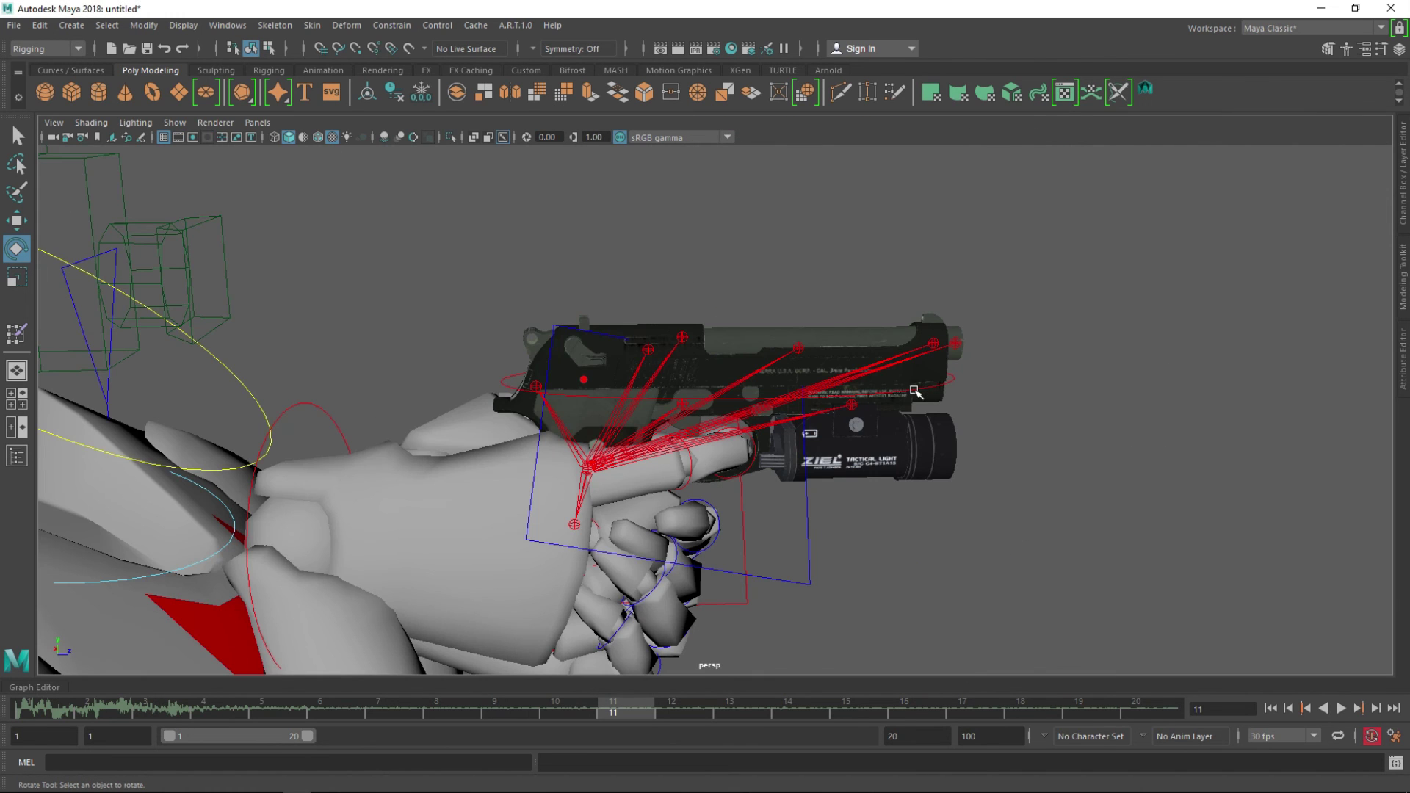
{"action": "scroll", "coordinate": [914, 391], "scroll_direction": "down", "scroll_amount": 2}
{"action": "scroll", "coordinate": [914, 392], "scroll_direction": "down", "scroll_amount": 3}
{"action": "scroll", "coordinate": [914, 391], "scroll_direction": "down", "scroll_amount": 2}
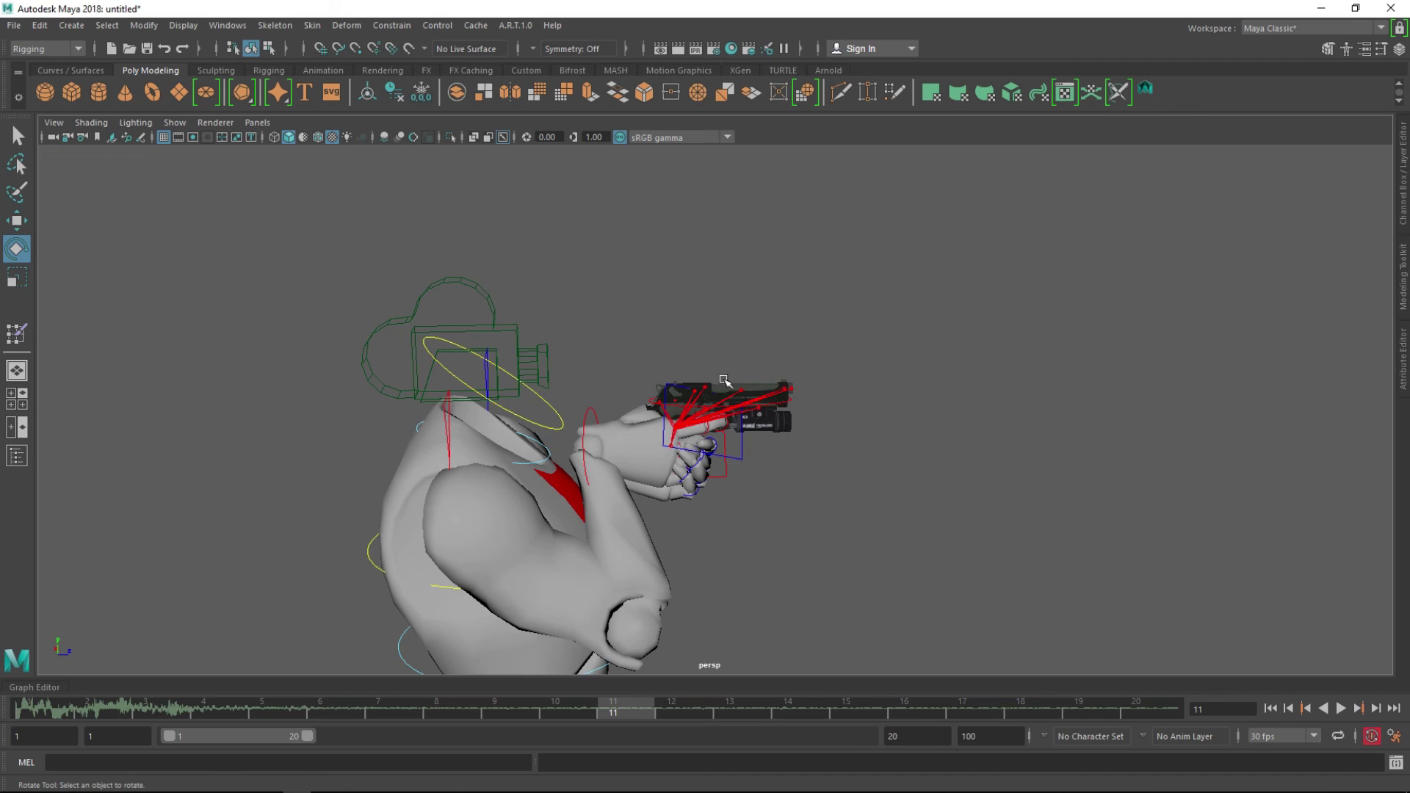